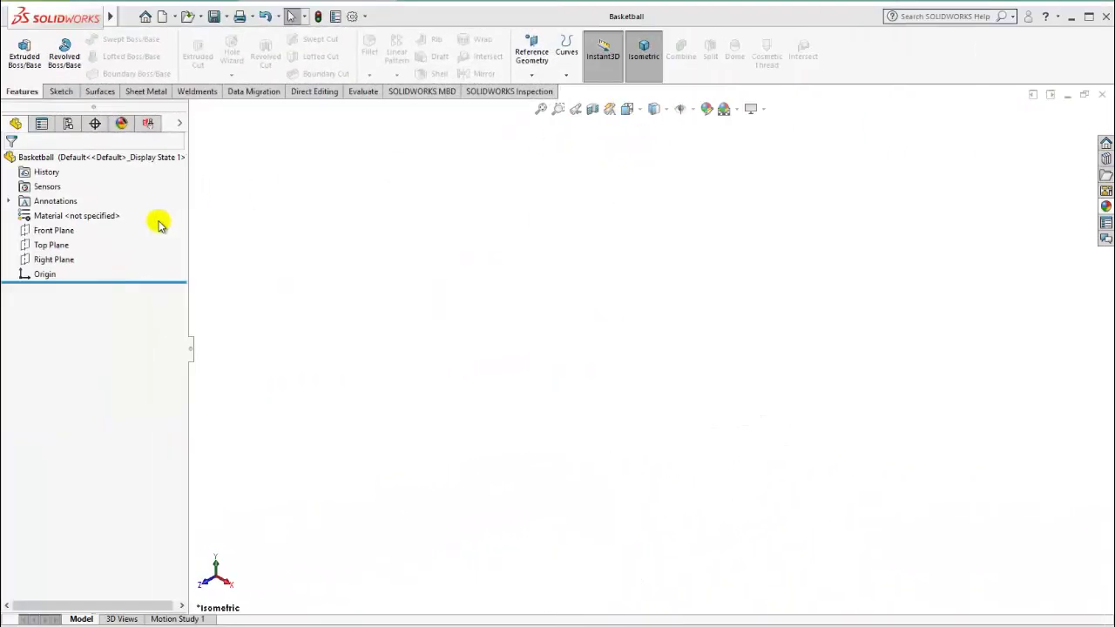
Step: Start a sketch on the Front Plane and draw a vertical midpoint line centred on the origin
left_click(50, 232)
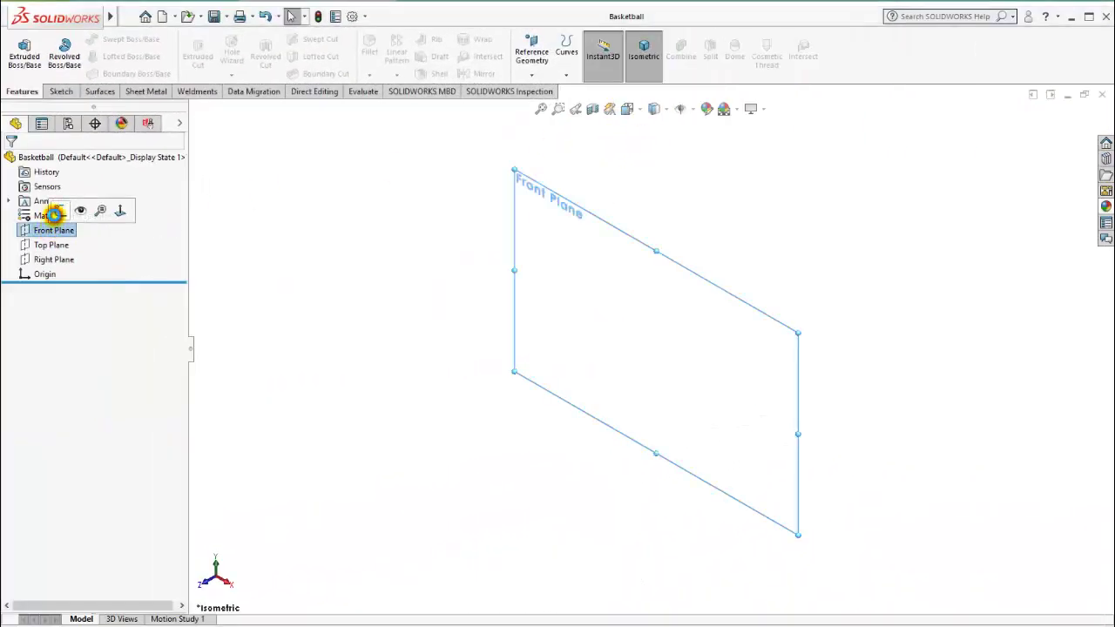
left_click(55, 212)
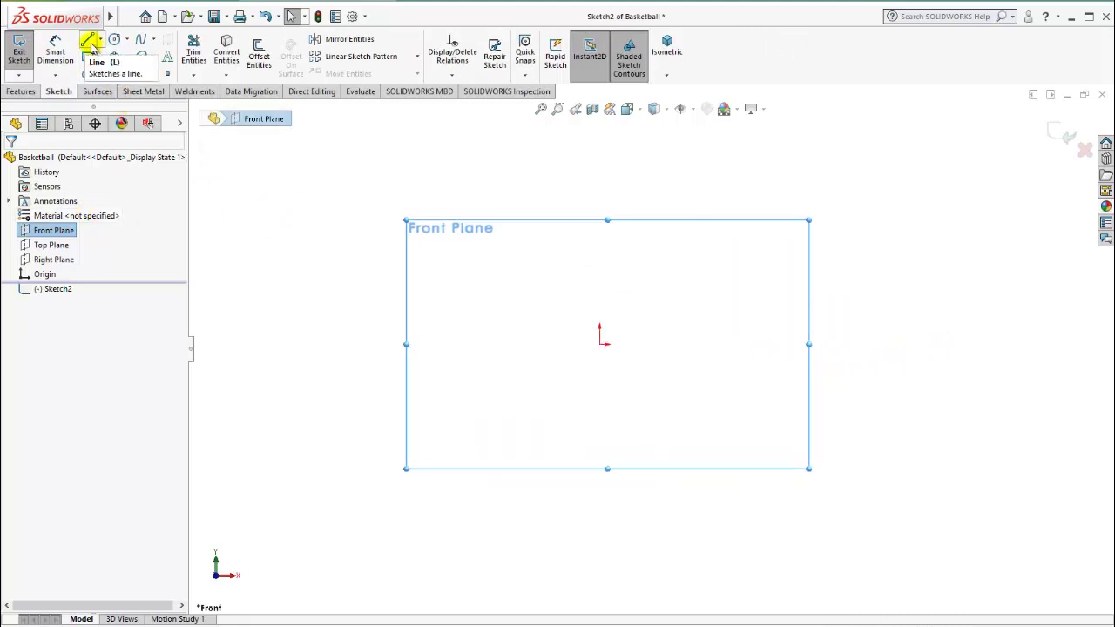
left_click(89, 42)
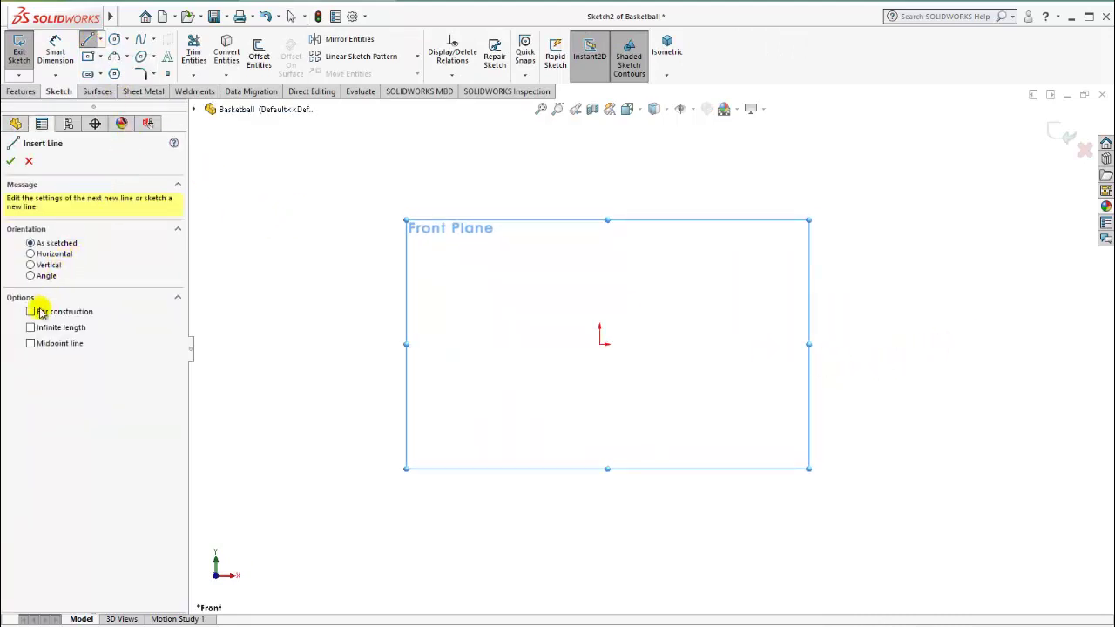
left_click(29, 344)
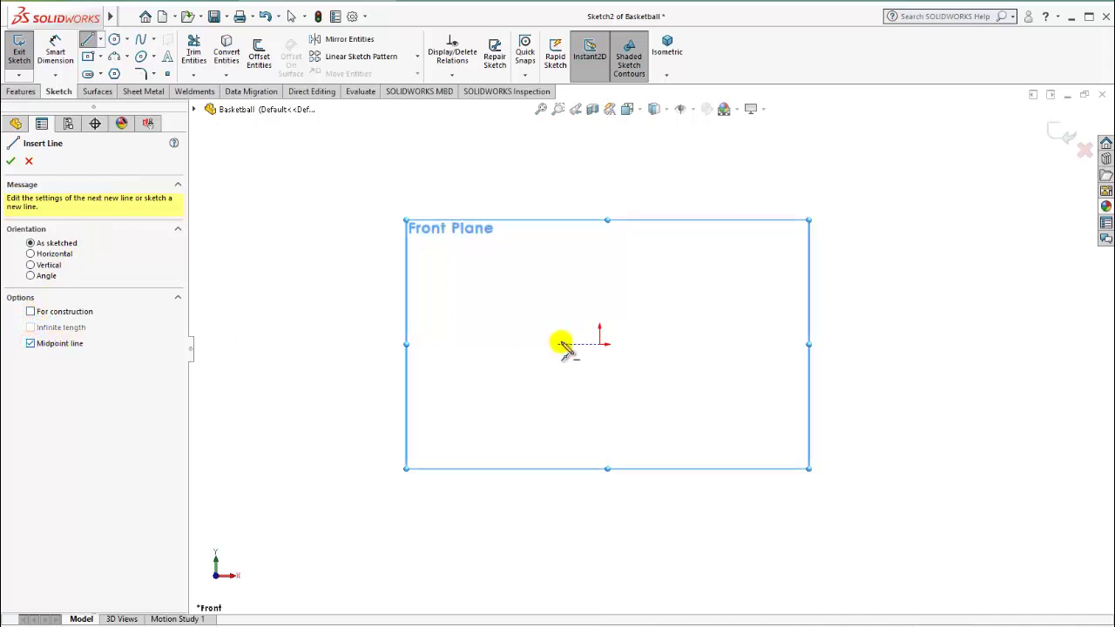
left_click(599, 344)
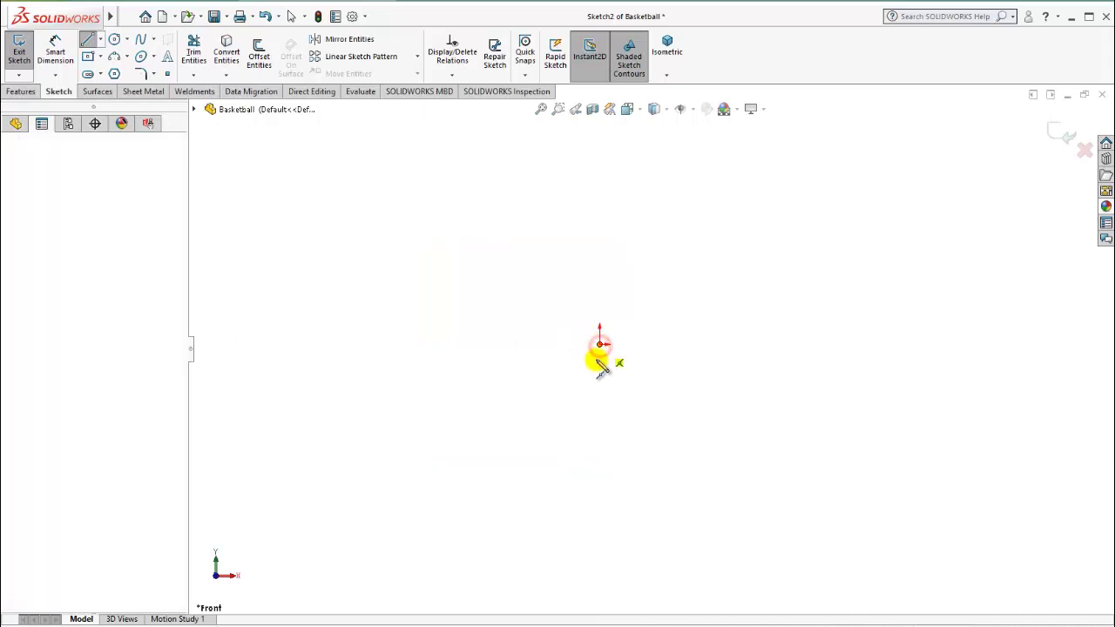
left_click(599, 529)
key("Escape")
key("Escape")
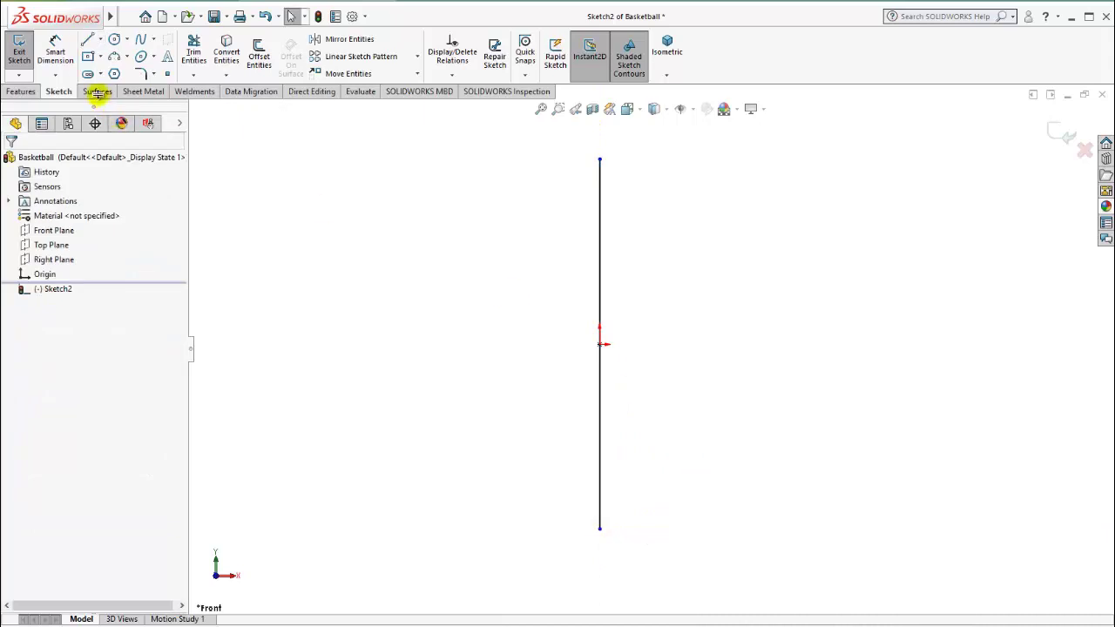
Step: Dimension the vertical line to a length of 250
left_click(64, 50)
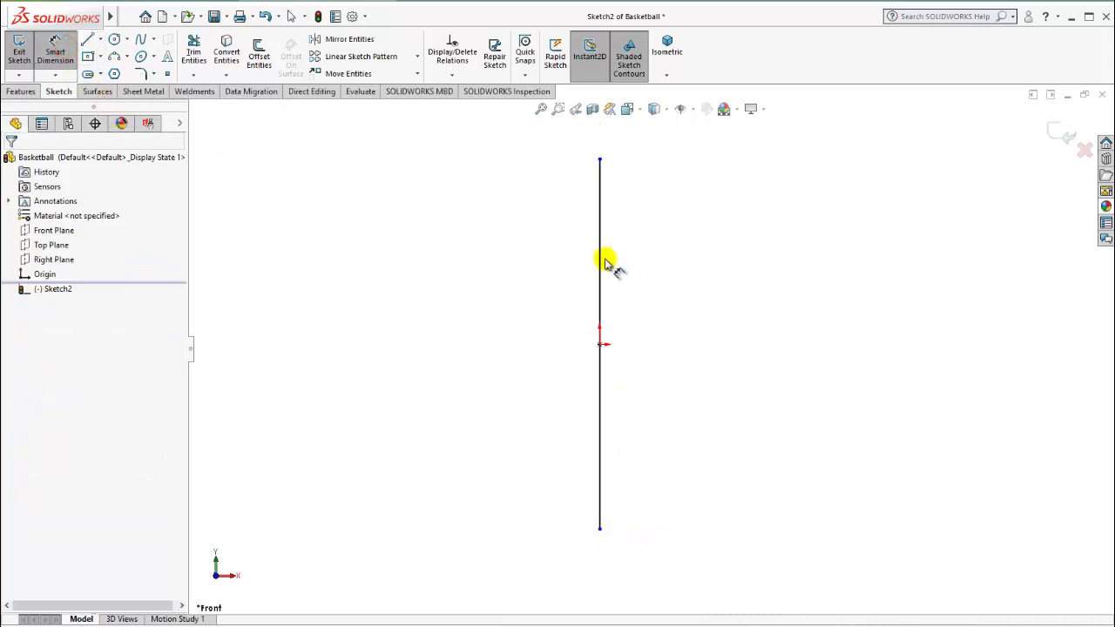
left_click(601, 259)
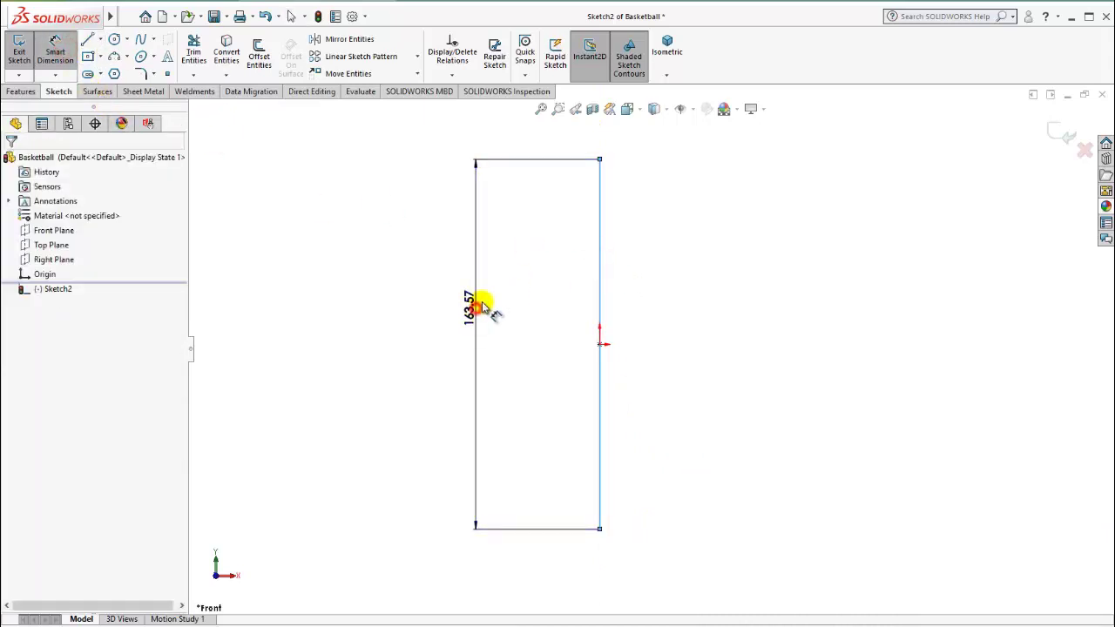
left_click(485, 306)
type("250")
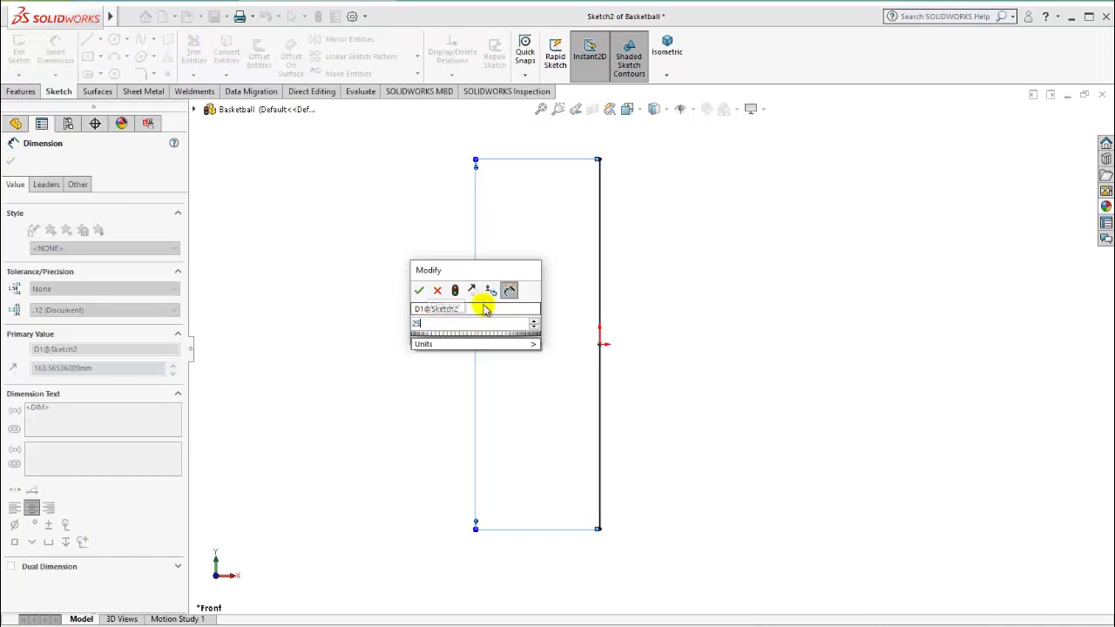
left_click(419, 291)
left_click(361, 278)
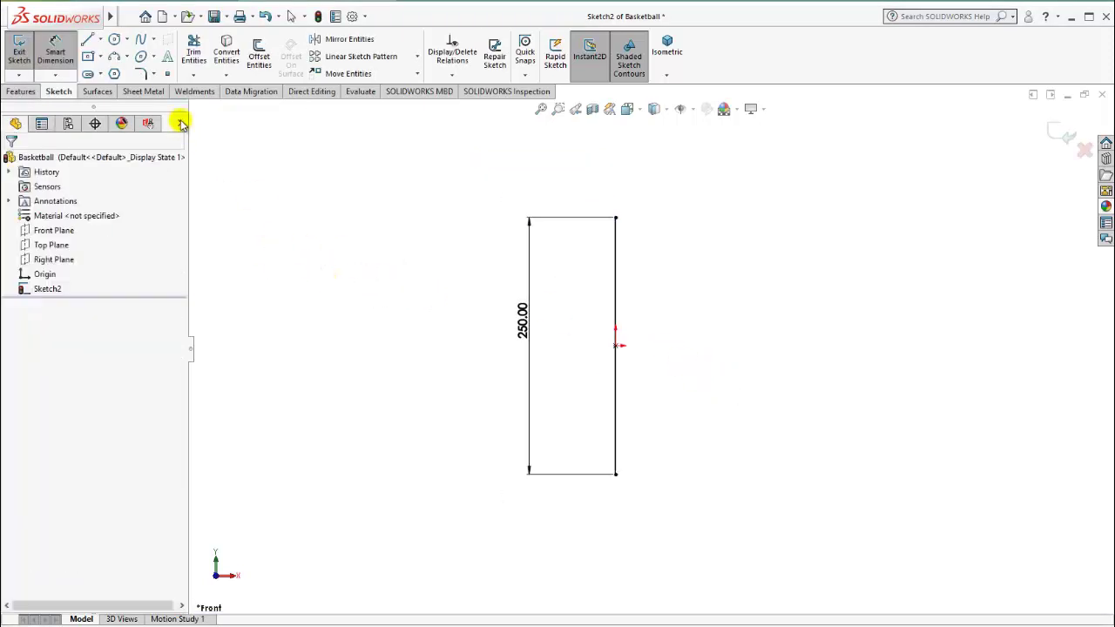
Step: Draw a 180° centerpoint arc about the origin joining the line's top and bottom ends
left_click(127, 57)
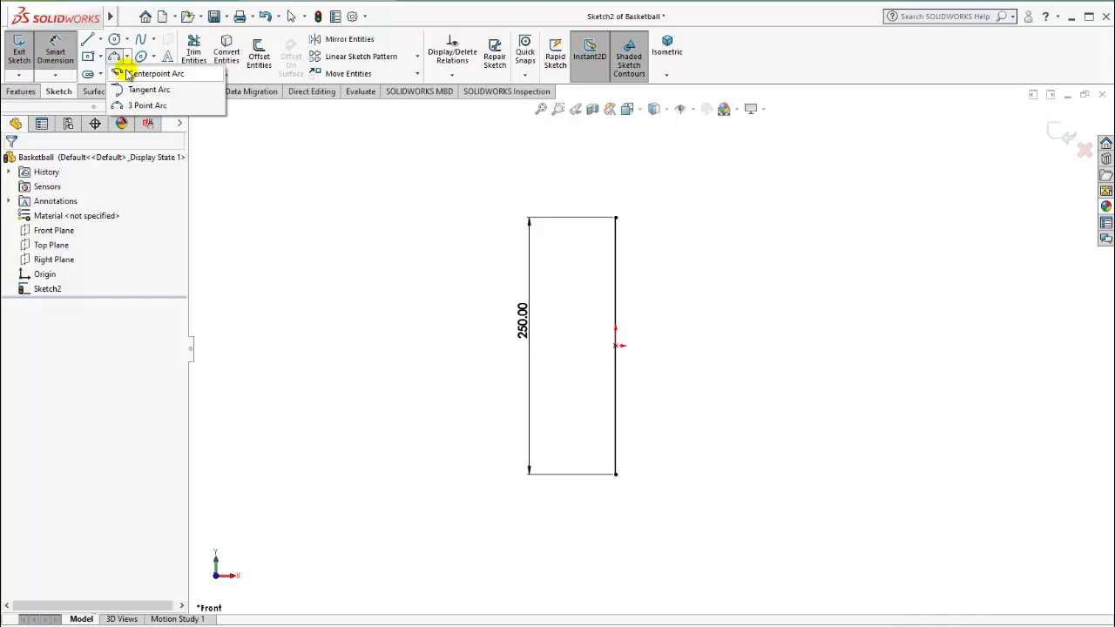
left_click(615, 345)
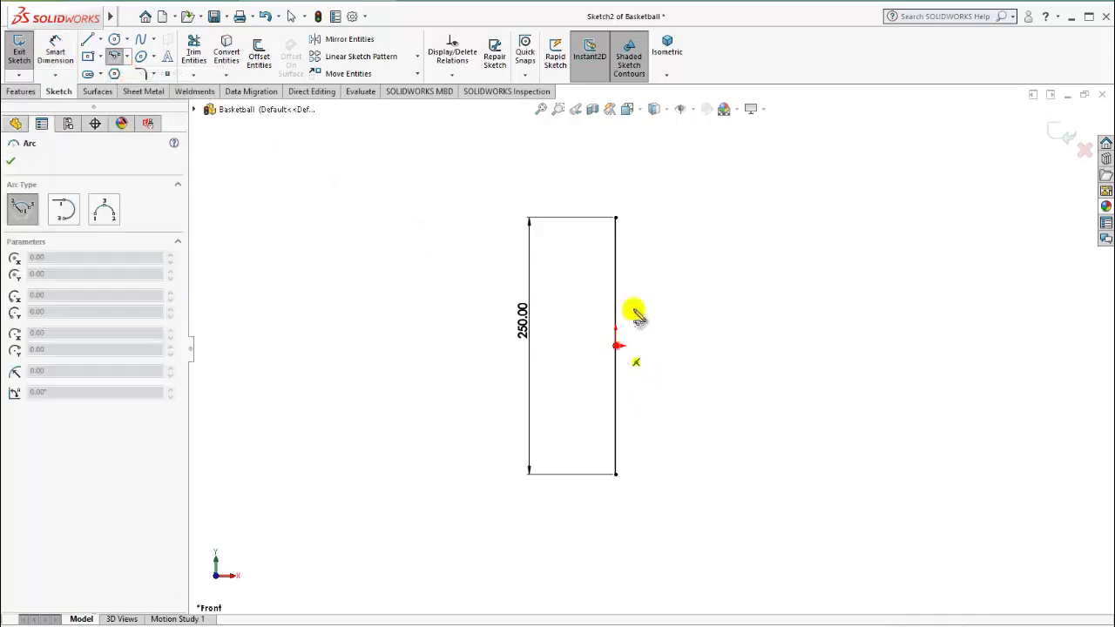
left_click(616, 216)
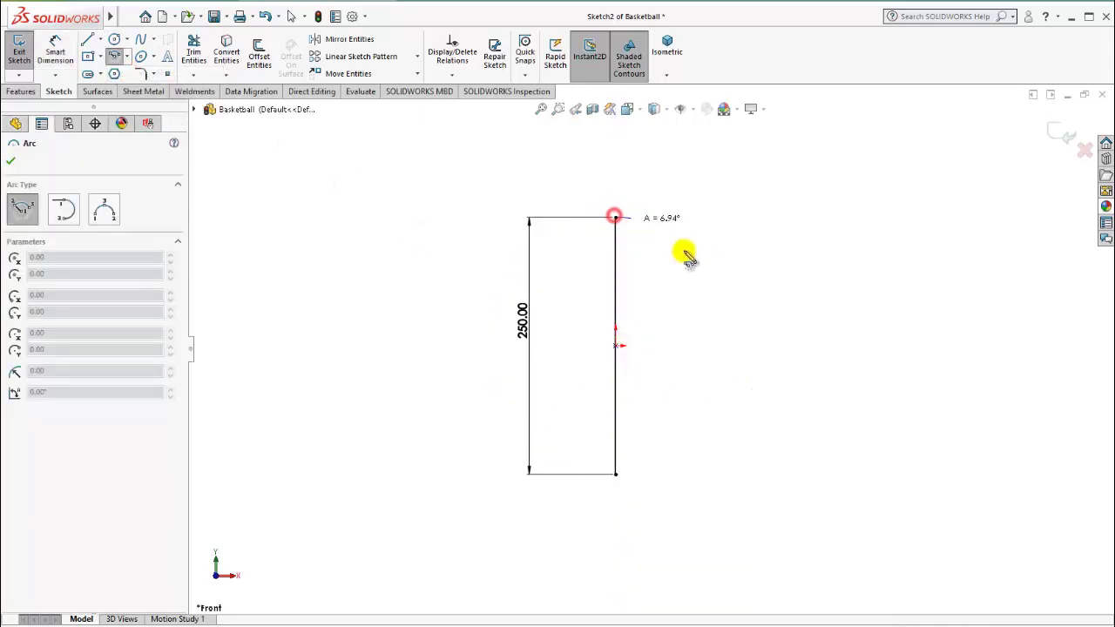
left_click(616, 474)
key("Escape")
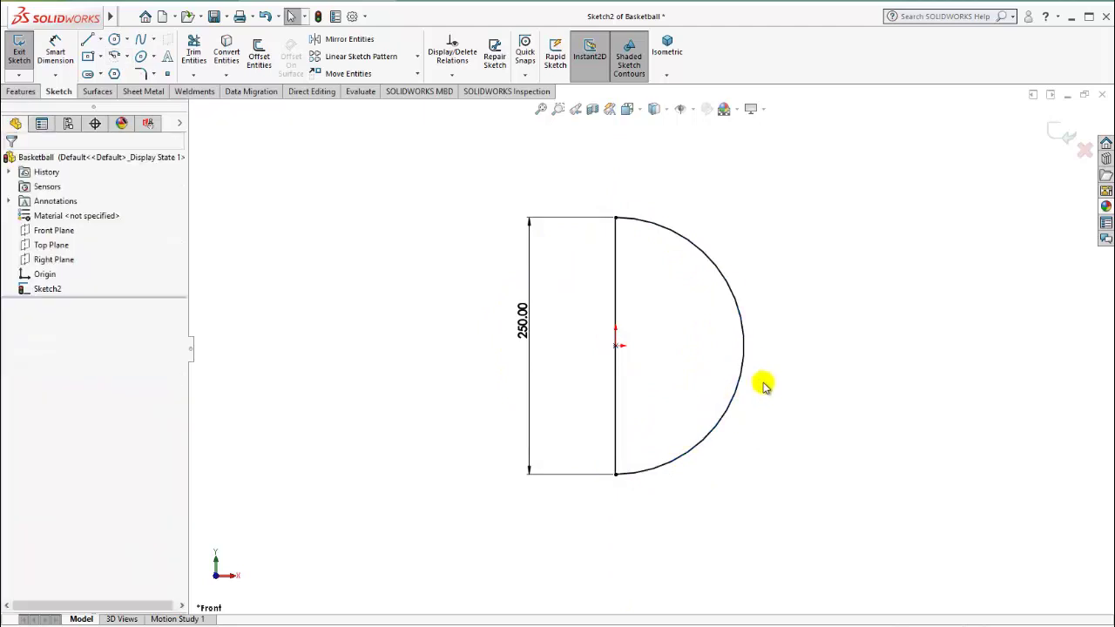
left_click(669, 41)
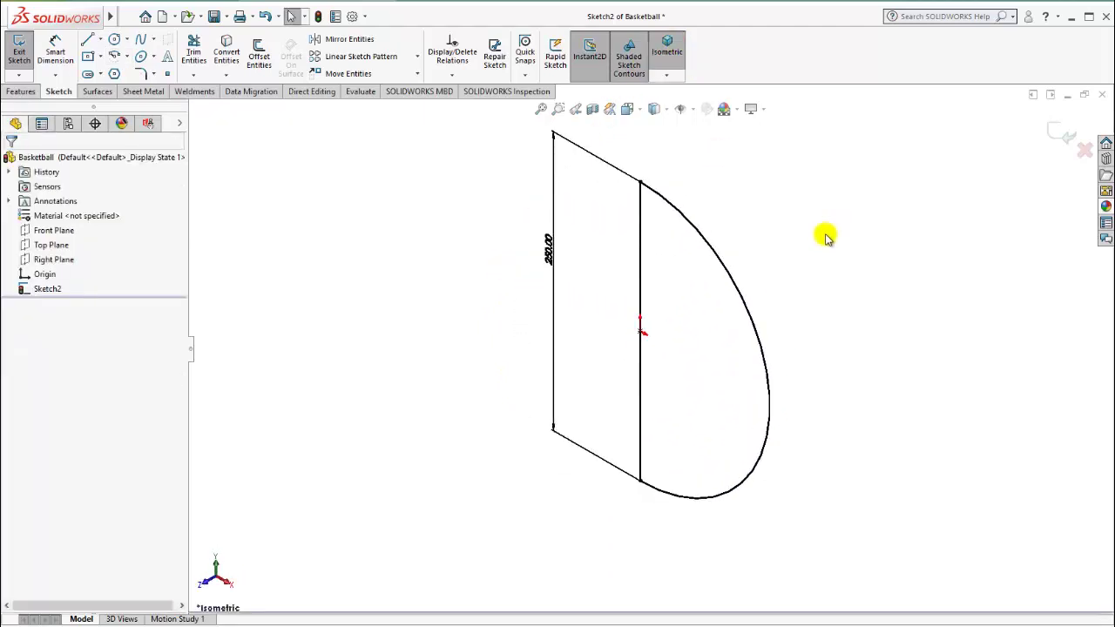
Step: Start a revolve with the vertical line as axis and the half-circle region as profile
left_click(21, 93)
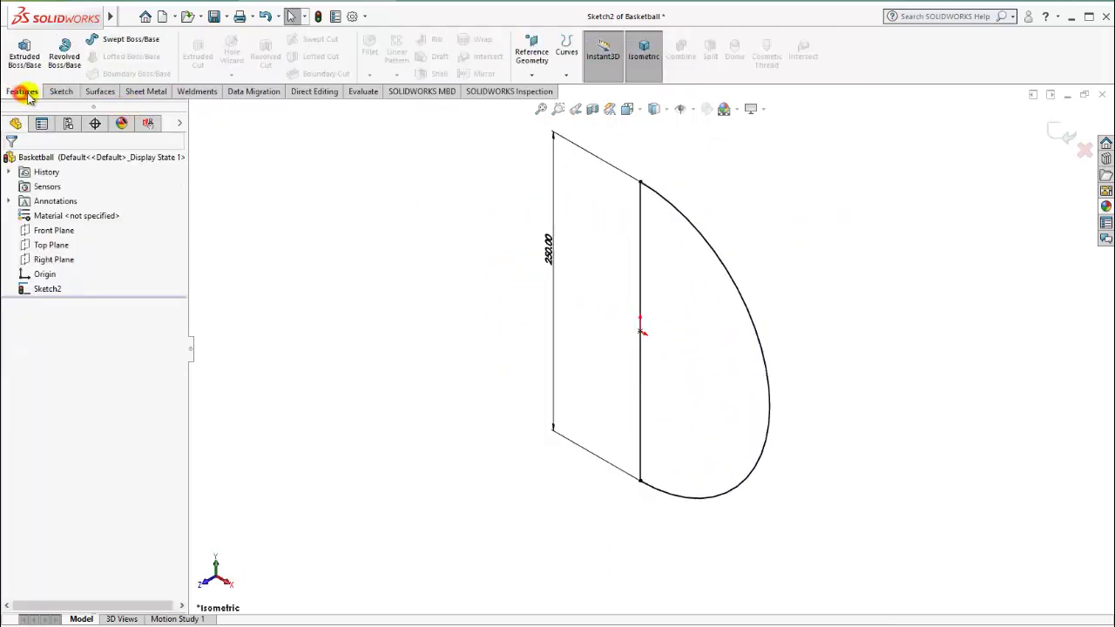
left_click(64, 67)
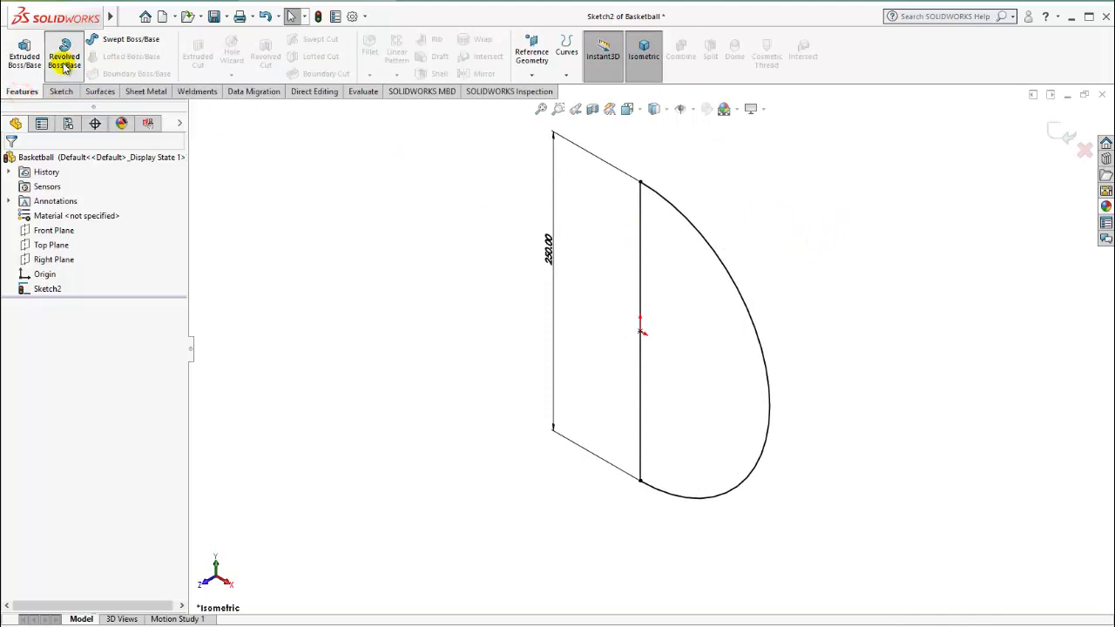
left_click(51, 200)
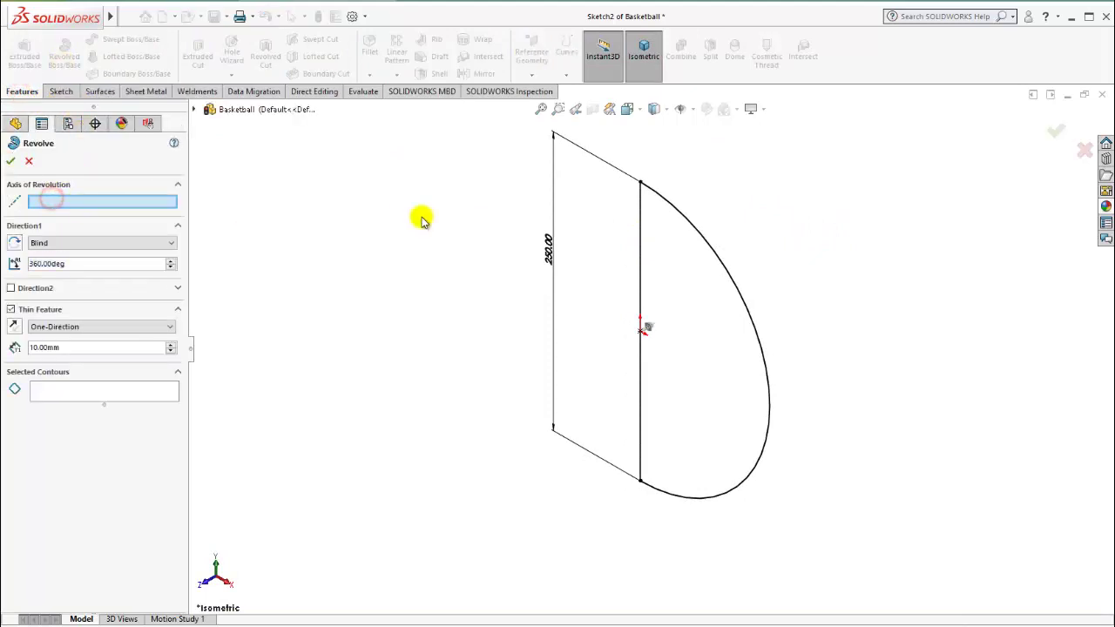
left_click(642, 220)
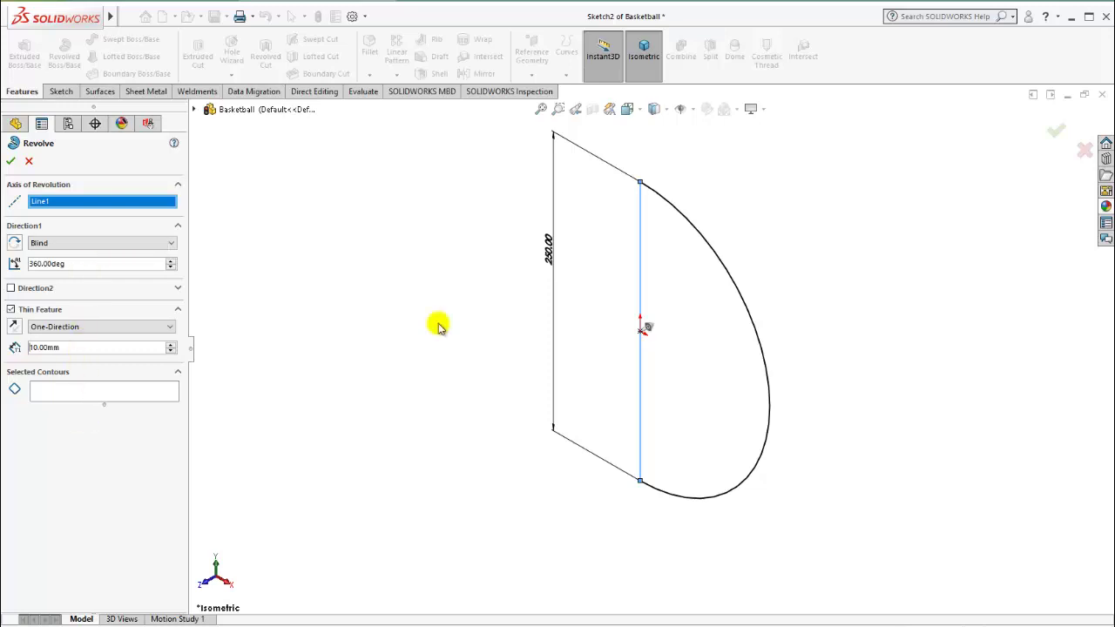
left_click(670, 223)
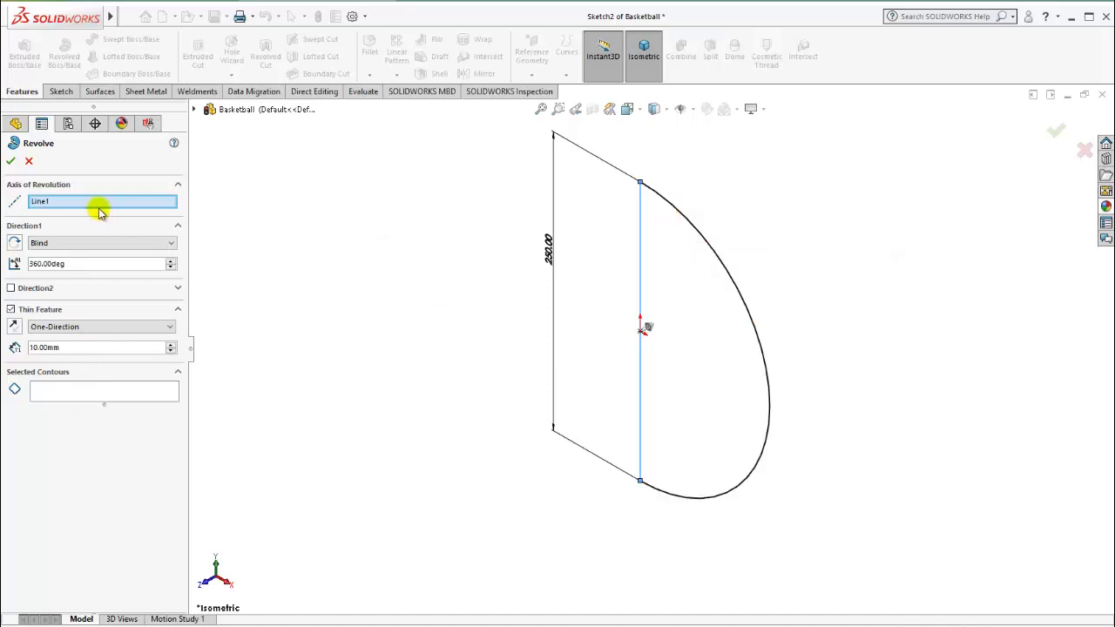
left_click(54, 389)
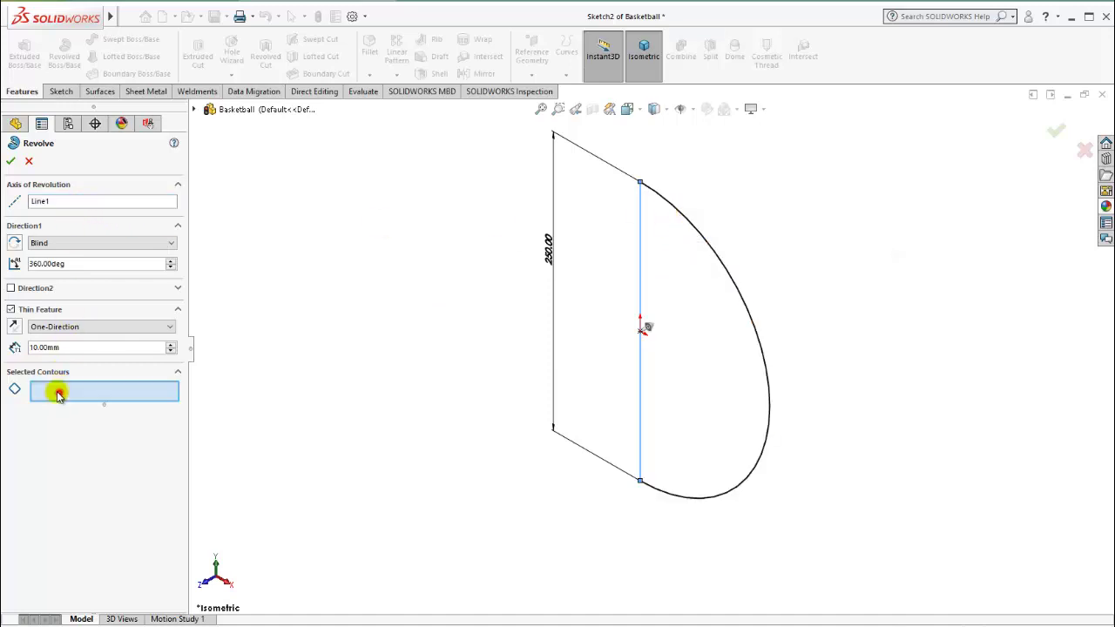
left_click(668, 205)
left_click(668, 207)
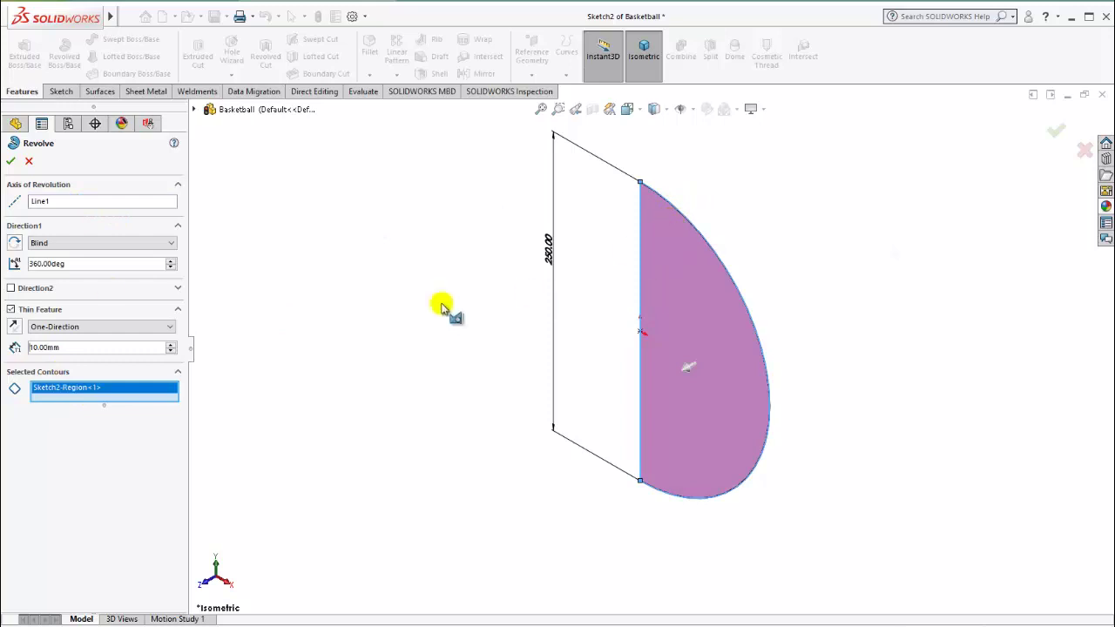
Step: Make the revolve solid at 180° in the reversed direction and accept it
left_click(11, 310)
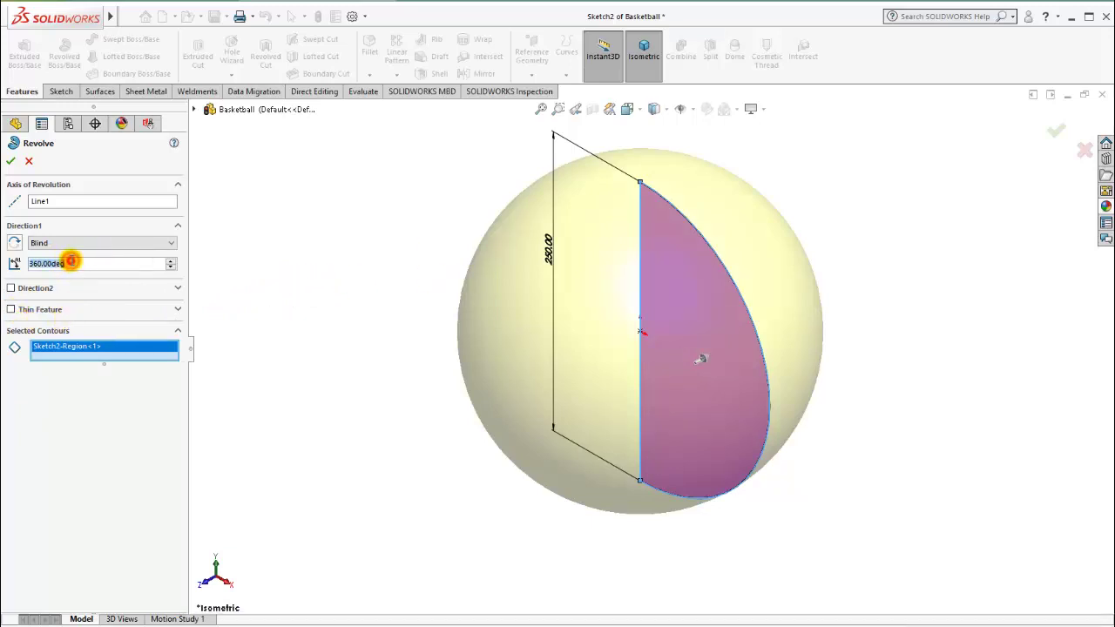
type("180")
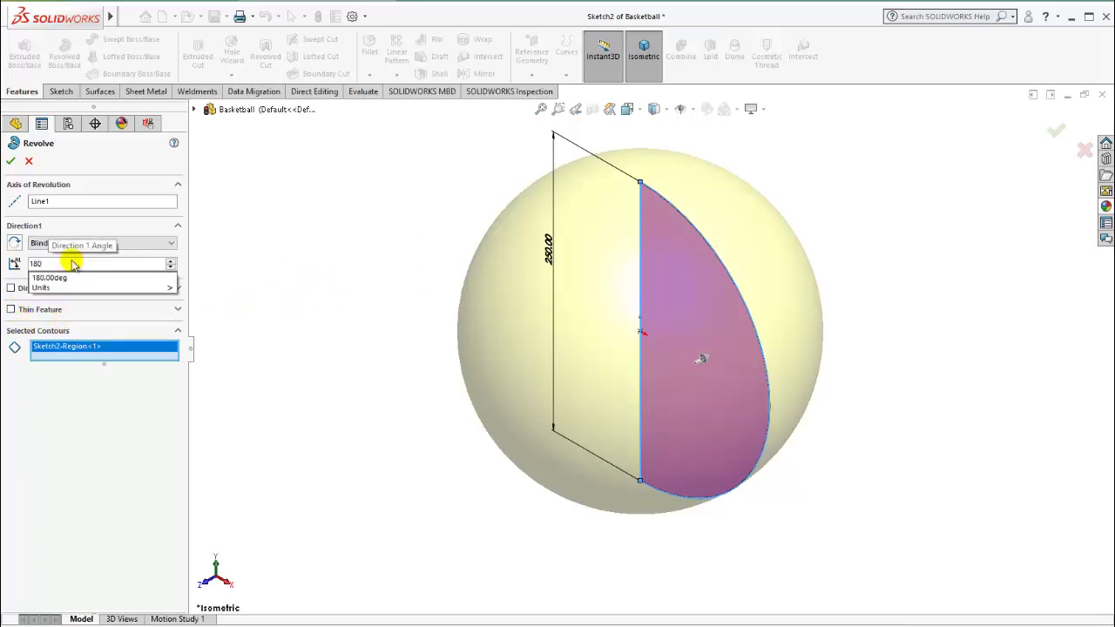
key("Return")
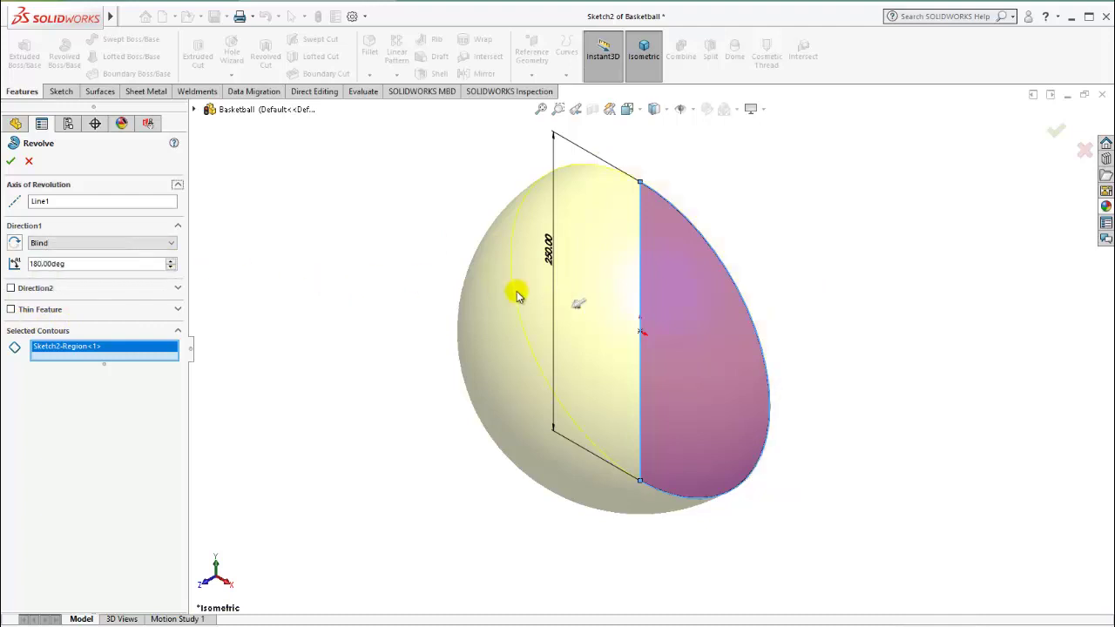
left_click(15, 244)
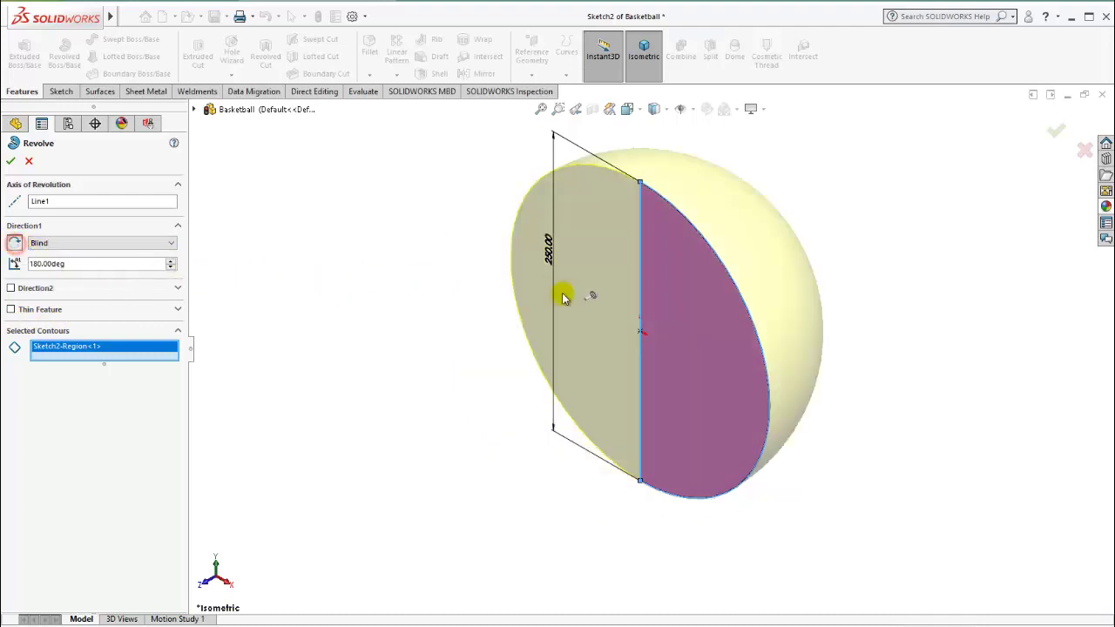
left_click(13, 161)
left_click(369, 258)
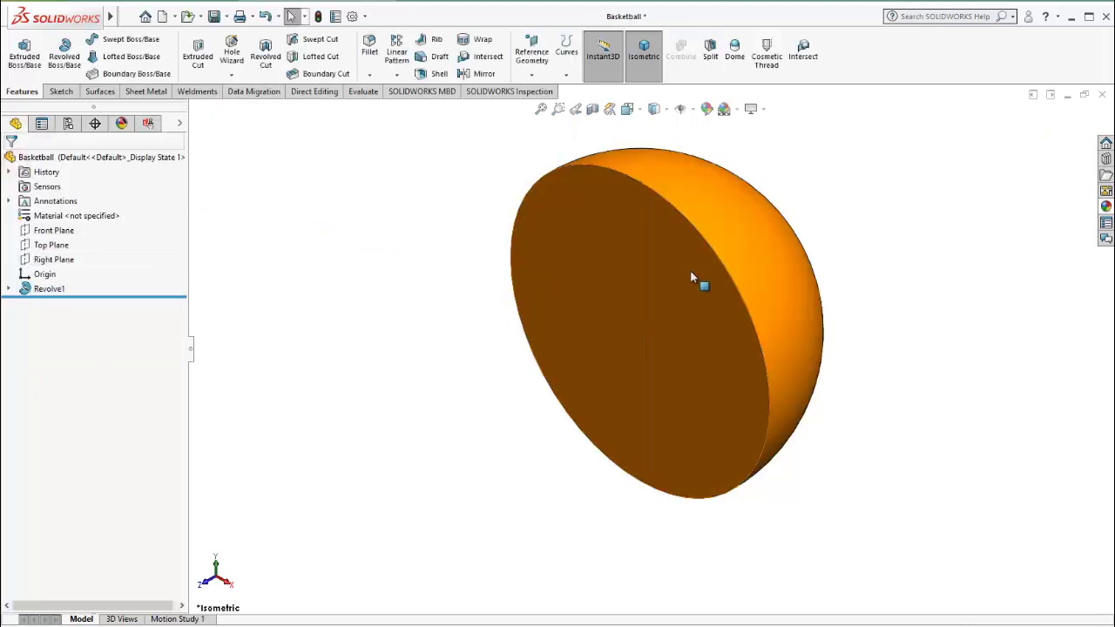
Step: Turn the view normal to the hemisphere's flat face and open a new sketch on it
mouse_move(697, 277)
middle_mouse_down()
mouse_move(729, 200)
mouse_move(734, 273)
middle_mouse_up()
left_click(743, 288)
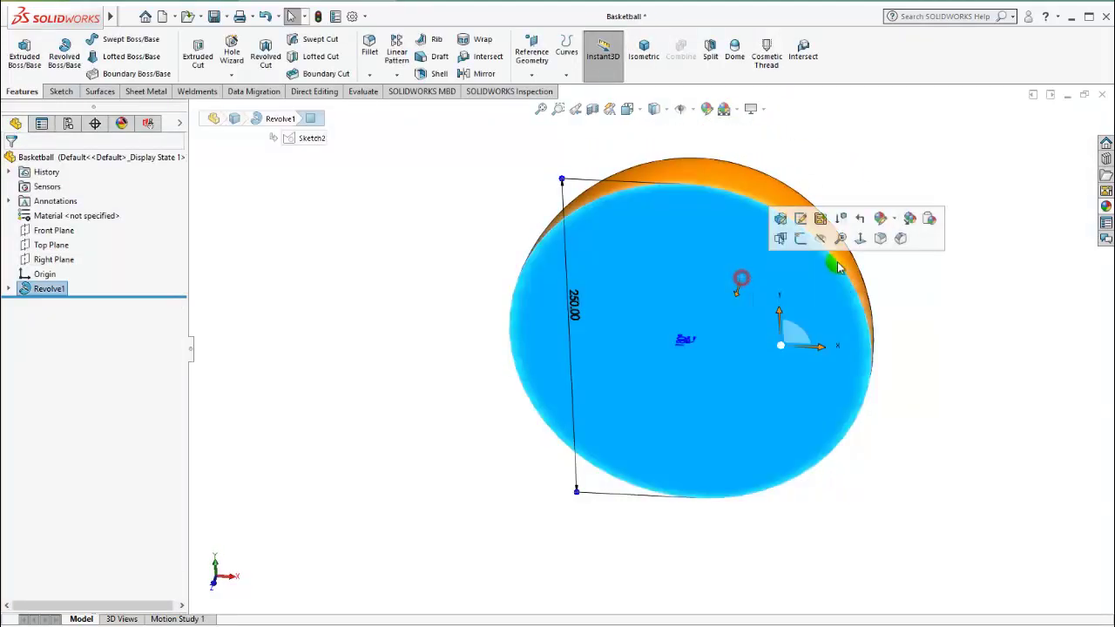
left_click(860, 243)
left_click(982, 296)
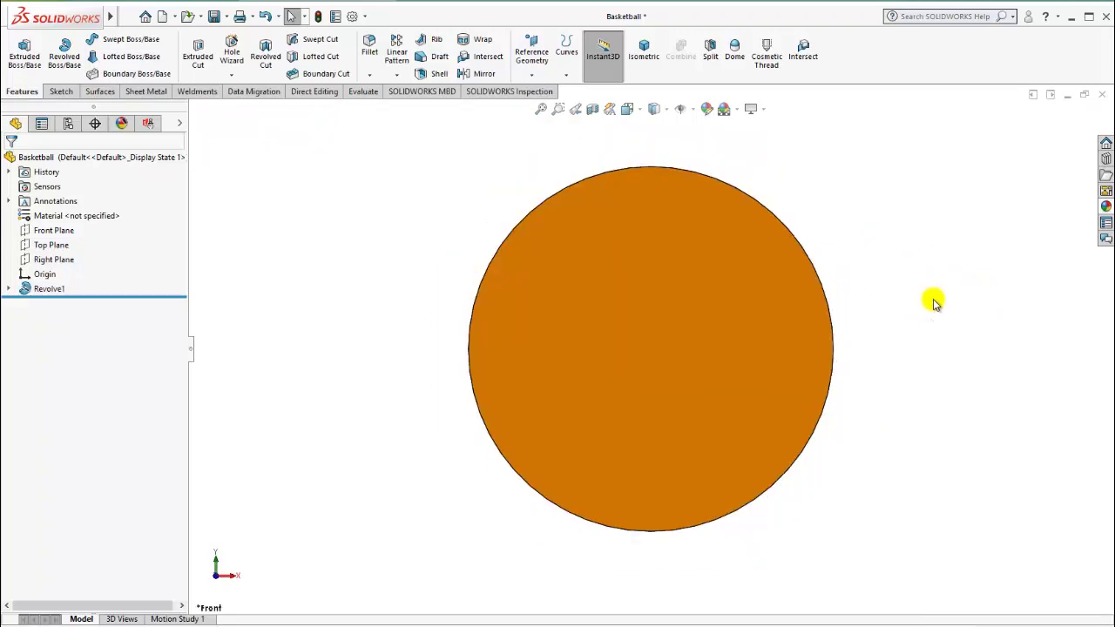
scroll(825, 299, "up", 2)
left_click(693, 269)
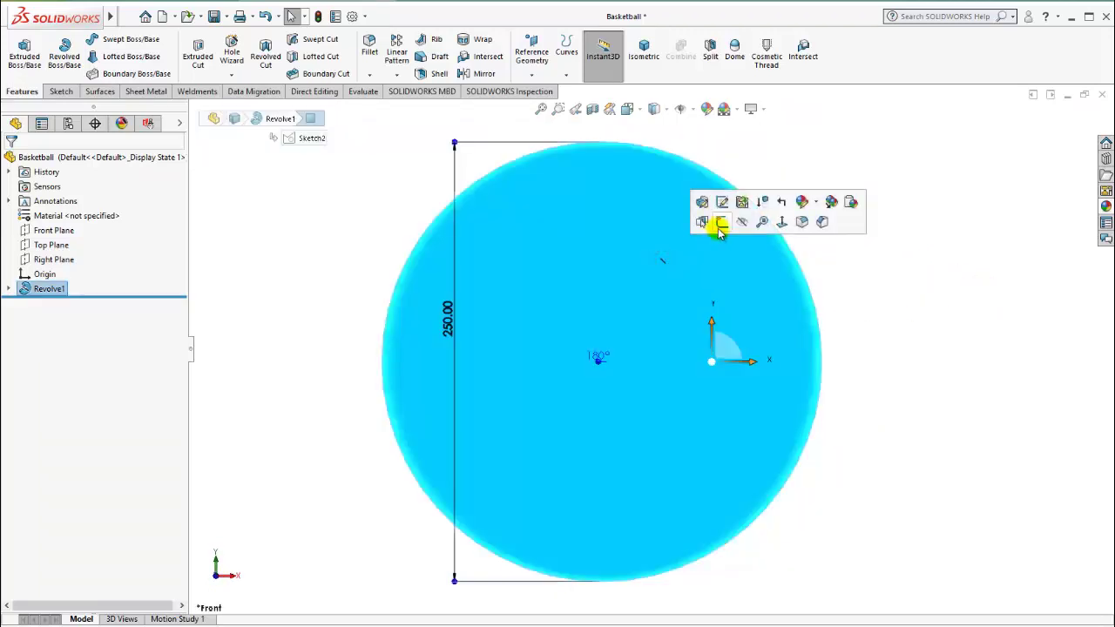
left_click(719, 224)
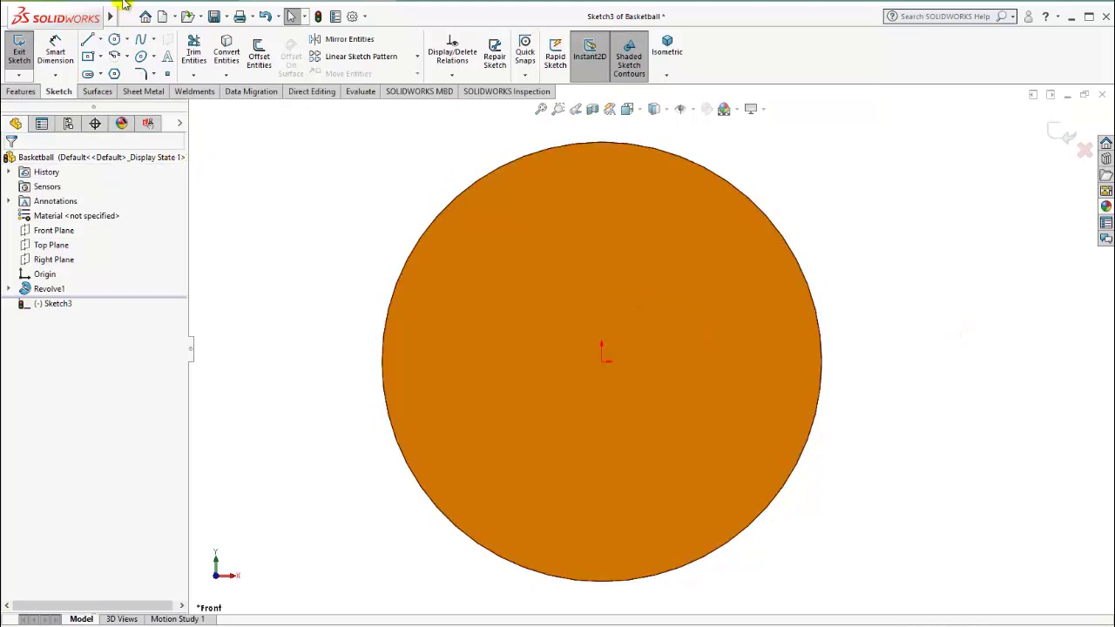
Step: Draw horizontal and vertical lines through the centre, each spanning the disc's 250 diameter
mouse_move(56, 16)
left_click(86, 40)
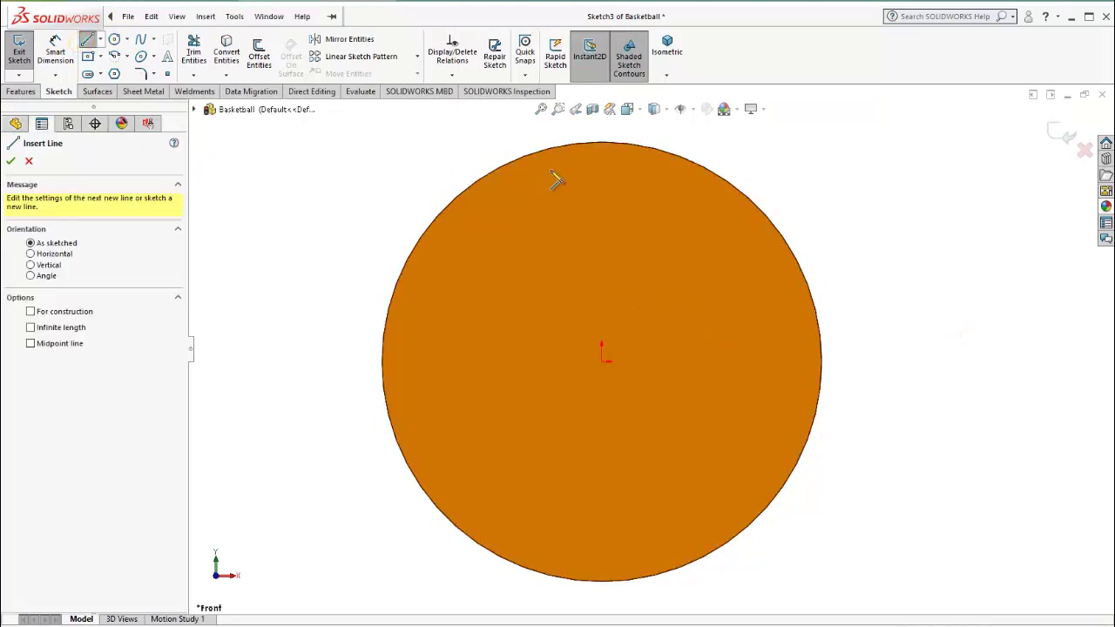
left_click(383, 376)
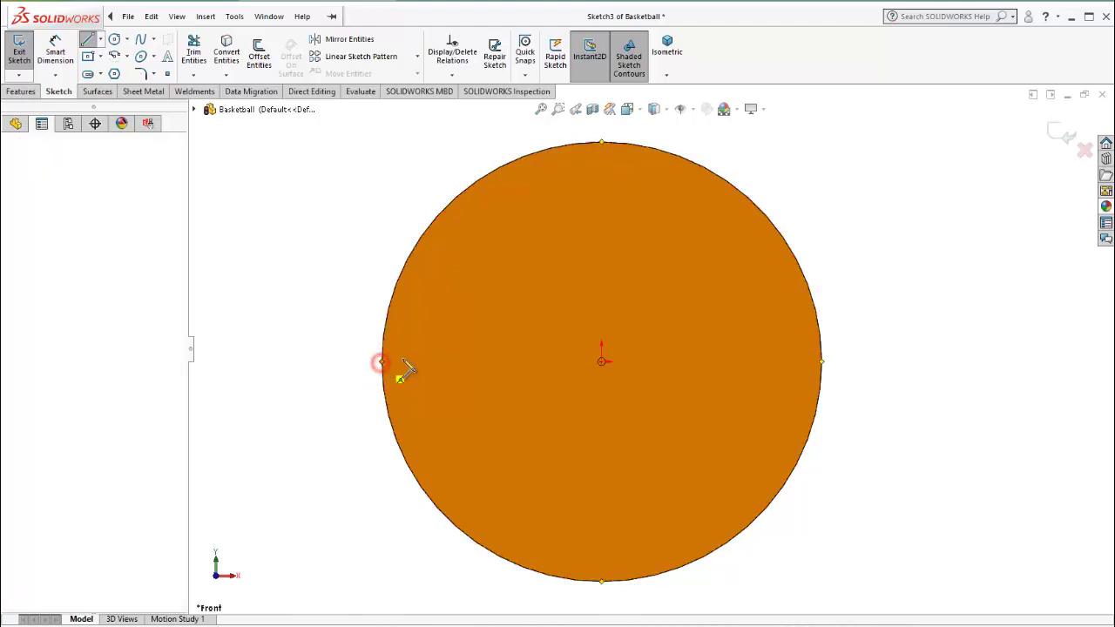
left_click(822, 361)
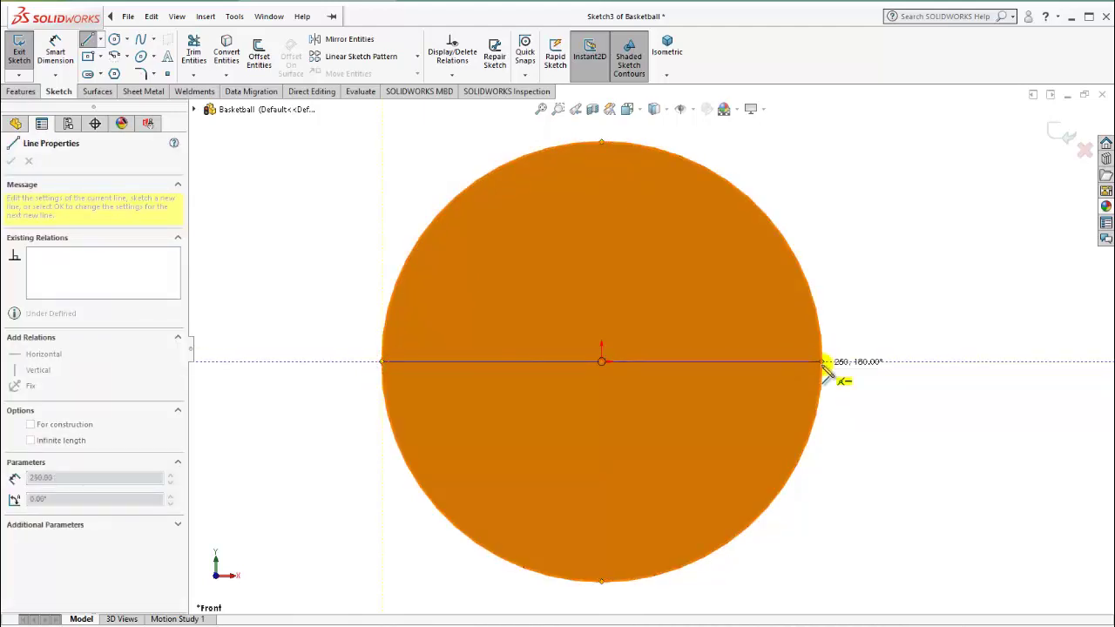
key("Escape")
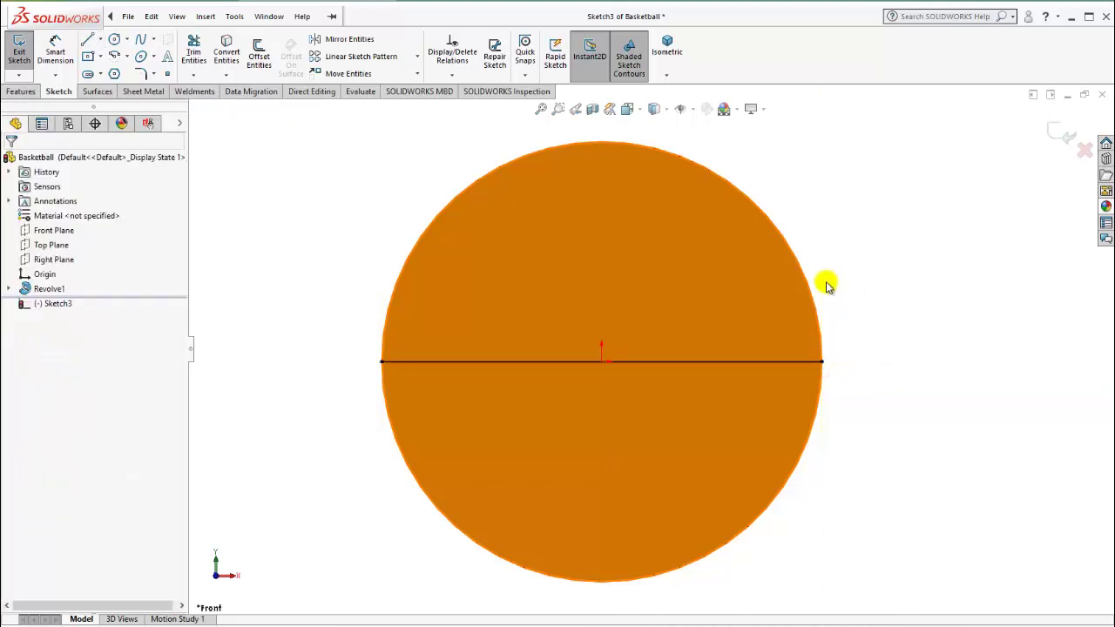
key("l")
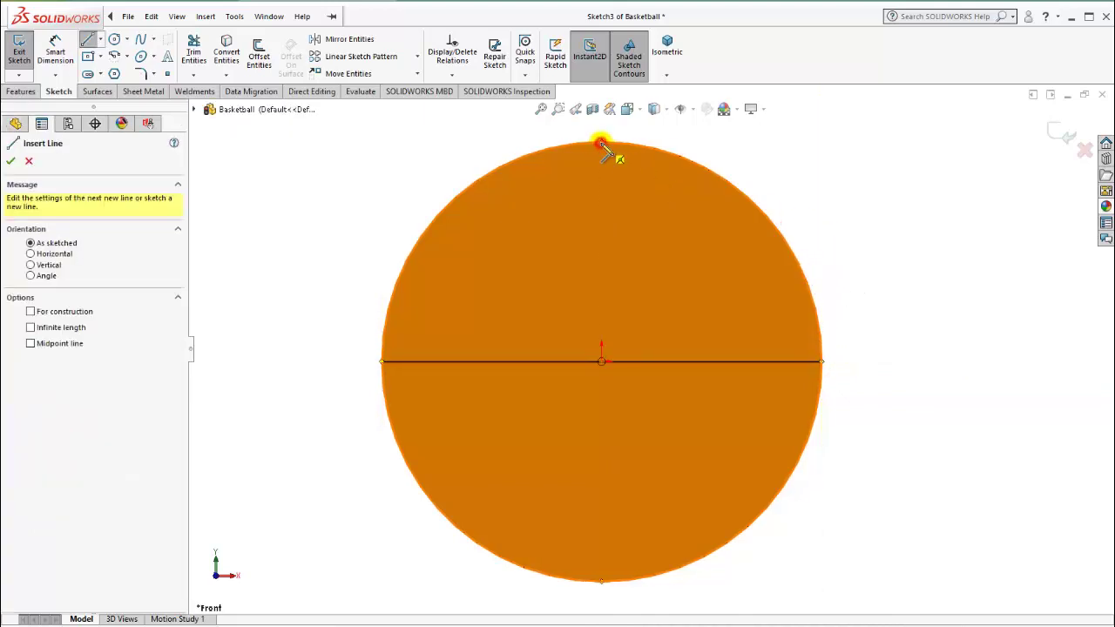
left_click(601, 143)
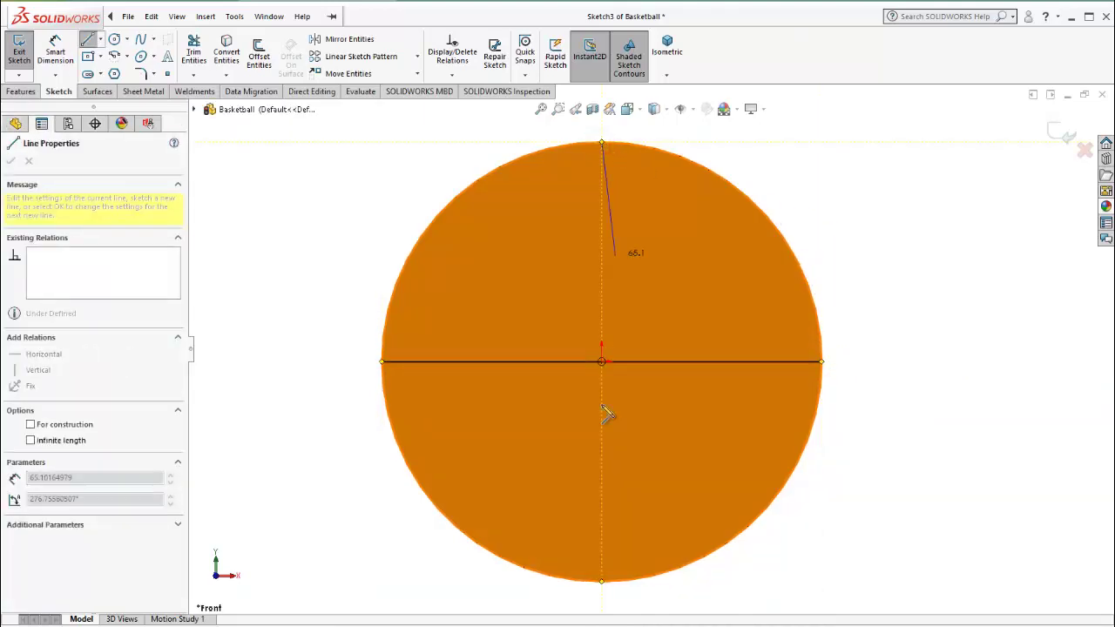
left_click(601, 580)
key("Escape")
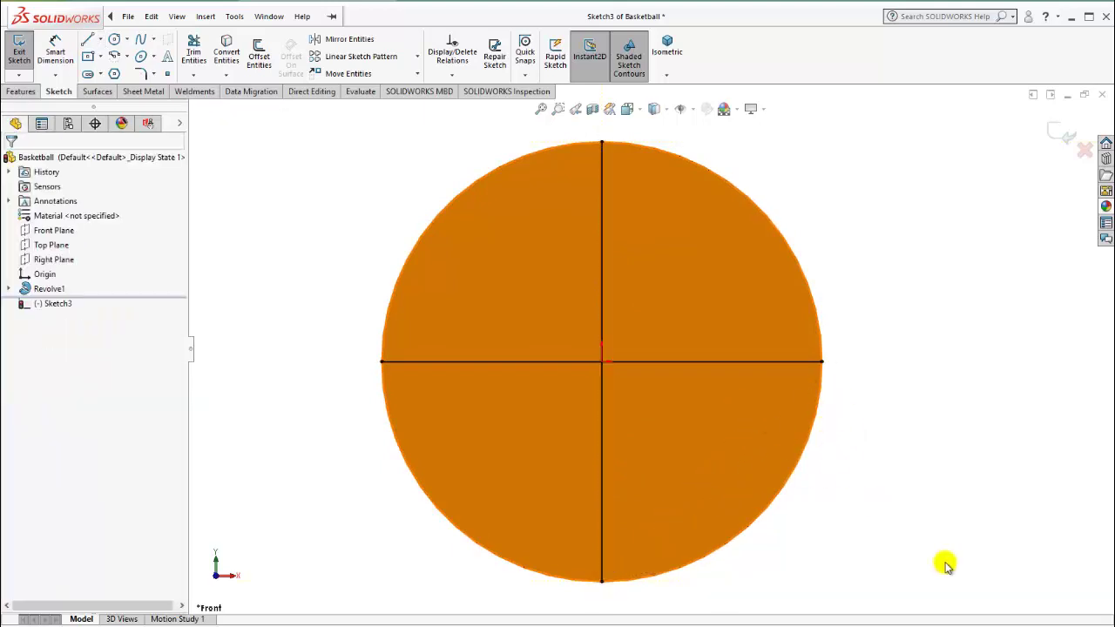
Step: Draw a construction centre rectangle from the origin with its corner on the disc's edge
left_click(87, 56)
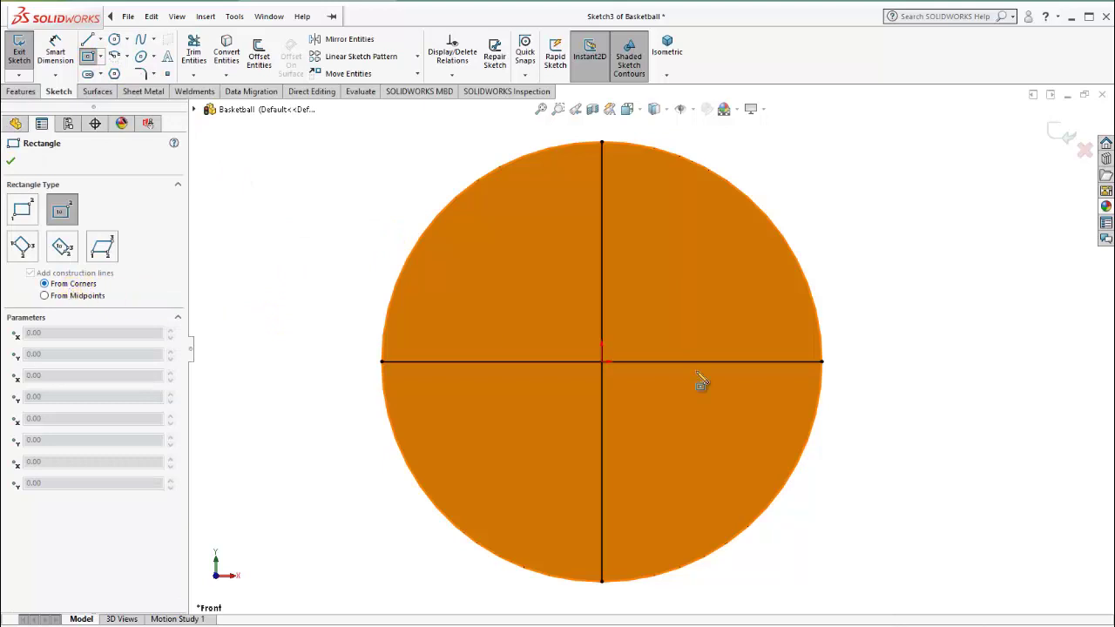
left_click(600, 361)
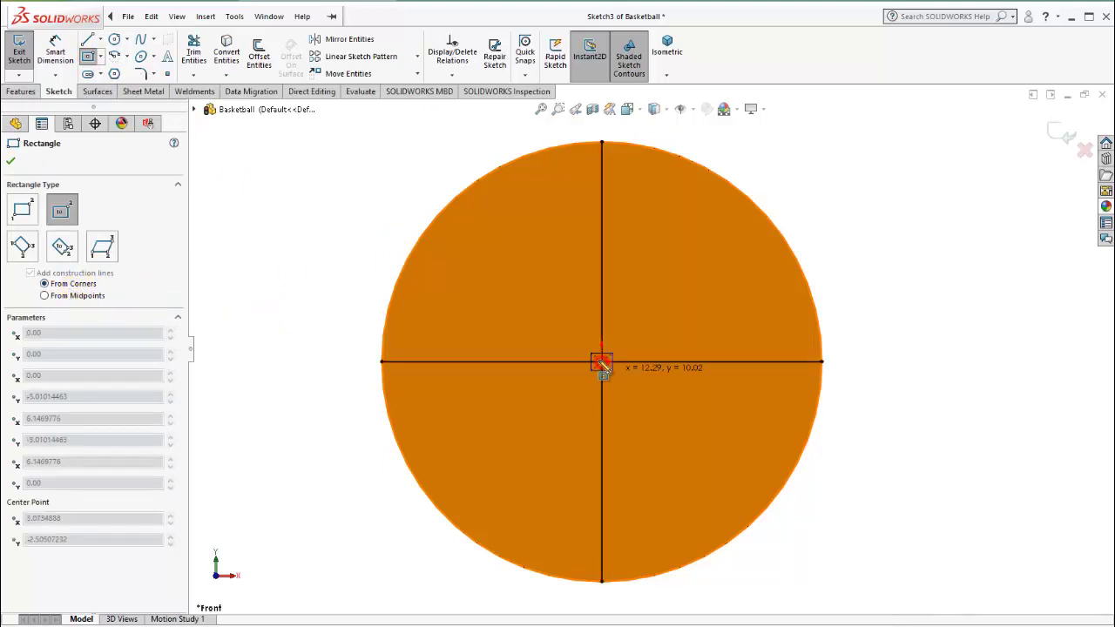
left_click(450, 202)
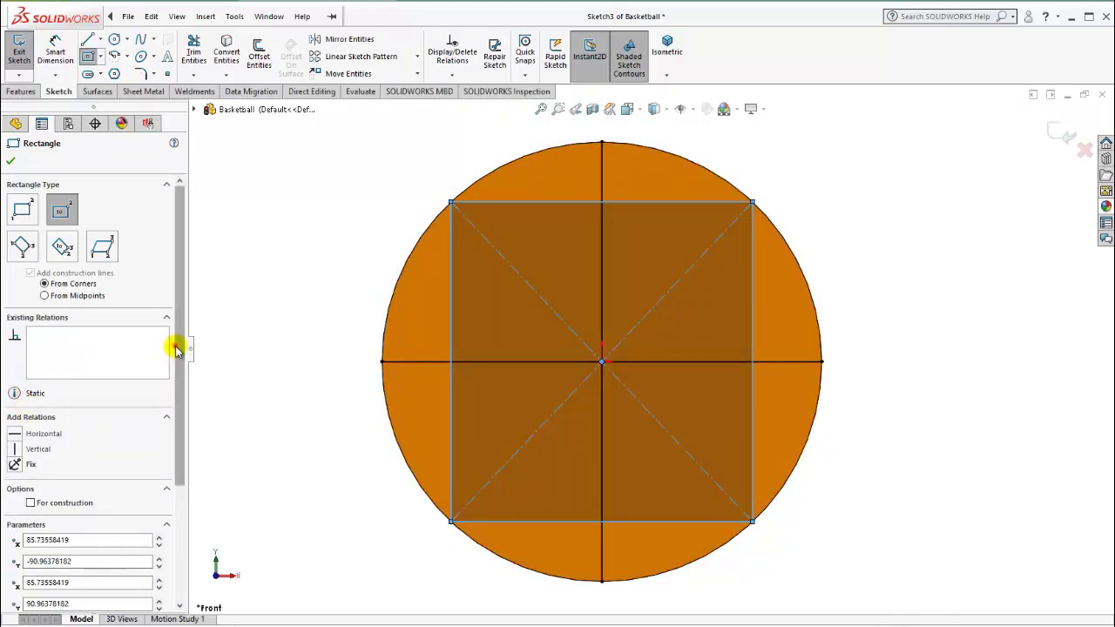
mouse_move(174, 345)
left_mouse_down()
mouse_move(181, 396)
mouse_move(149, 443)
left_mouse_up()
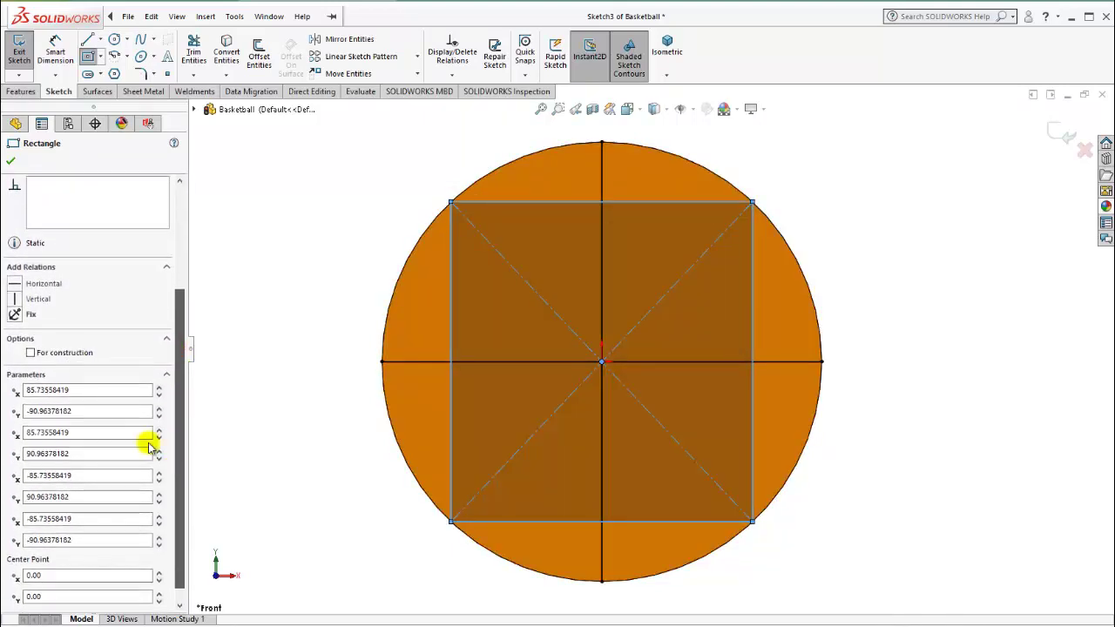
left_click(30, 352)
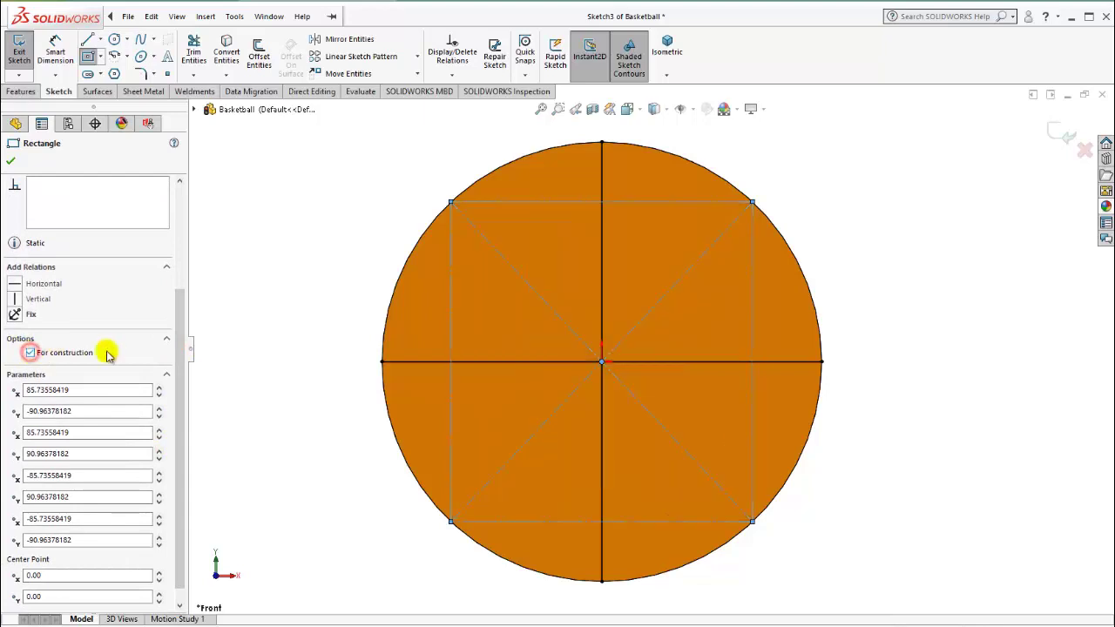
left_click(297, 273)
key("Escape")
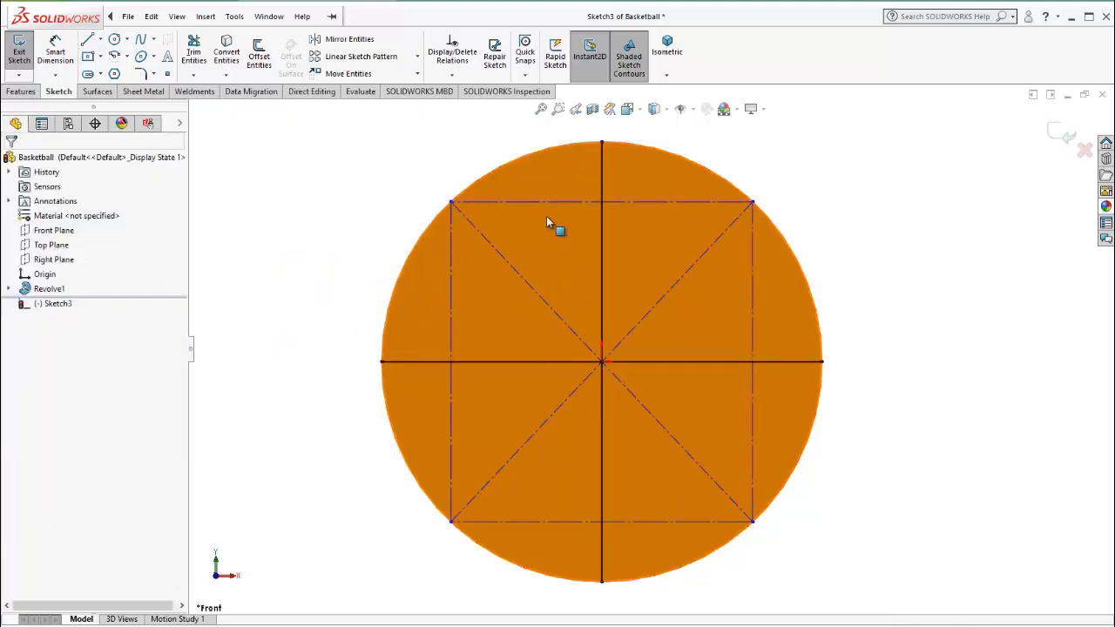
Step: Make the rectangle's top and left sides equal, turning it into a square
left_click(539, 203)
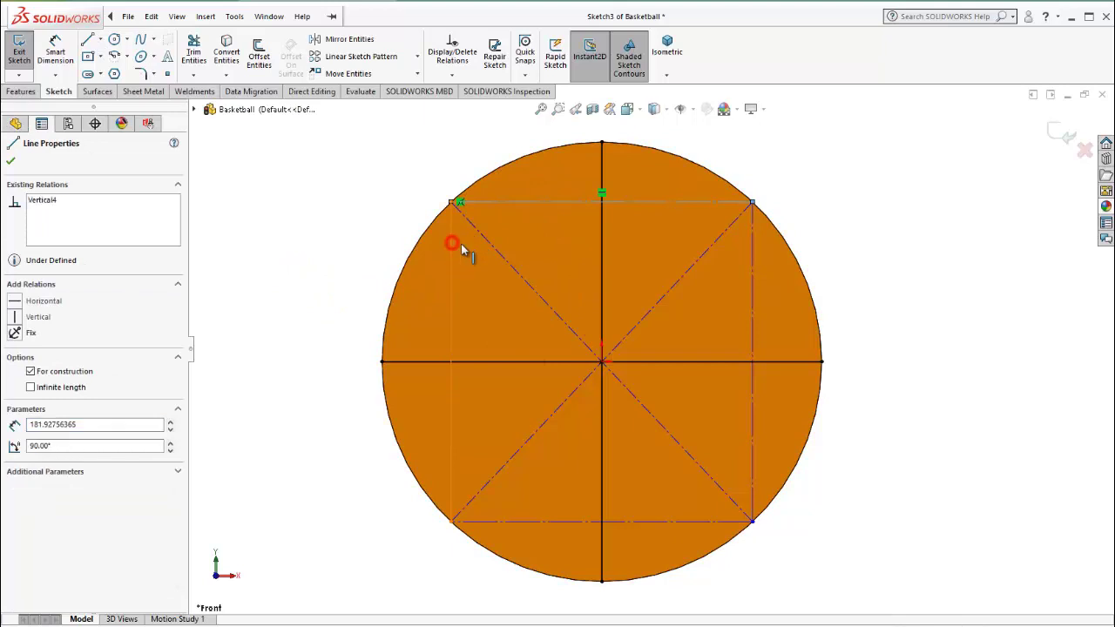
left_click(451, 245, "ctrl")
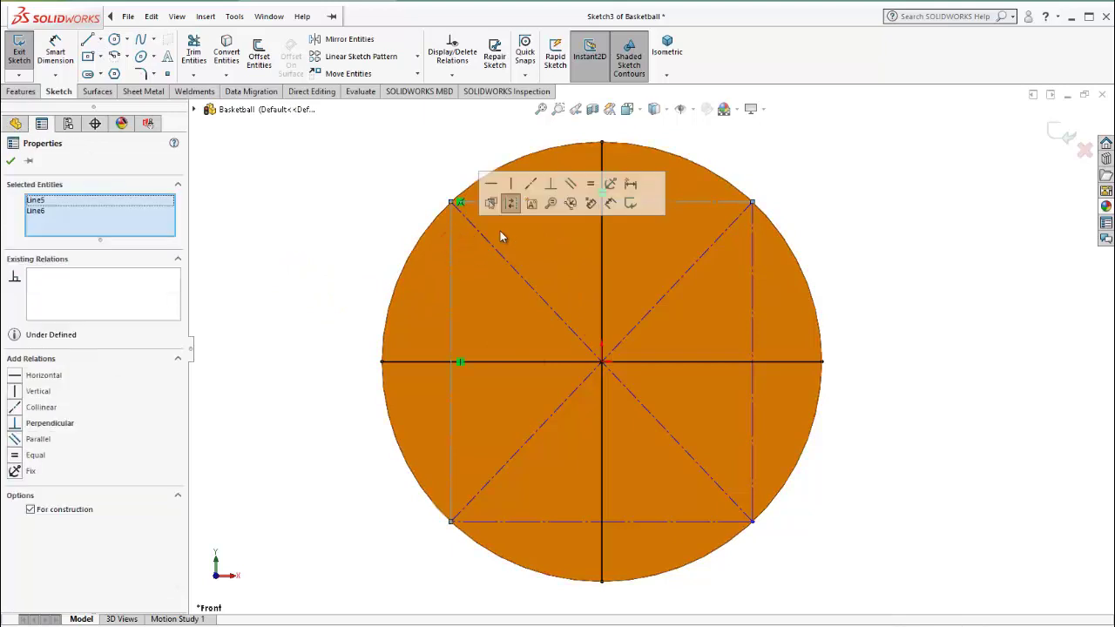
left_click(588, 184)
left_click(398, 185)
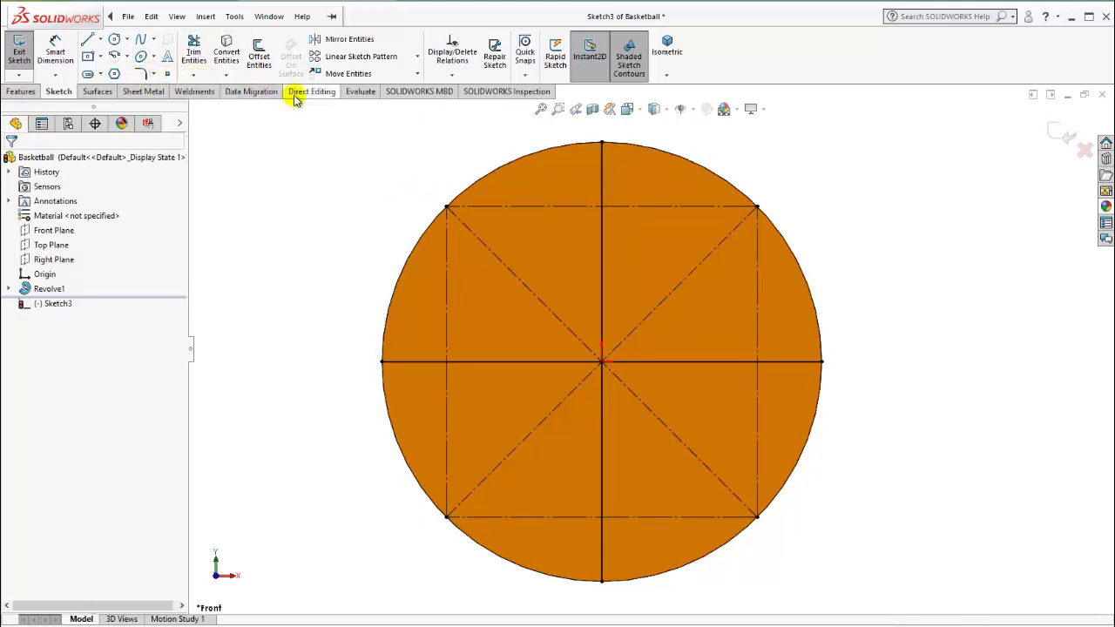
Step: Draw a spline between the square's top corners and pull it down into a sag
left_click(153, 40)
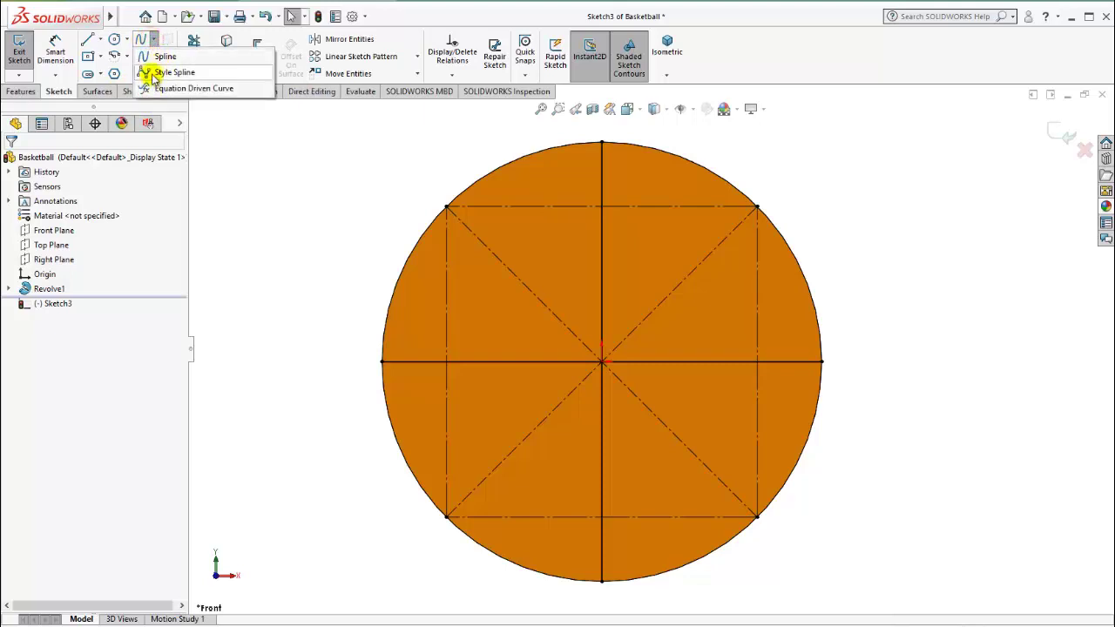
left_click(153, 57)
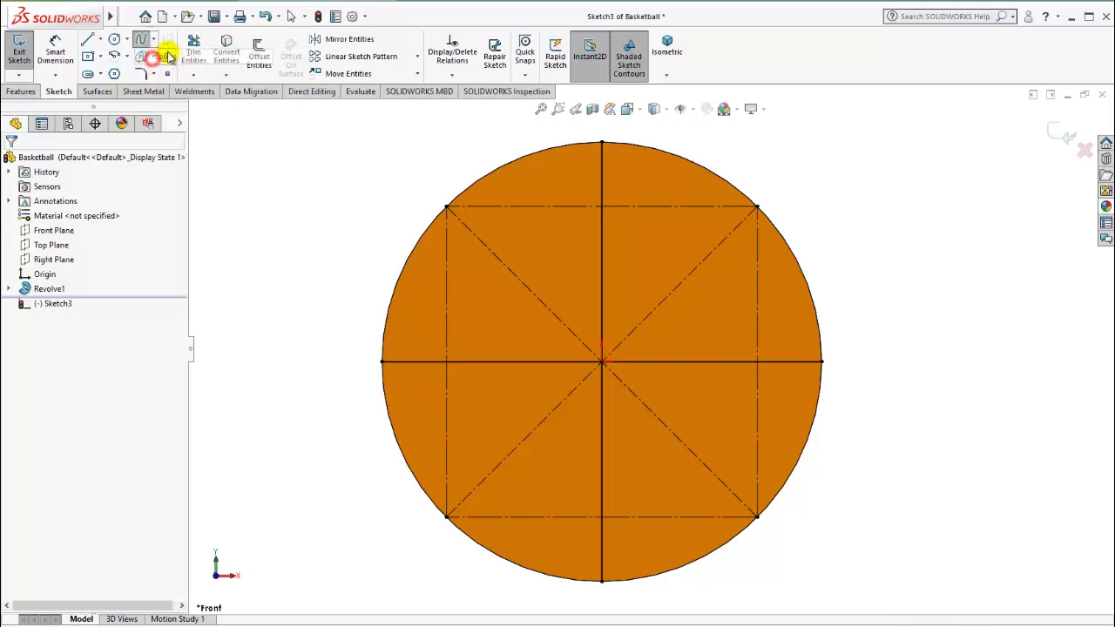
left_click(445, 209)
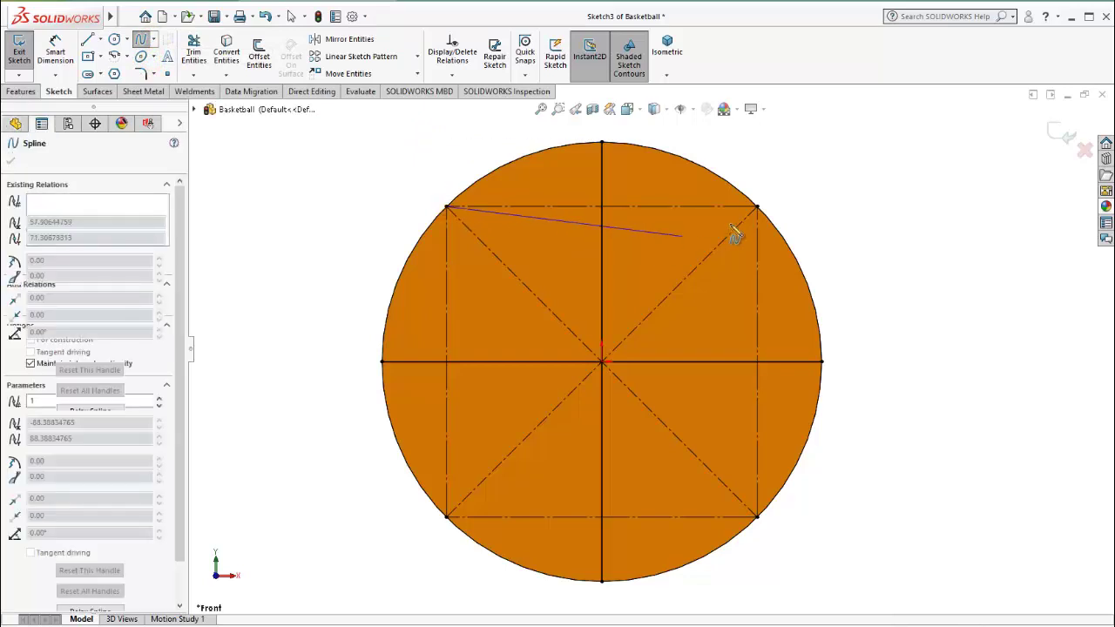
left_click(755, 207)
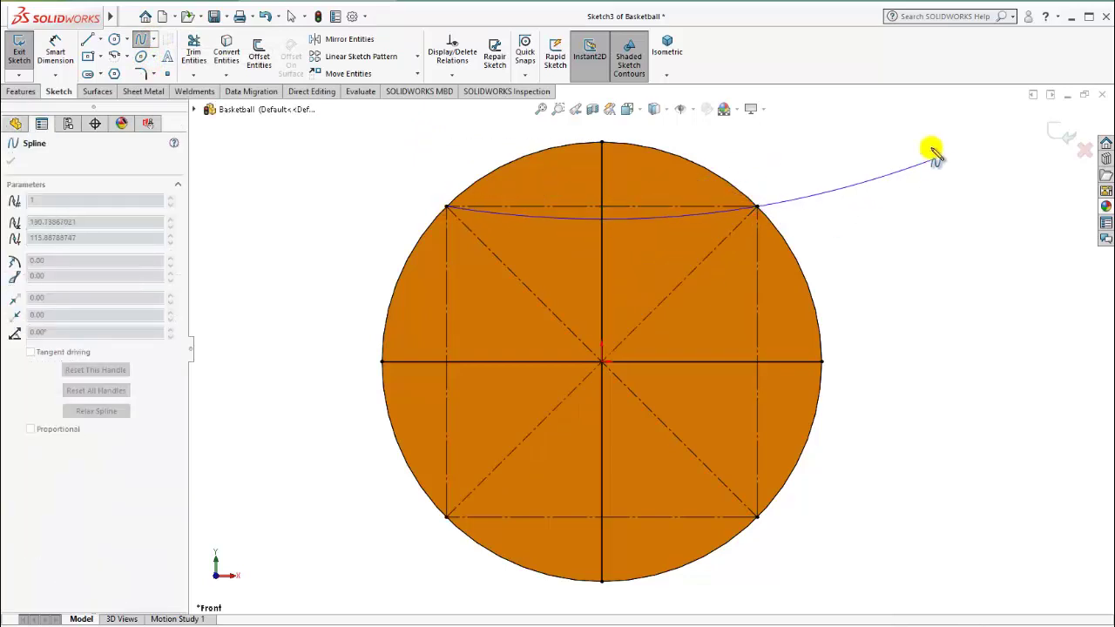
right_click(859, 120)
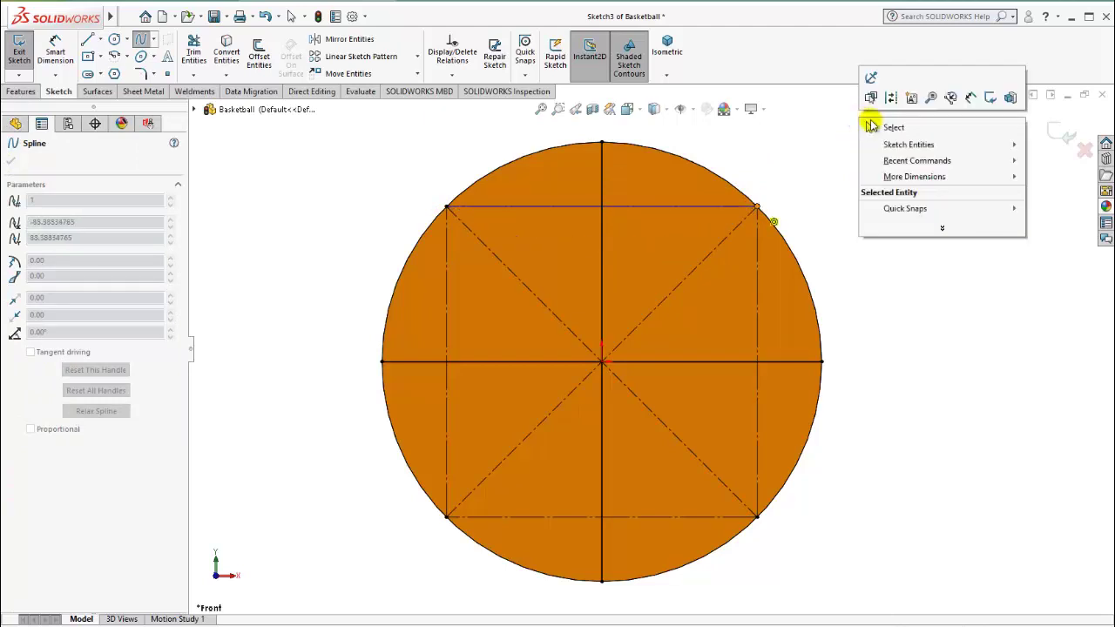
left_click(875, 125)
left_click(614, 209)
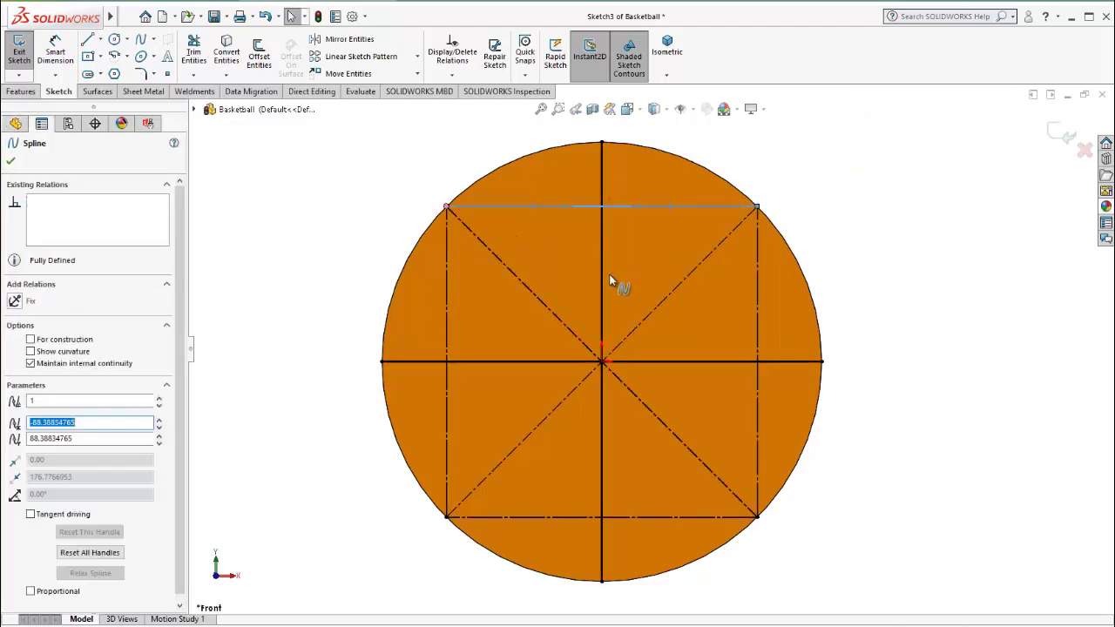
left_click_drag(632, 209, 637, 328)
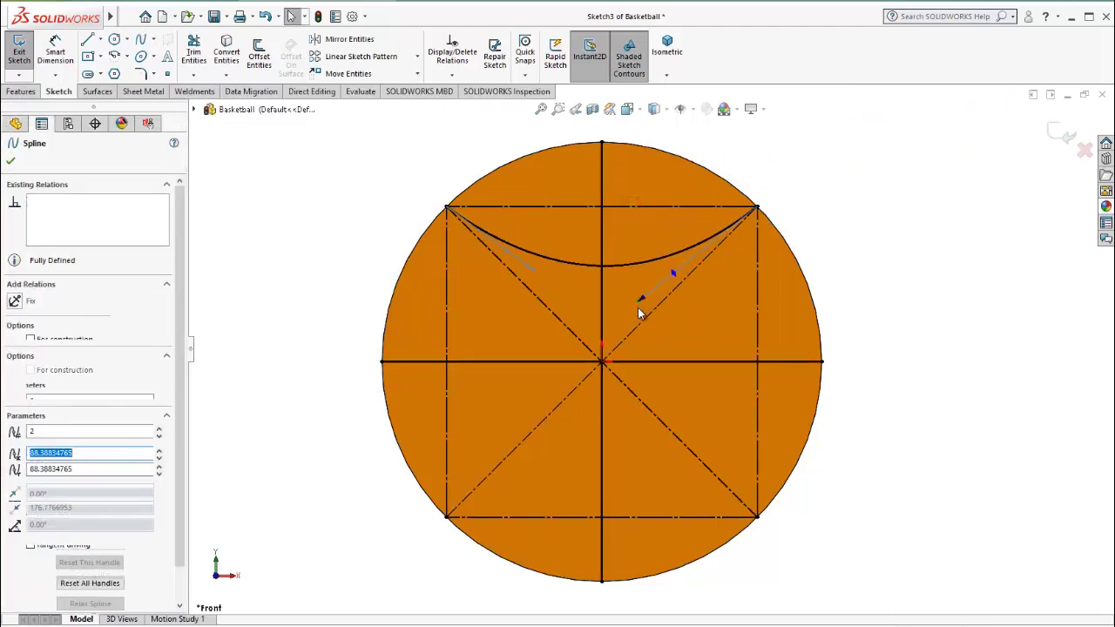
Step: Make both spline end handles collinear with the diagonals and lengthen the left handle
left_click_drag(535, 295, 546, 285)
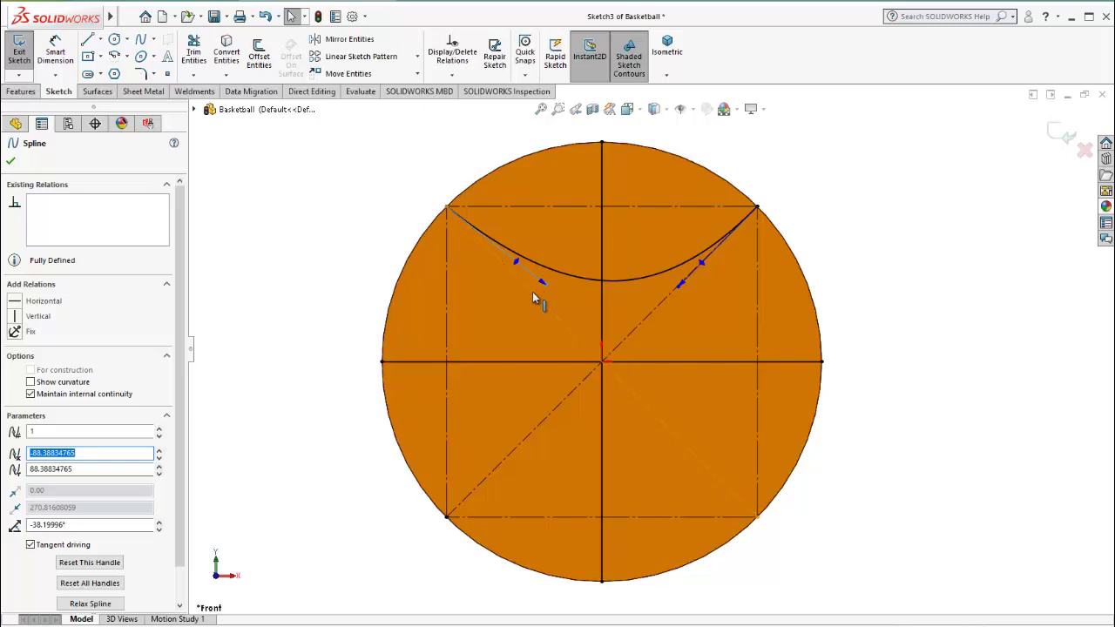
left_click(536, 296, "ctrl")
left_click(609, 233)
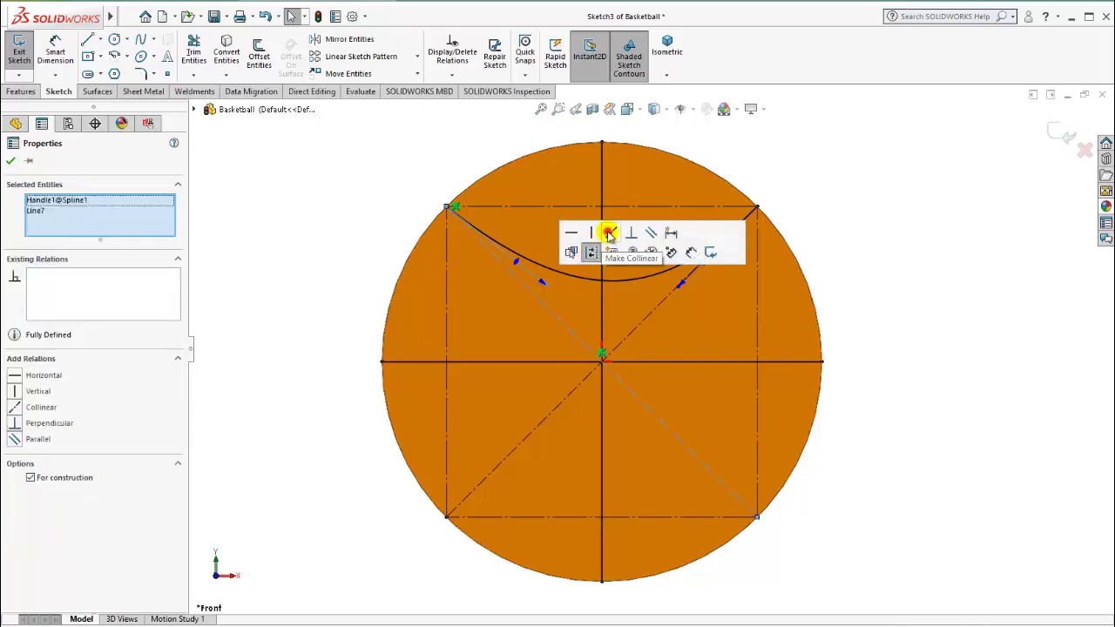
left_click(921, 220)
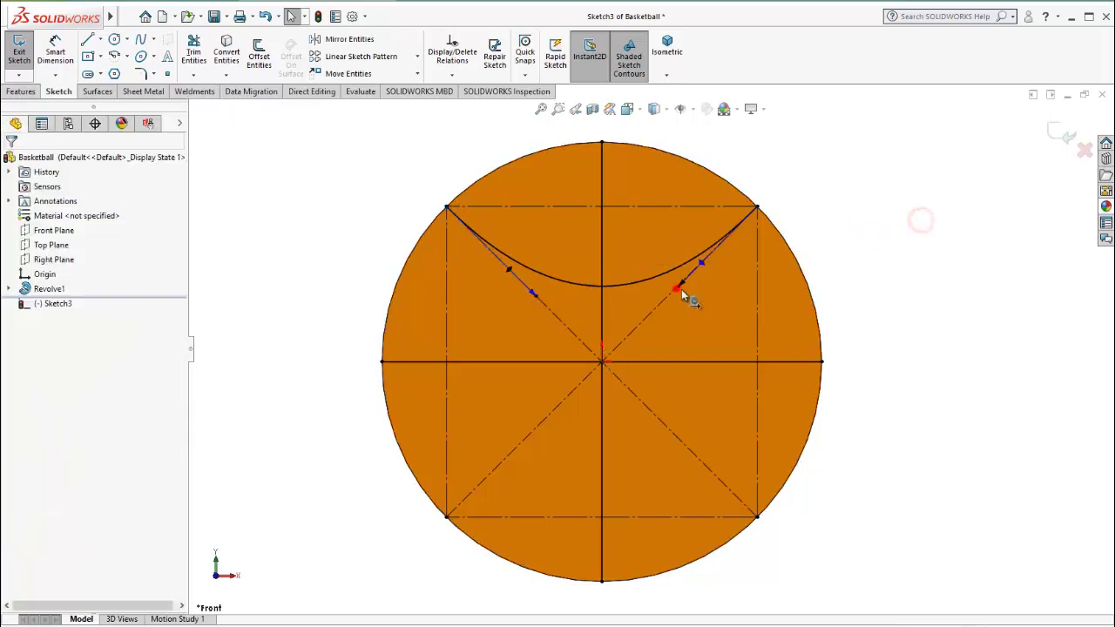
left_click(678, 291)
left_click(664, 302, "ctrl")
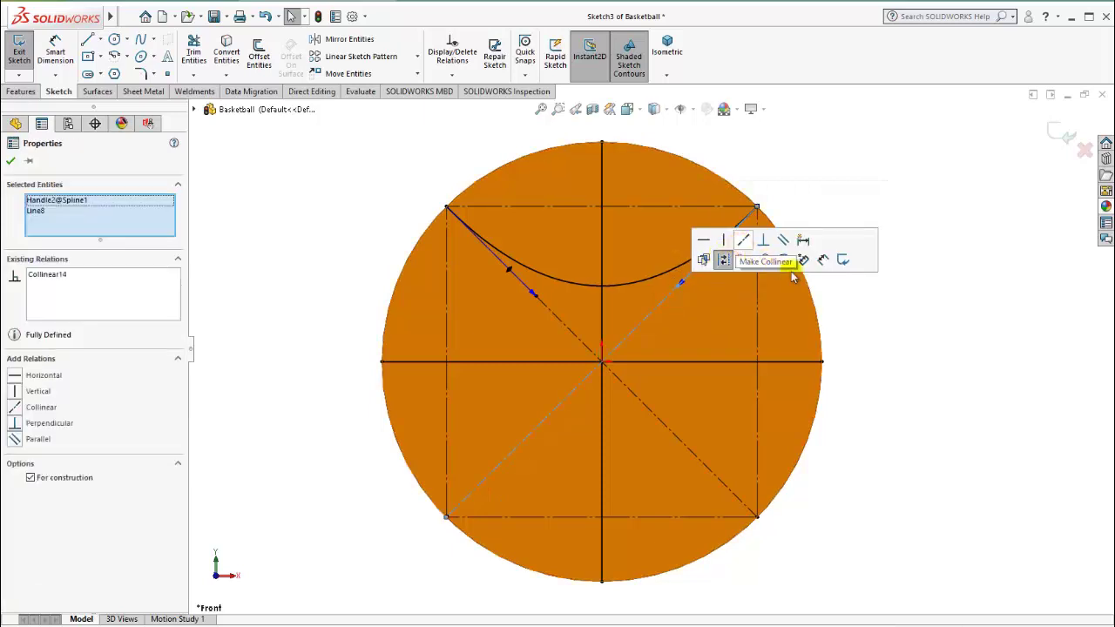
left_click(890, 314)
left_click(677, 290)
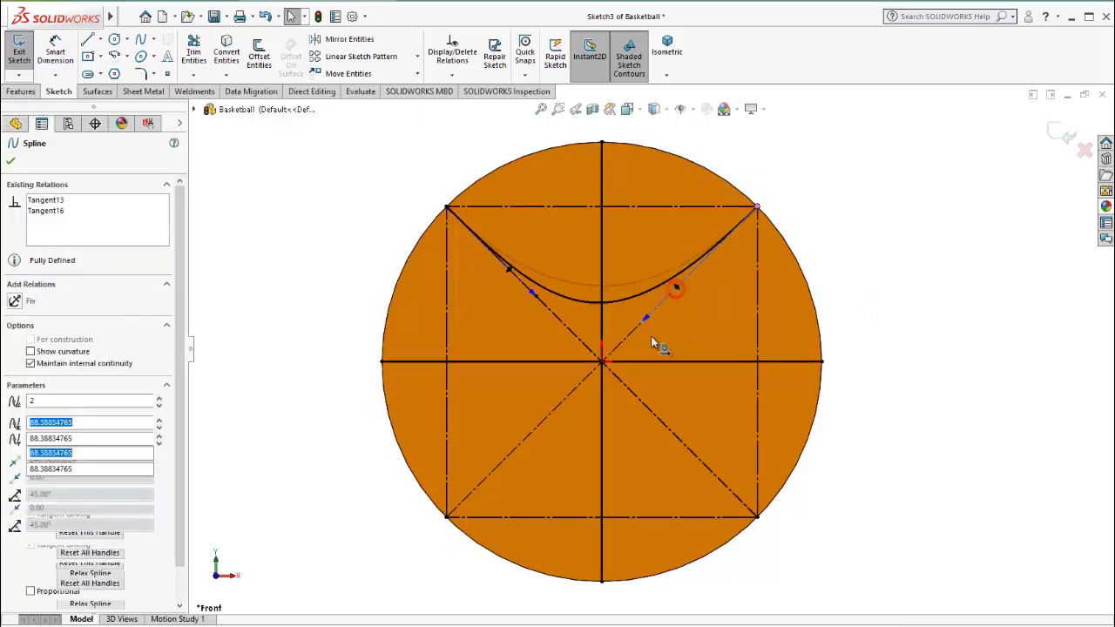
left_click_drag(533, 295, 550, 325)
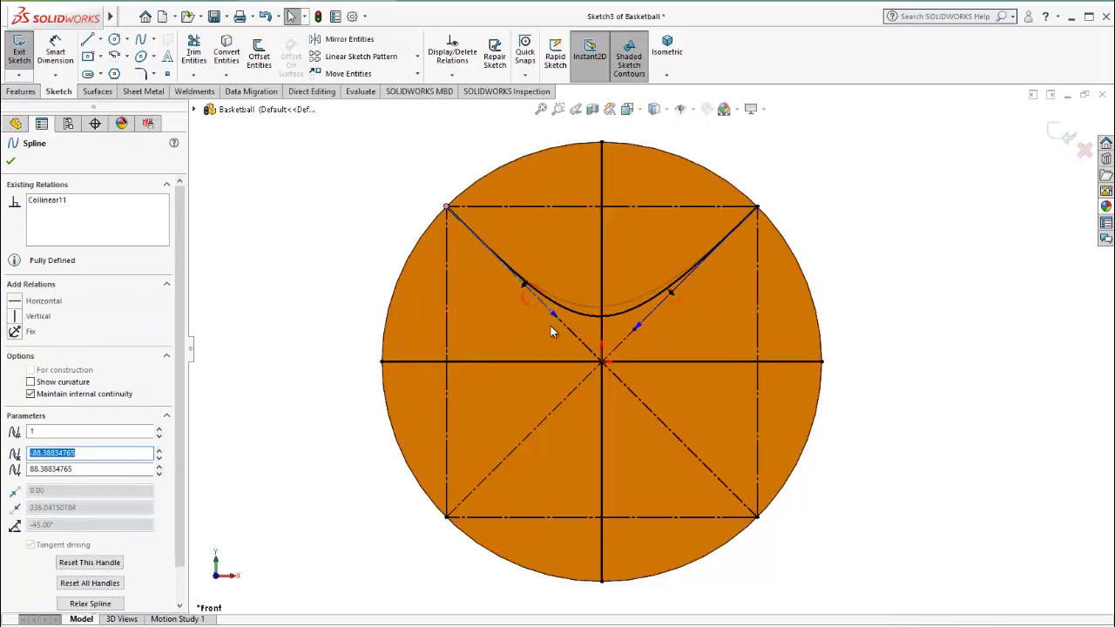
left_click(946, 267)
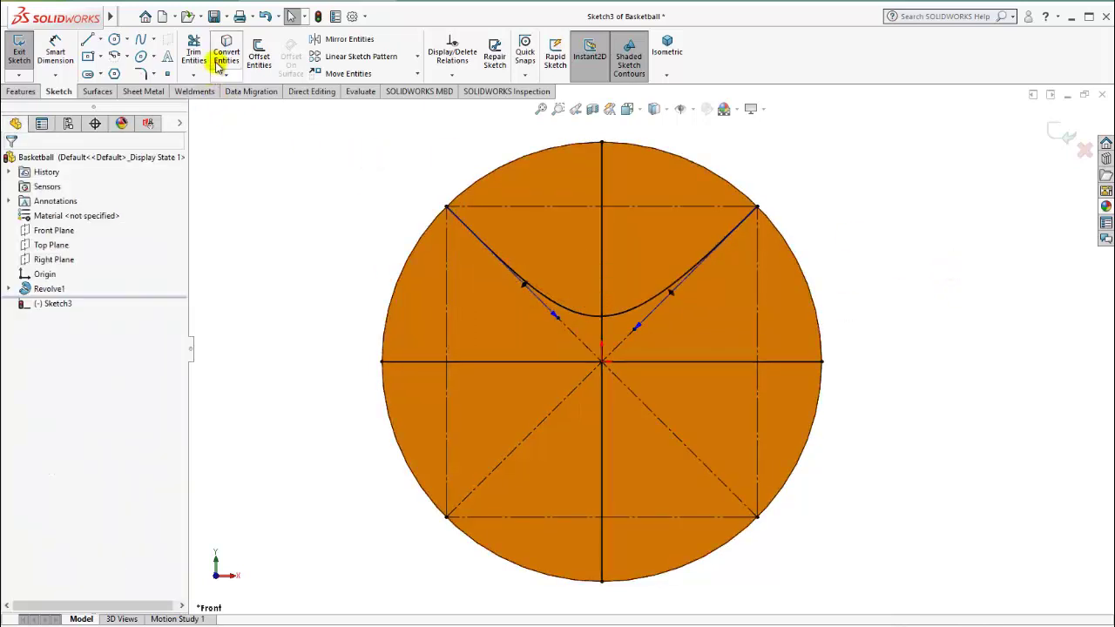
Step: Dimension the left and right spline handles to 340 mm each
left_click(55, 50)
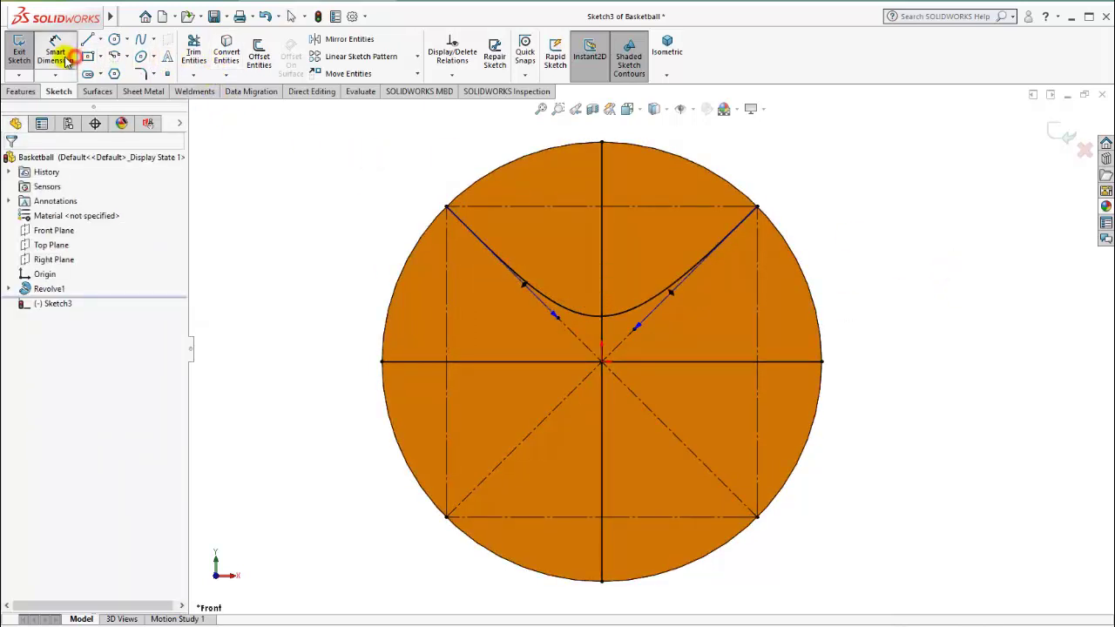
left_click(558, 321)
left_click(567, 316)
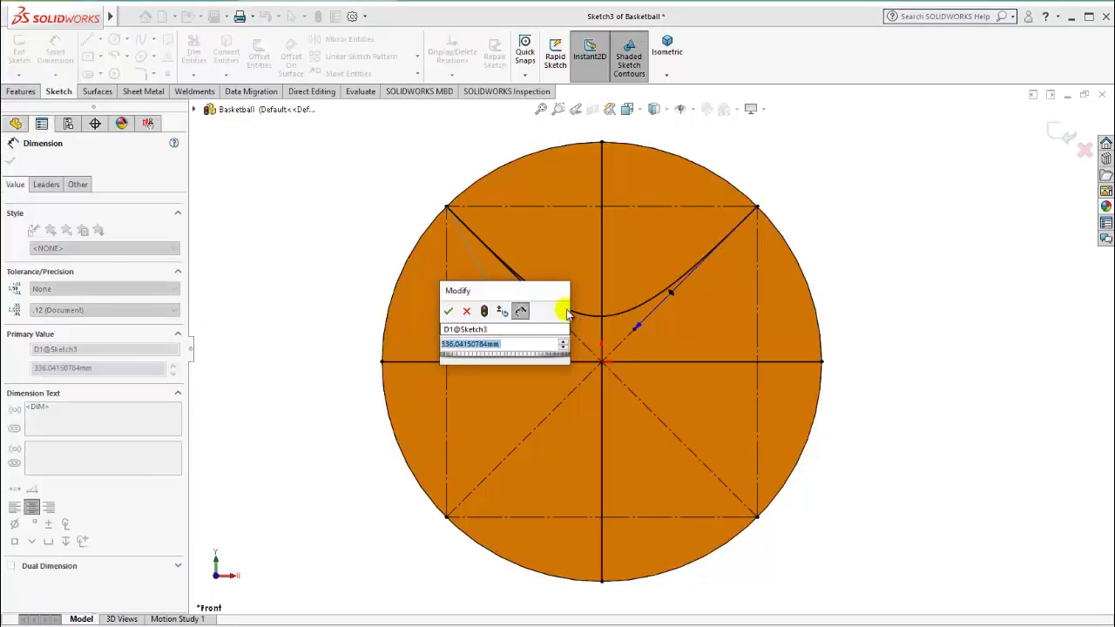
type("340")
key("Return")
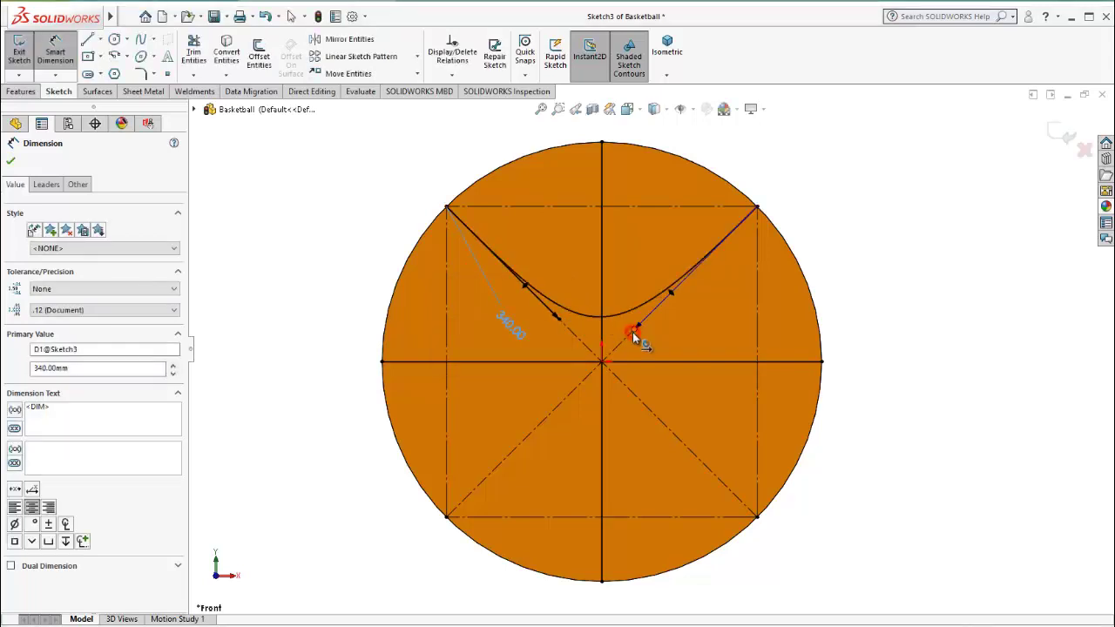
left_click(636, 338)
left_click(663, 345)
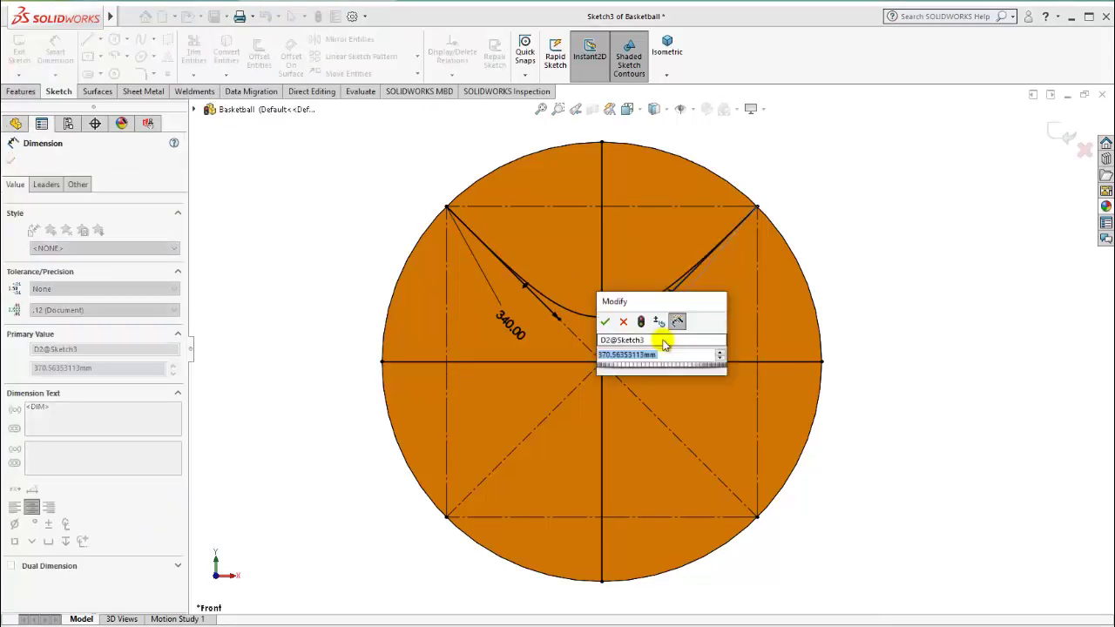
type("340")
key("Return")
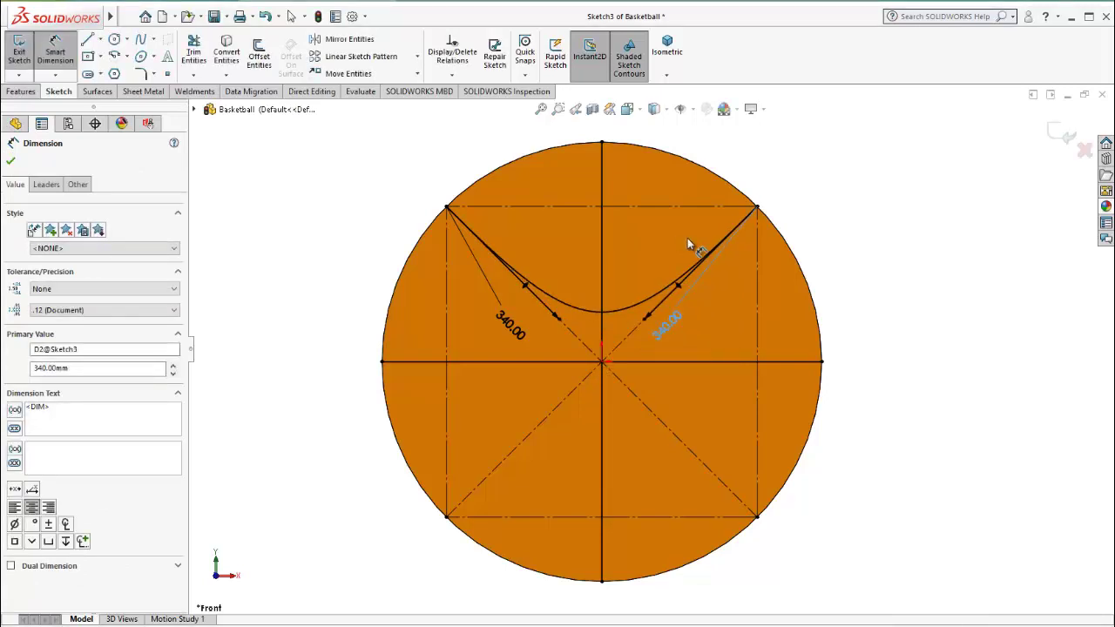
left_click(853, 228)
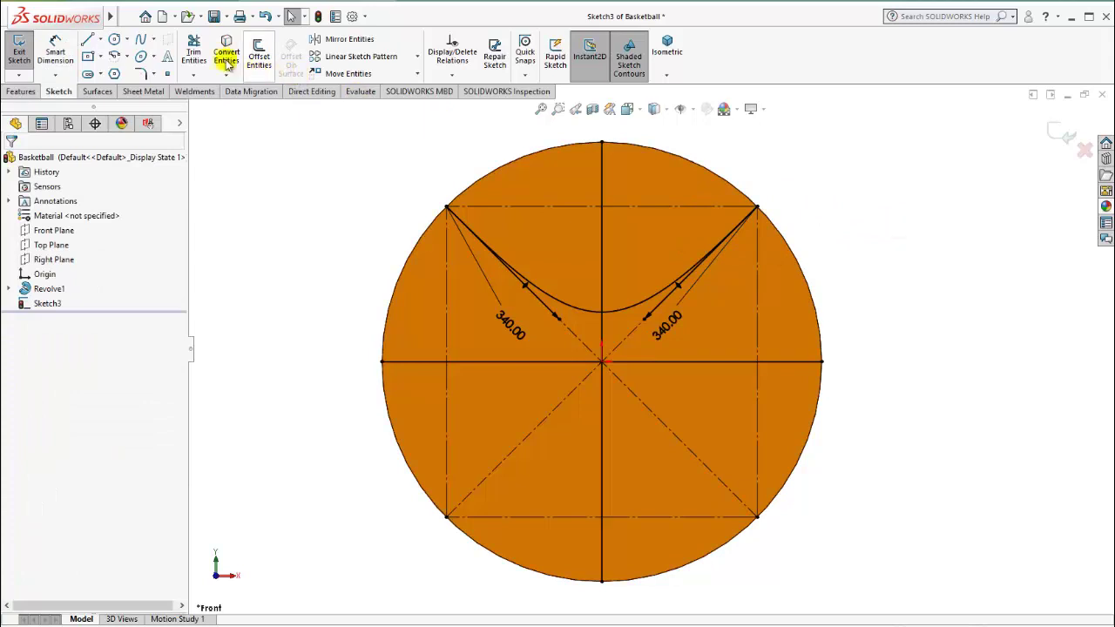
Step: Mirror the seam spline about the horizontal centreline to add the lower curve
left_click(331, 42)
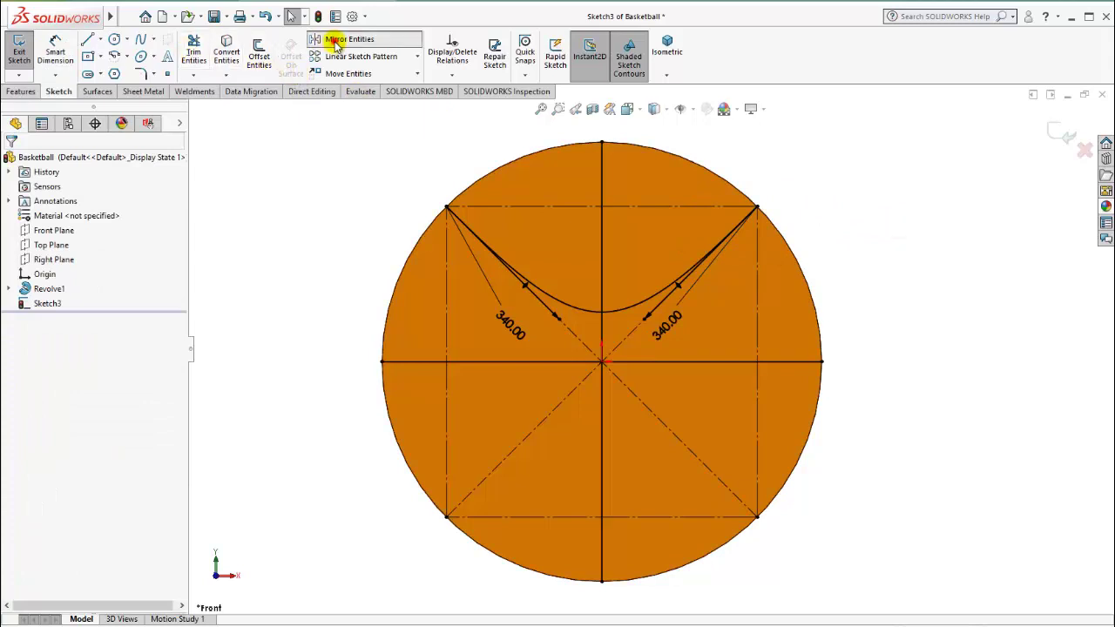
left_click(565, 302)
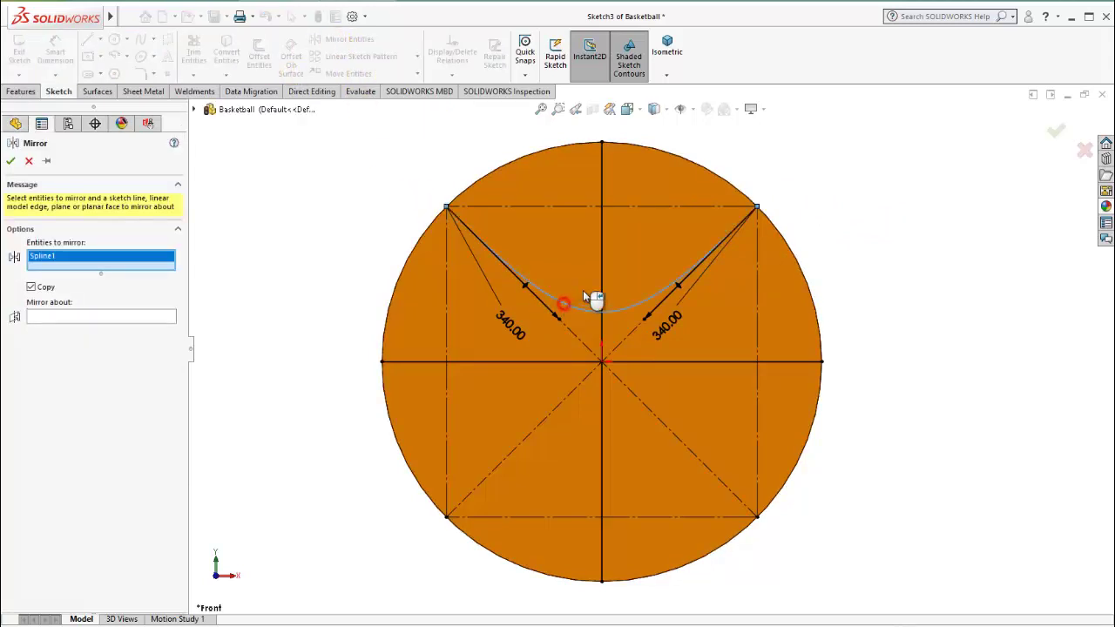
left_click(63, 319)
left_click(524, 361)
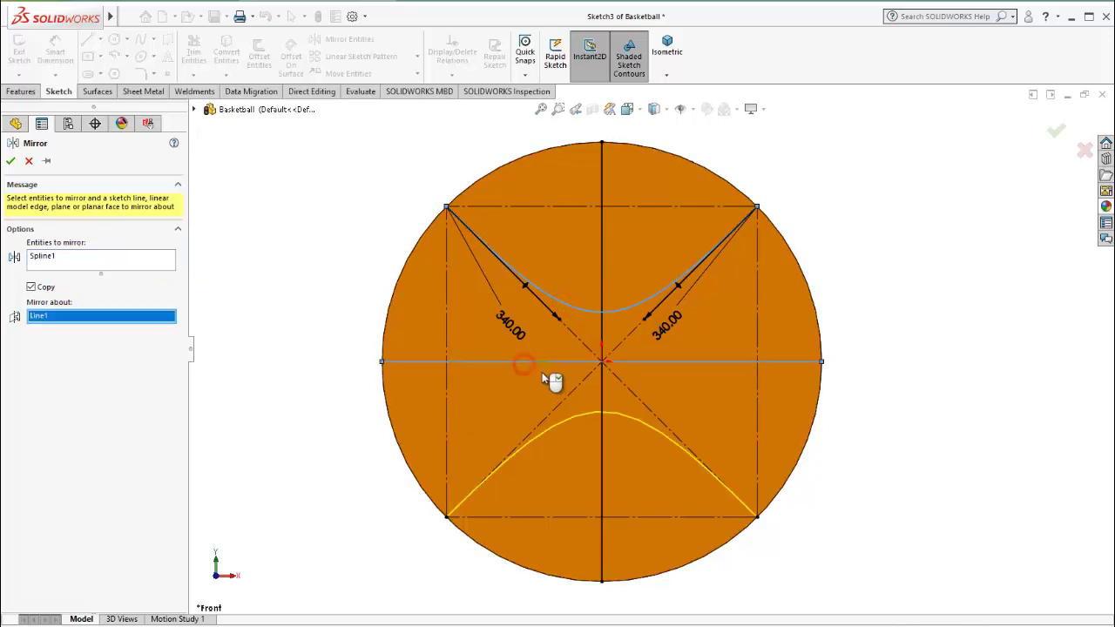
left_click(10, 162)
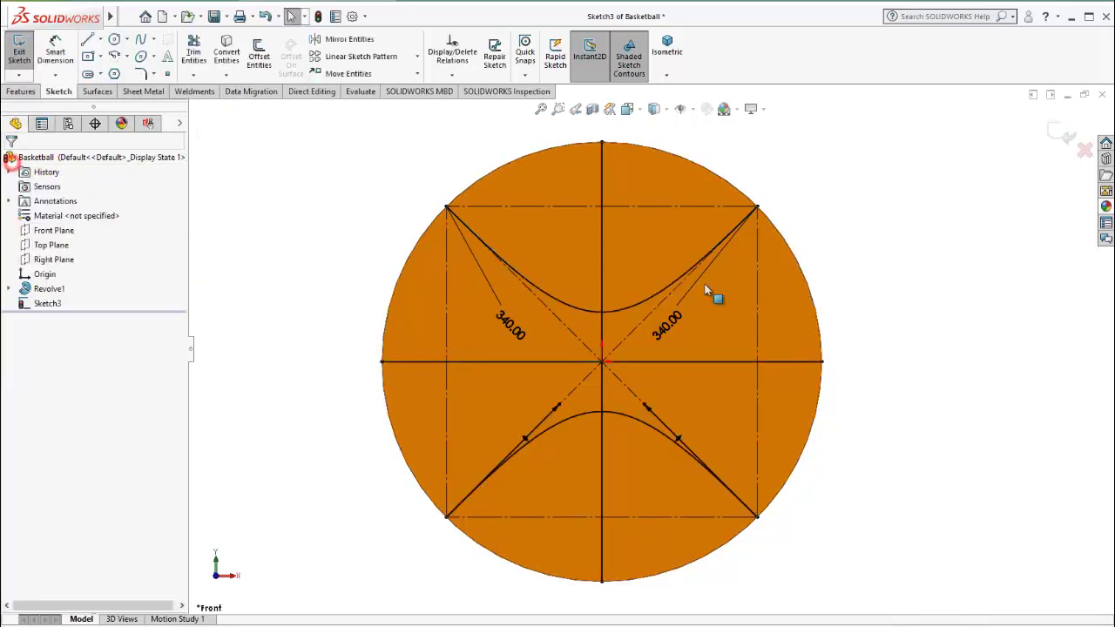
Step: Exit Sketch3 and return to the 3D model
scroll(818, 306, "up", 2)
mouse_move(771, 328)
middle_mouse_down()
mouse_move(736, 360)
mouse_move(741, 403)
mouse_move(751, 356)
mouse_move(721, 387)
mouse_move(732, 382)
middle_mouse_up()
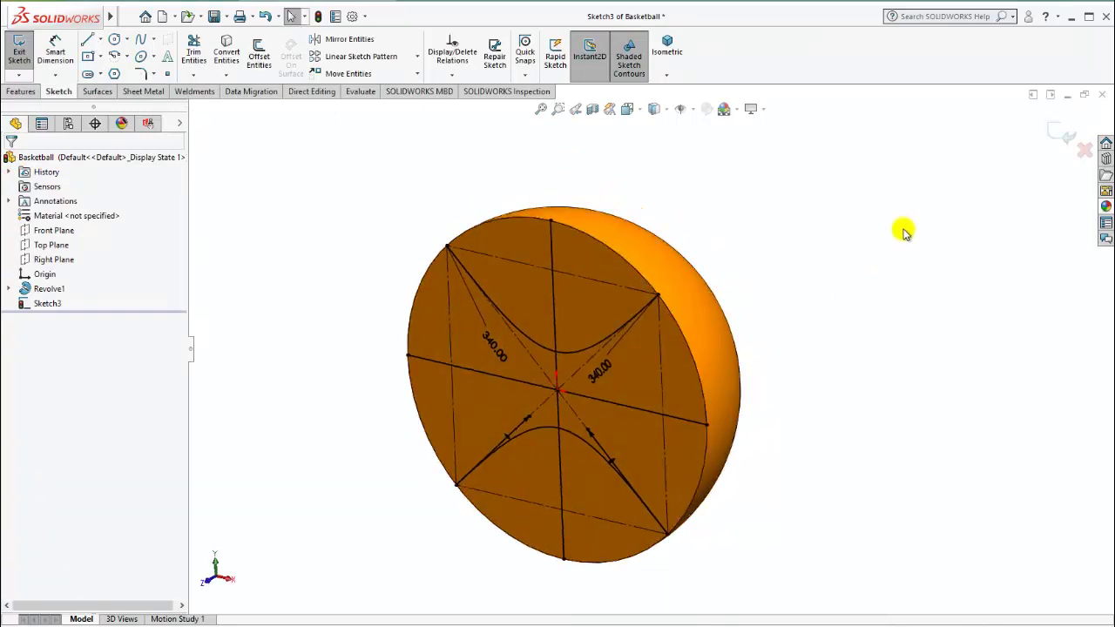
key("d")
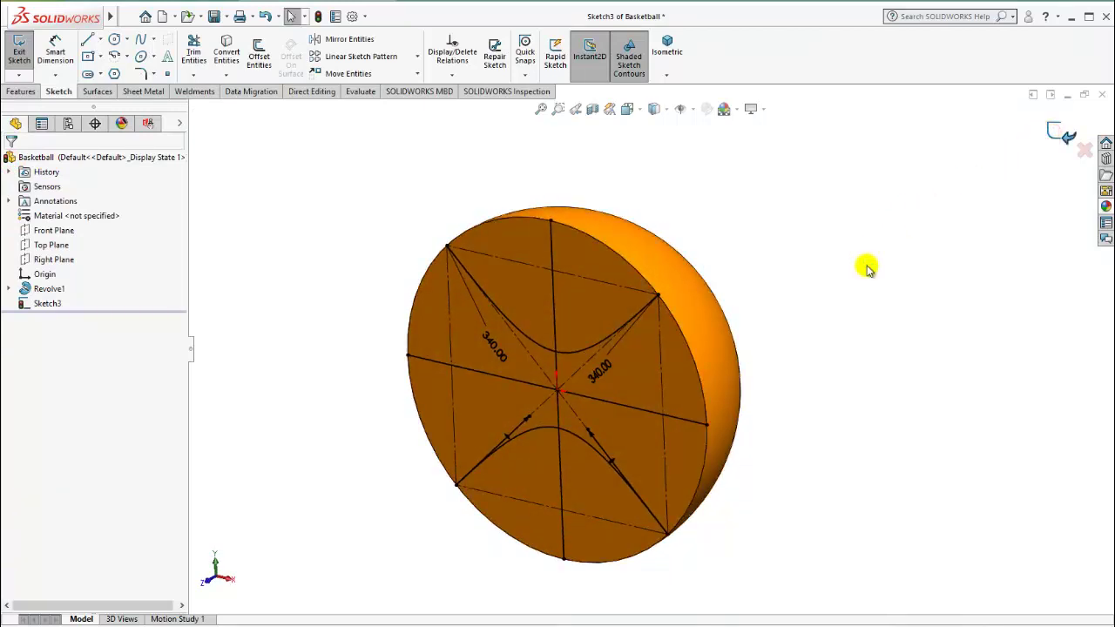
left_click(865, 264)
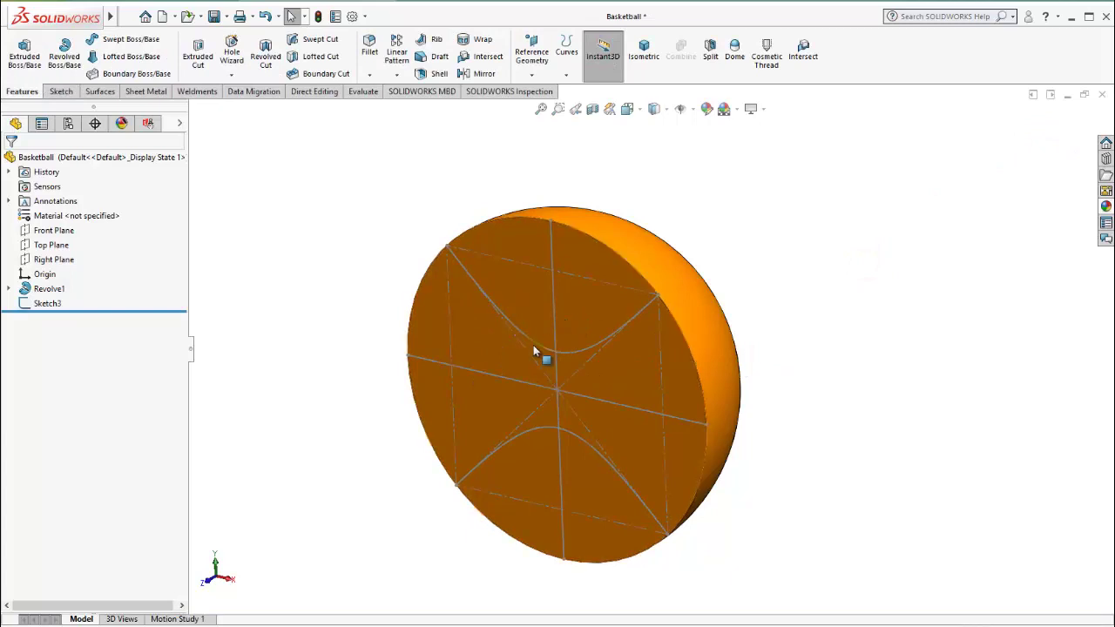
Step: Create a Split Line projecting Sketch3 onto the hemisphere's curved dome face
left_click(532, 74)
left_click(566, 75)
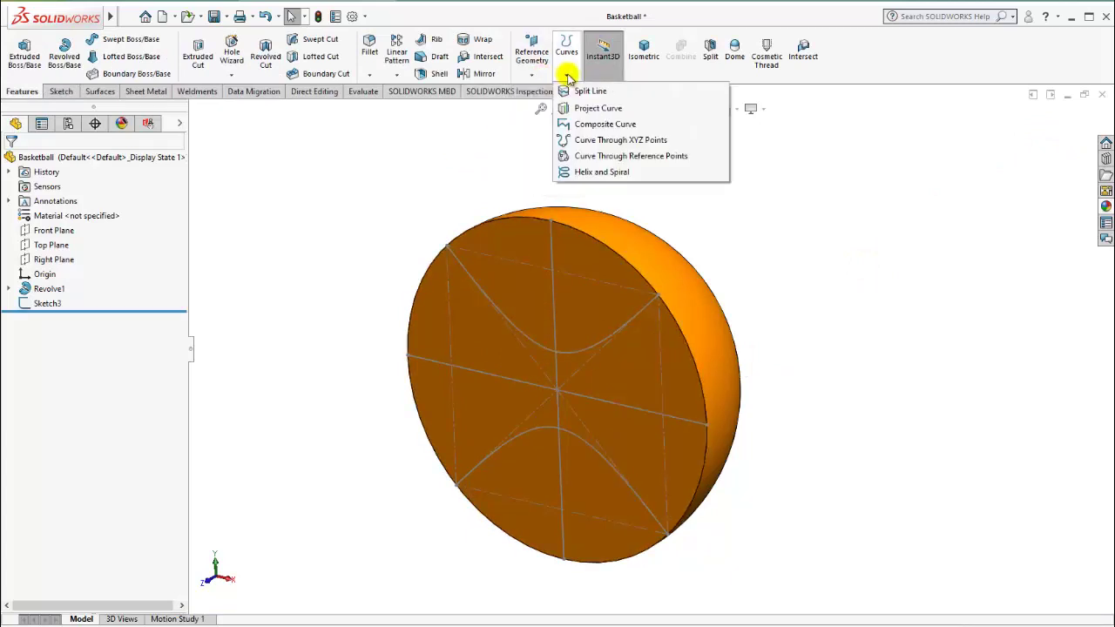
left_click(578, 93)
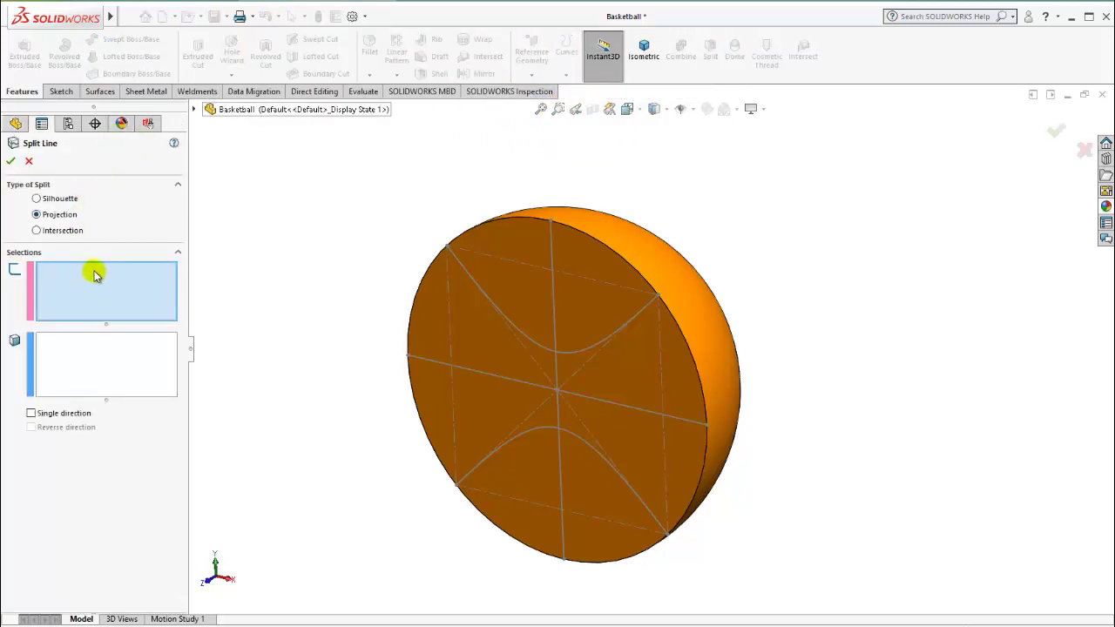
left_click(195, 109)
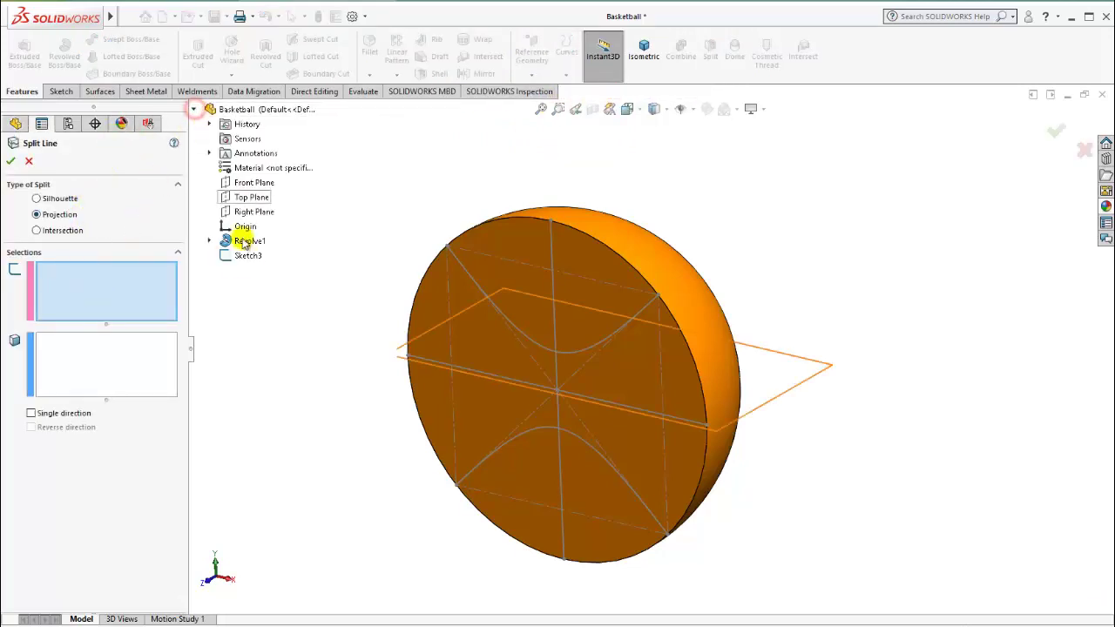
left_click(244, 255)
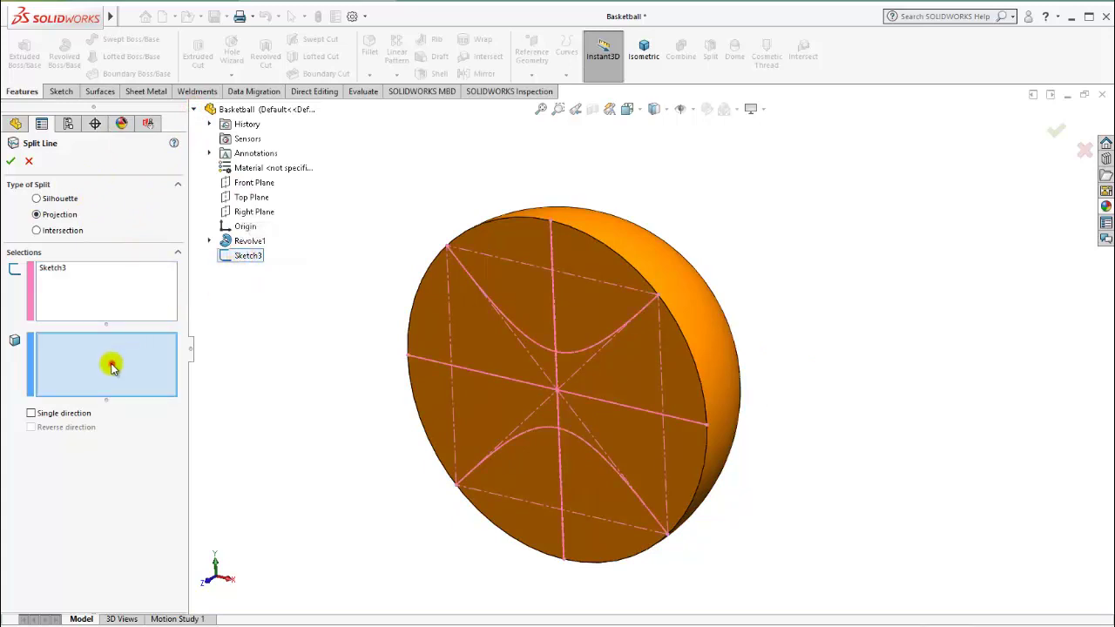
left_click(109, 363)
mouse_move(683, 277)
middle_mouse_down()
mouse_move(644, 320)
mouse_move(592, 298)
middle_mouse_up()
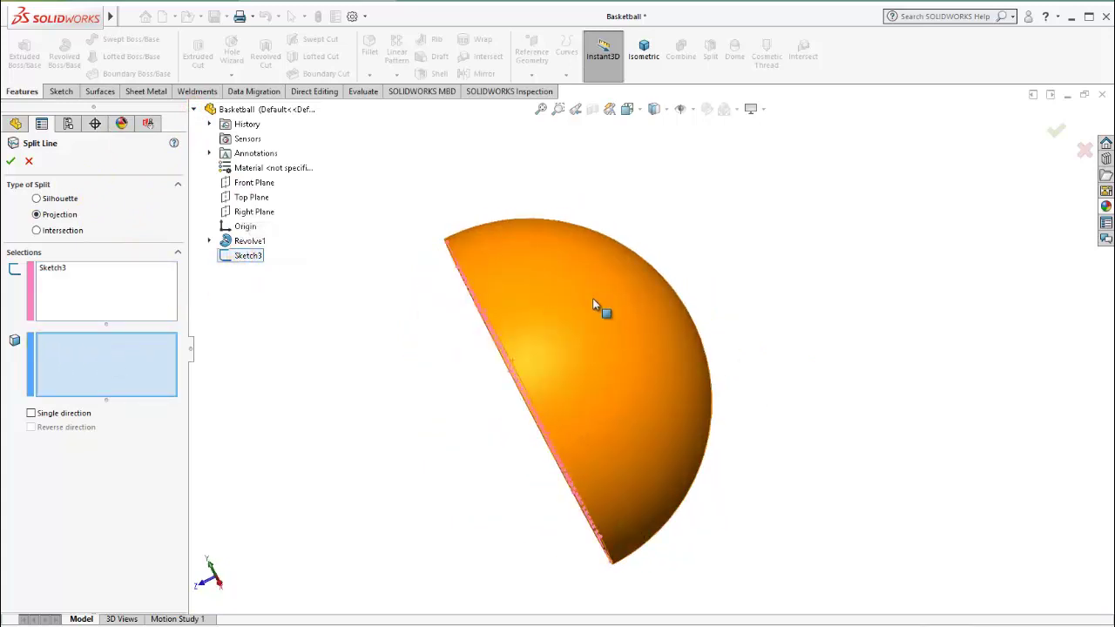
left_click(592, 298)
middle_click_drag(534, 360, 609, 357)
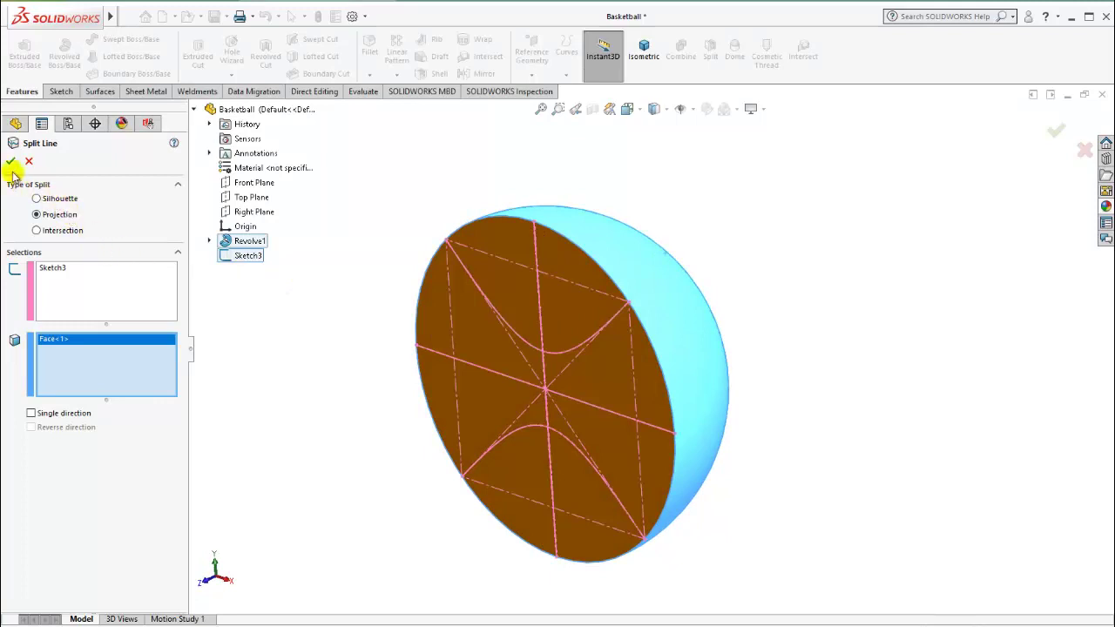
left_click(10, 163)
mouse_move(722, 266)
middle_mouse_down()
mouse_move(803, 259)
mouse_move(608, 397)
mouse_move(545, 418)
mouse_move(580, 470)
mouse_move(529, 342)
middle_mouse_up()
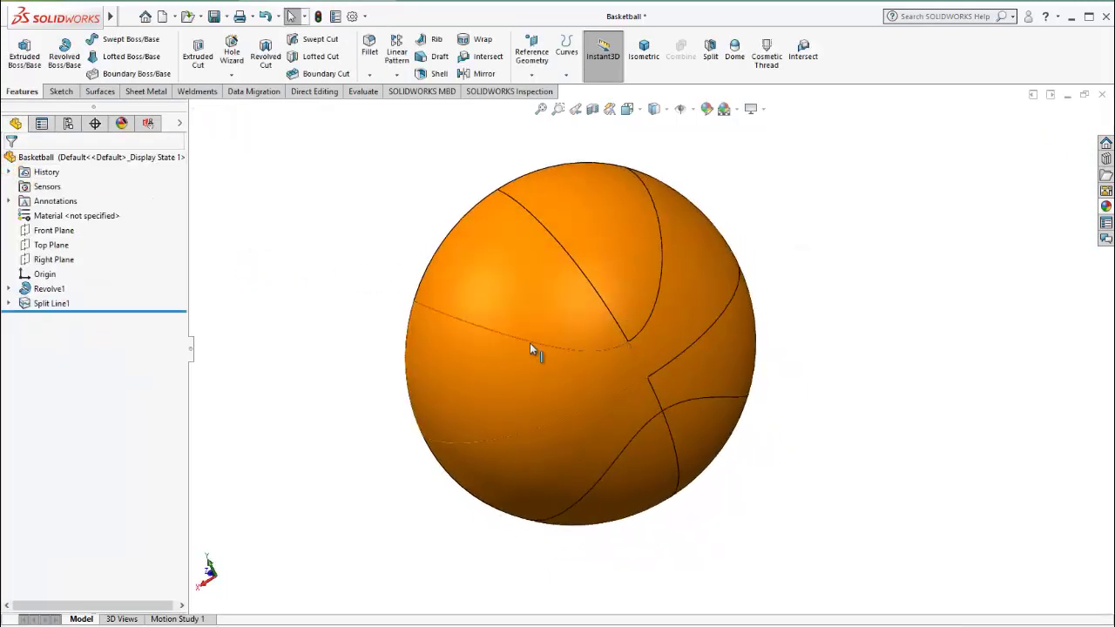
Step: Orbit the split hemisphere and view its flat sectioned face straight on with Normal To
left_click(672, 410)
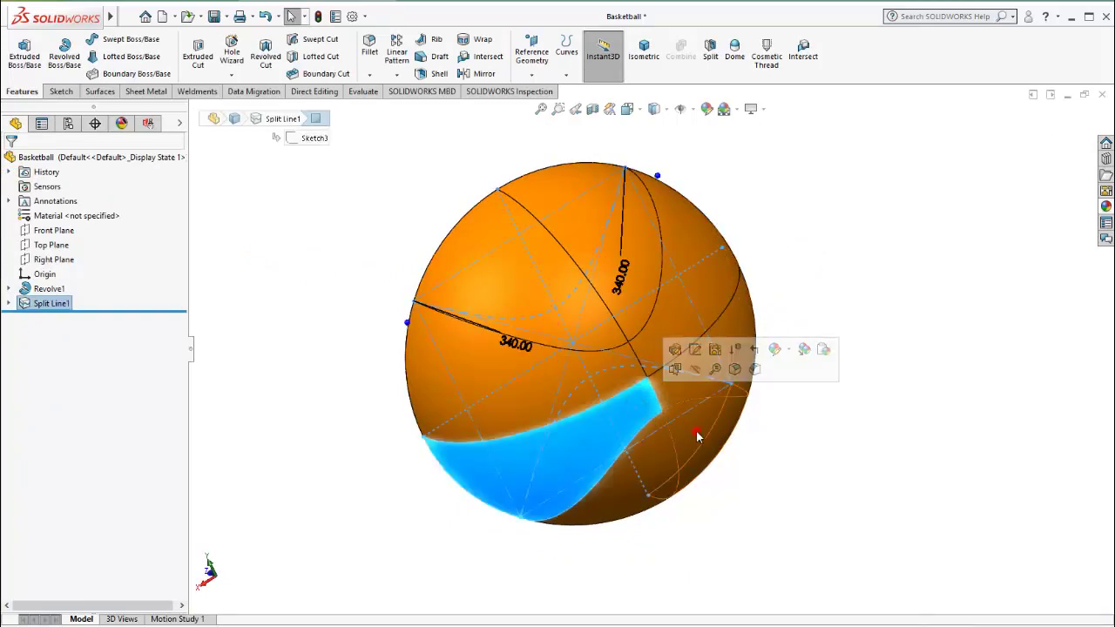
mouse_move(823, 464)
middle_mouse_down()
mouse_move(932, 290)
mouse_move(883, 391)
mouse_move(968, 323)
mouse_move(626, 329)
middle_mouse_up()
left_click(835, 357)
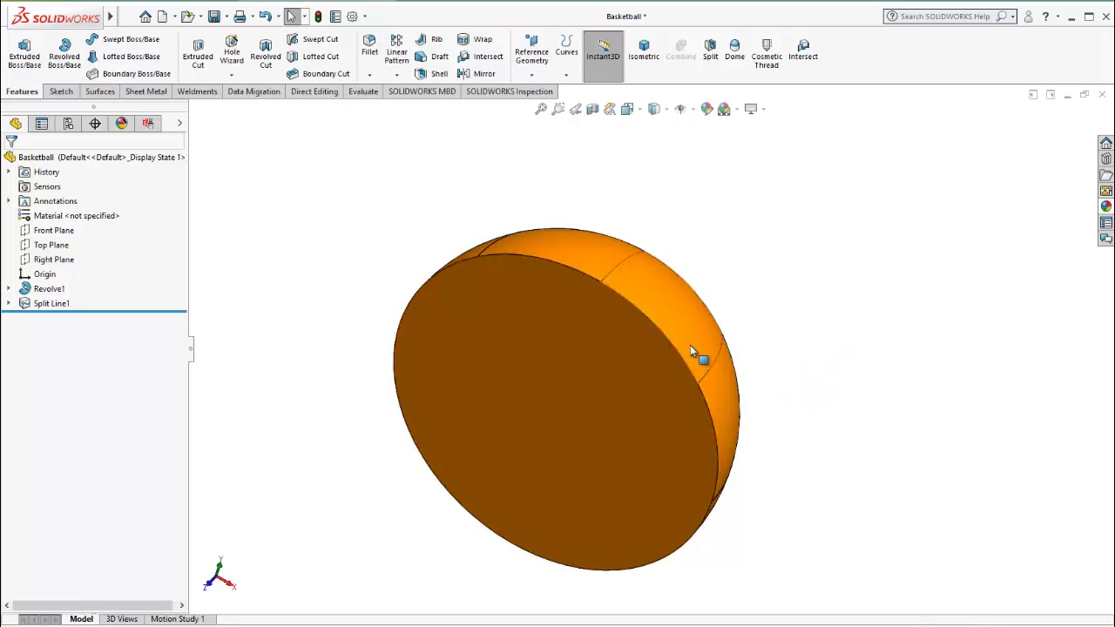
mouse_move(700, 360)
middle_mouse_down()
mouse_move(635, 339)
mouse_move(627, 252)
mouse_move(607, 287)
mouse_move(670, 308)
mouse_move(530, 346)
mouse_move(467, 381)
mouse_move(522, 380)
mouse_move(597, 315)
mouse_move(587, 323)
mouse_move(722, 333)
middle_mouse_up()
left_click(540, 380)
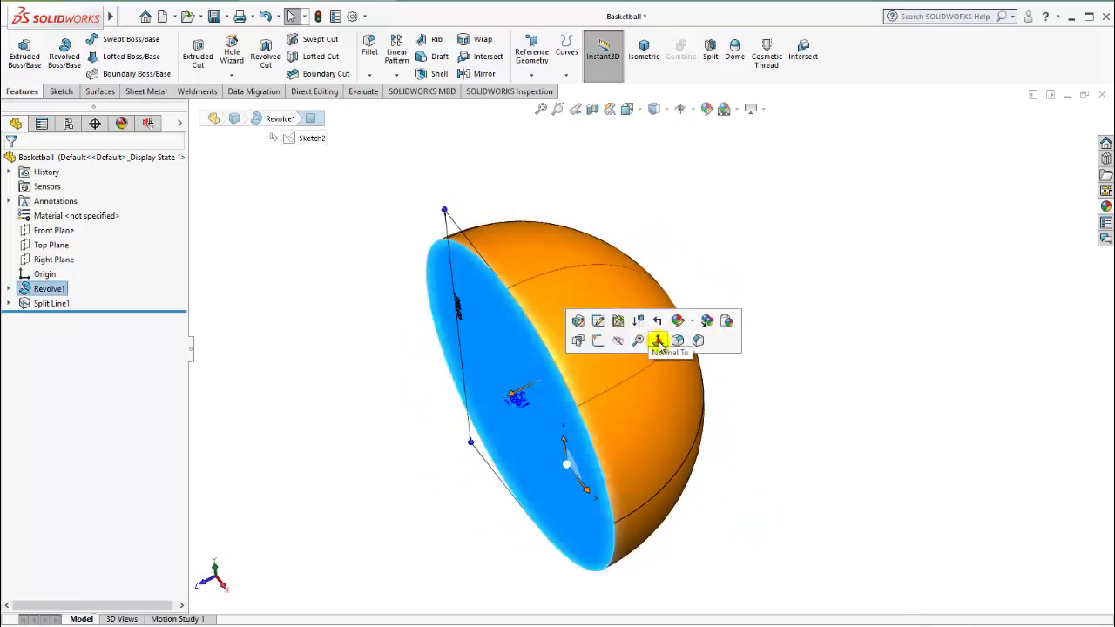
left_click(658, 339)
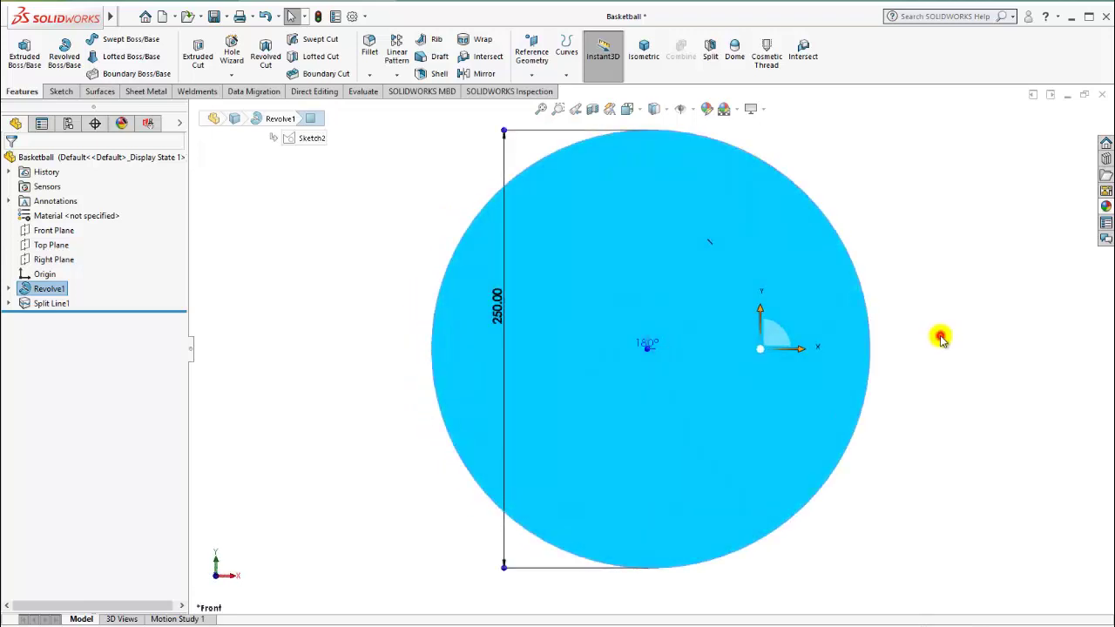
Step: Zoom to fit, orbit to the seam lines, and open the Sketch tab's sketch-type dropdown
left_click(940, 338)
key("f")
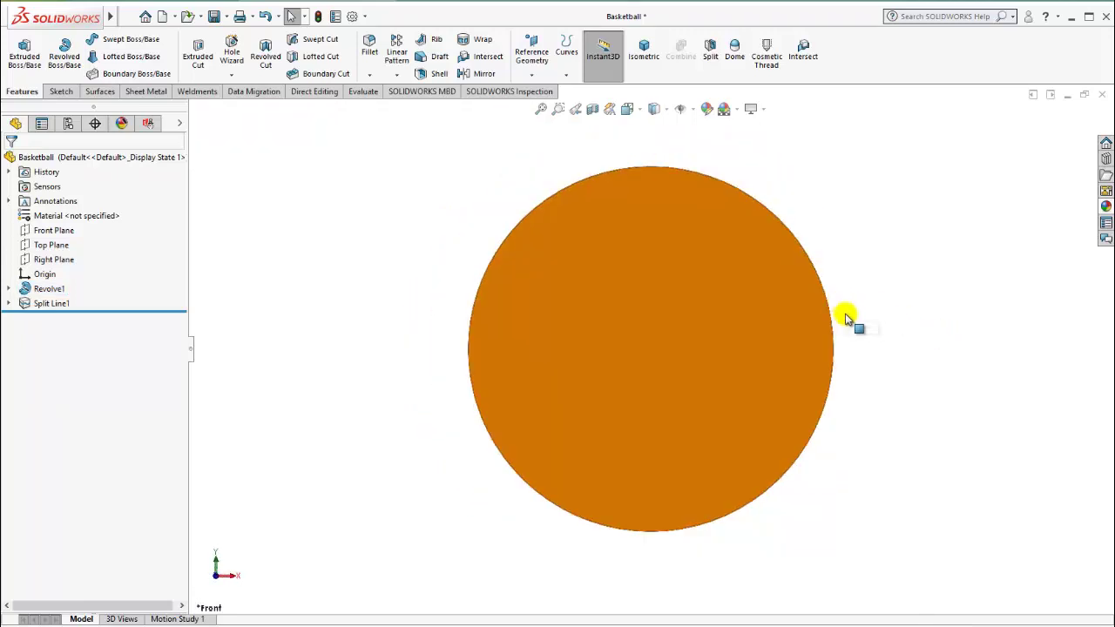
mouse_move(828, 294)
middle_mouse_down()
mouse_move(485, 380)
mouse_move(612, 316)
mouse_move(609, 466)
mouse_move(517, 429)
middle_mouse_up()
left_click(56, 91)
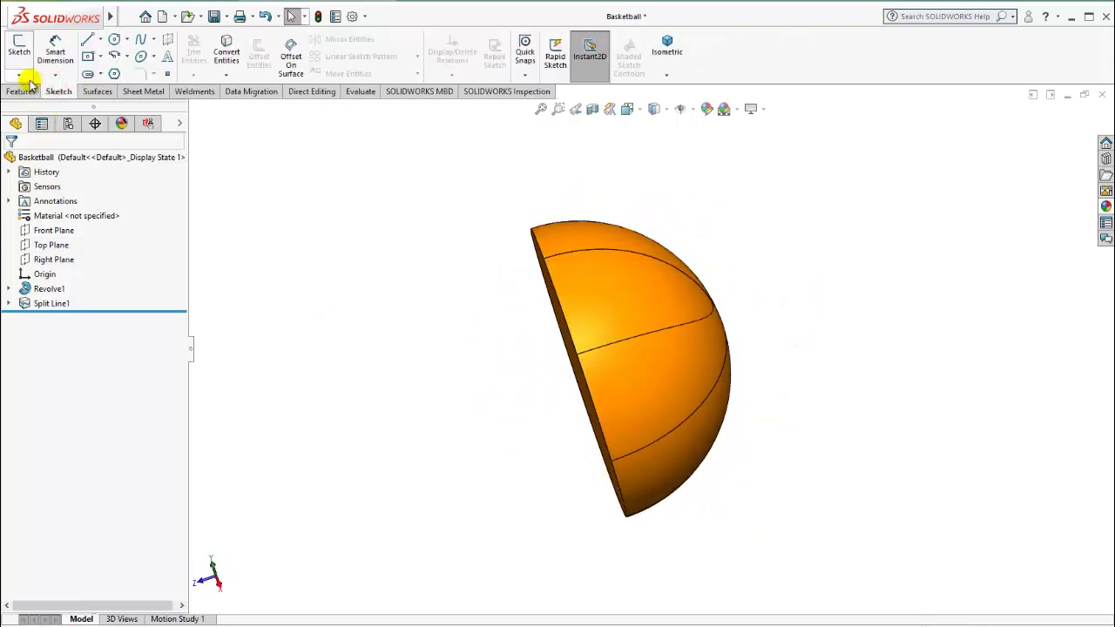
left_click(26, 76)
Step: Start a 3D sketch and convert four seam edges of the ball into sketch curves
left_click(39, 107)
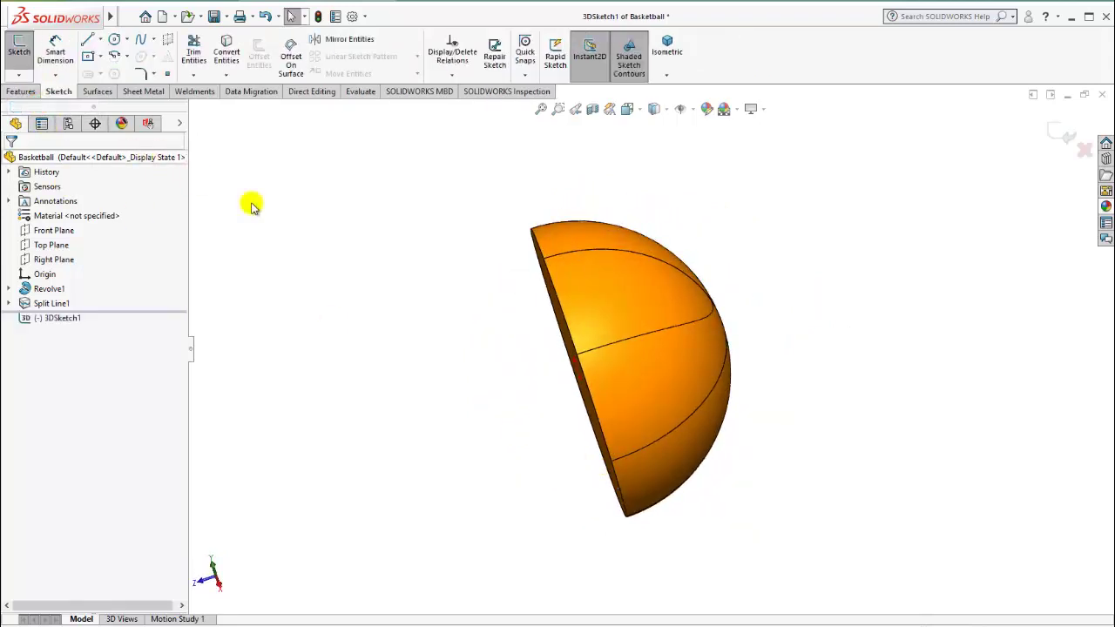
left_click(227, 48)
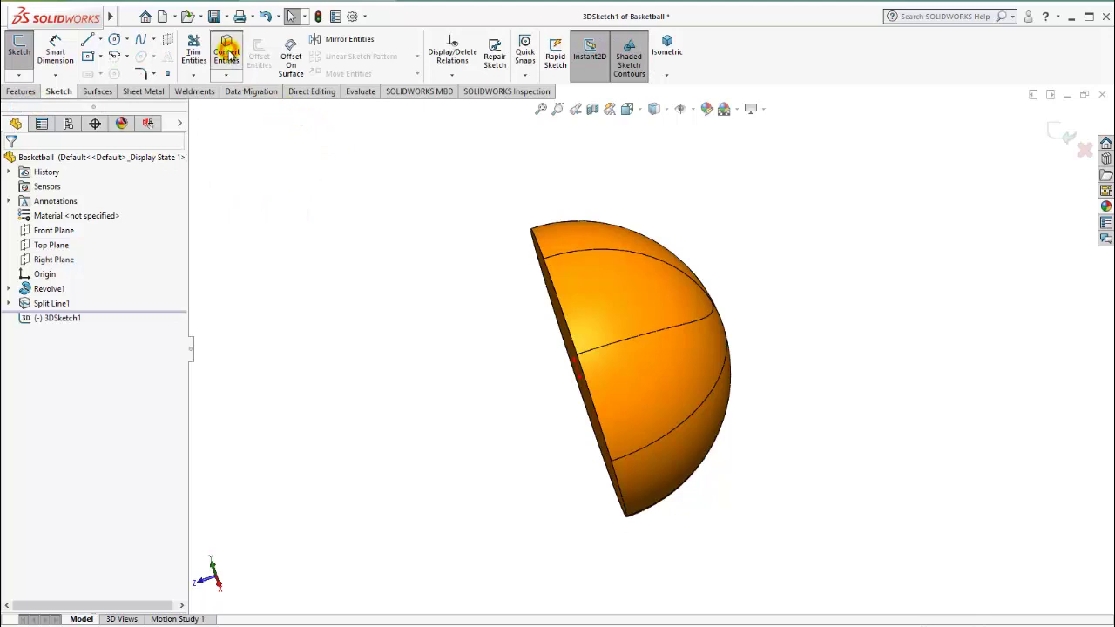
left_click(593, 249)
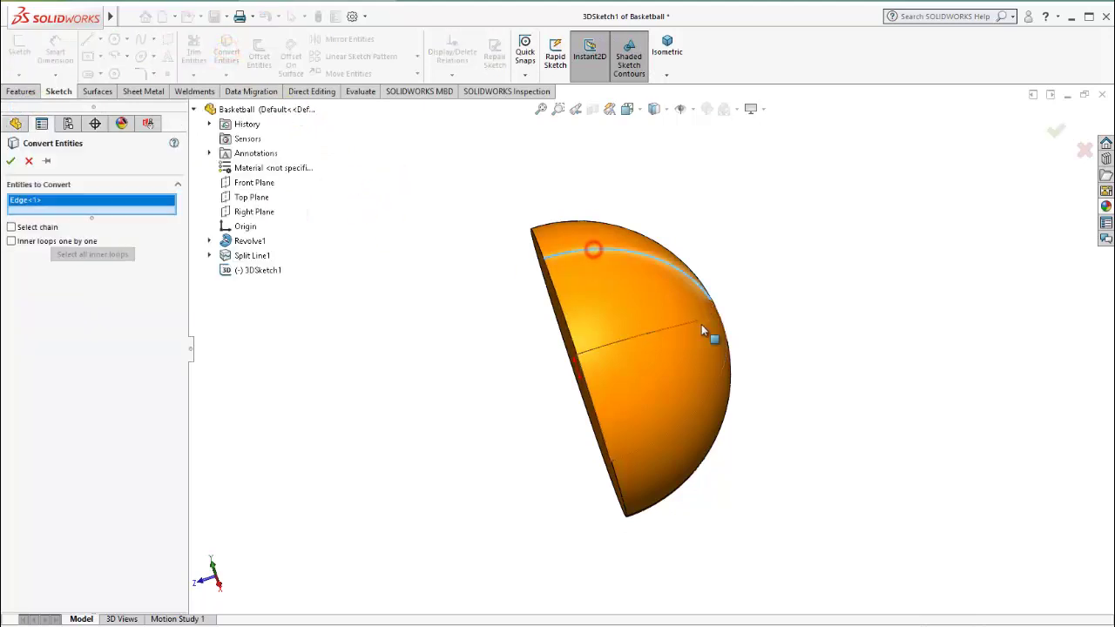
middle_click_drag(701, 324, 673, 355)
left_click(677, 318)
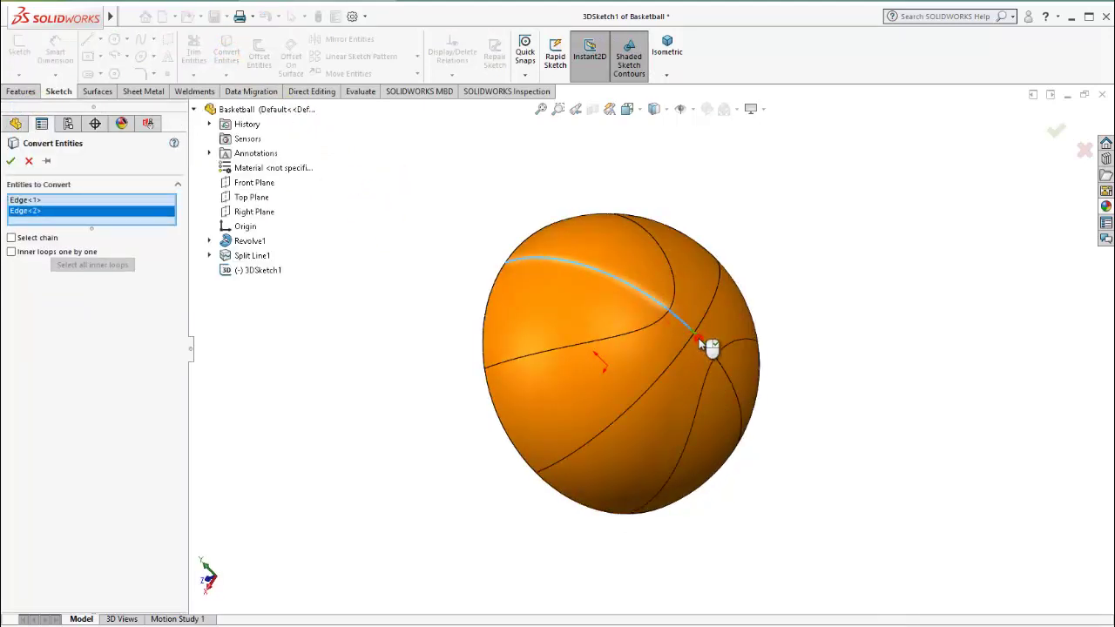
left_click(699, 339)
left_click(729, 381)
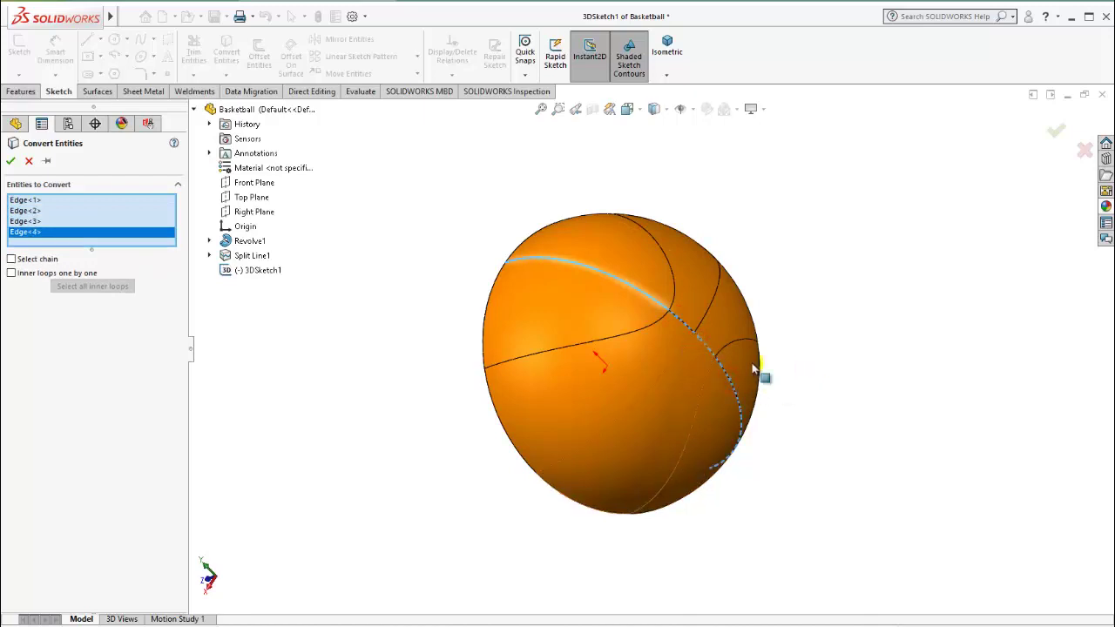
left_click(13, 162)
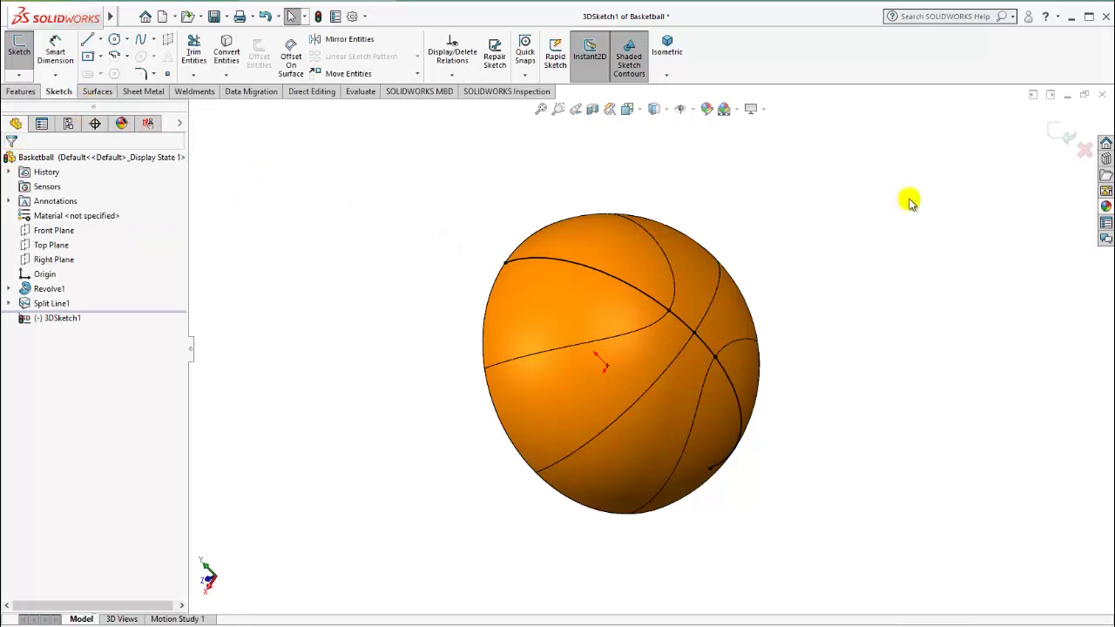
Step: Reopen 3DSketch1 and convert the top seam and further seam edges into it
left_click(1051, 135)
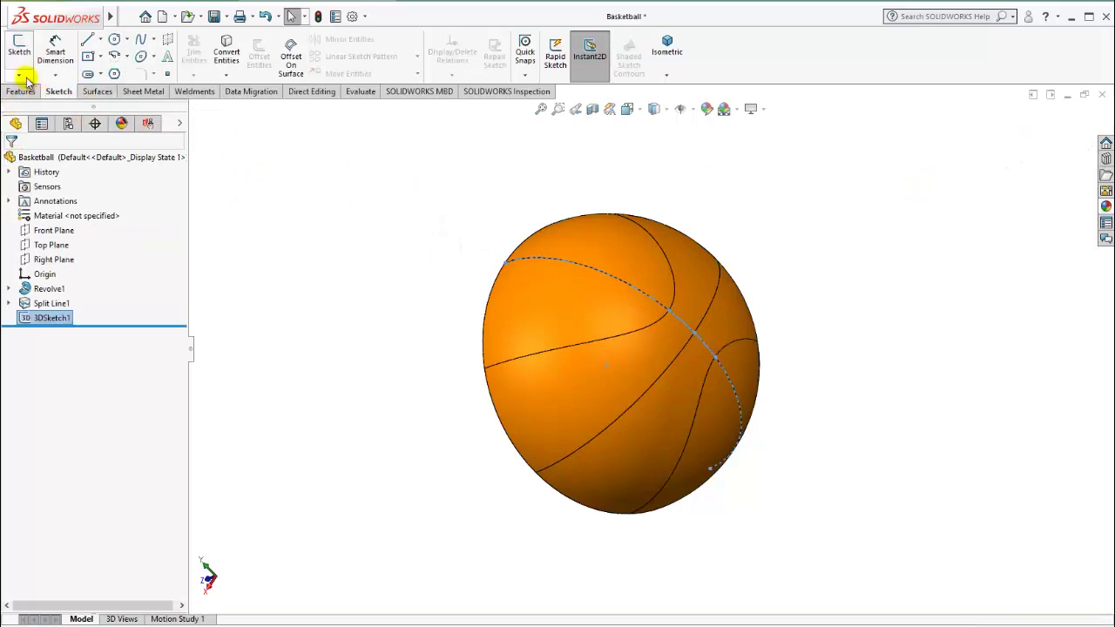
left_click(18, 75)
left_click(35, 108)
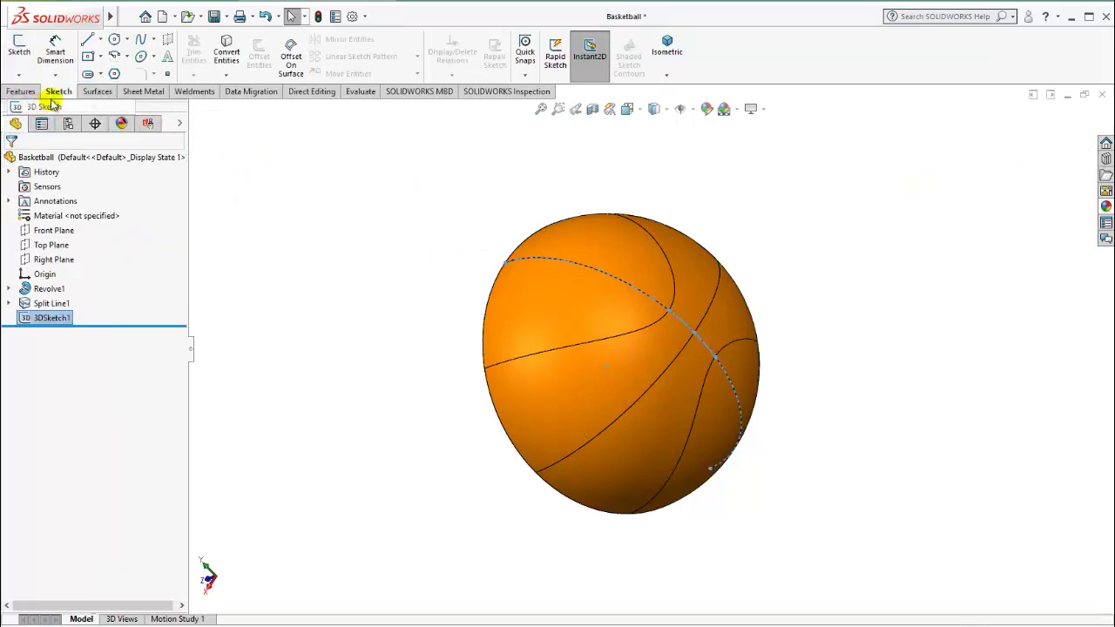
left_click(615, 337)
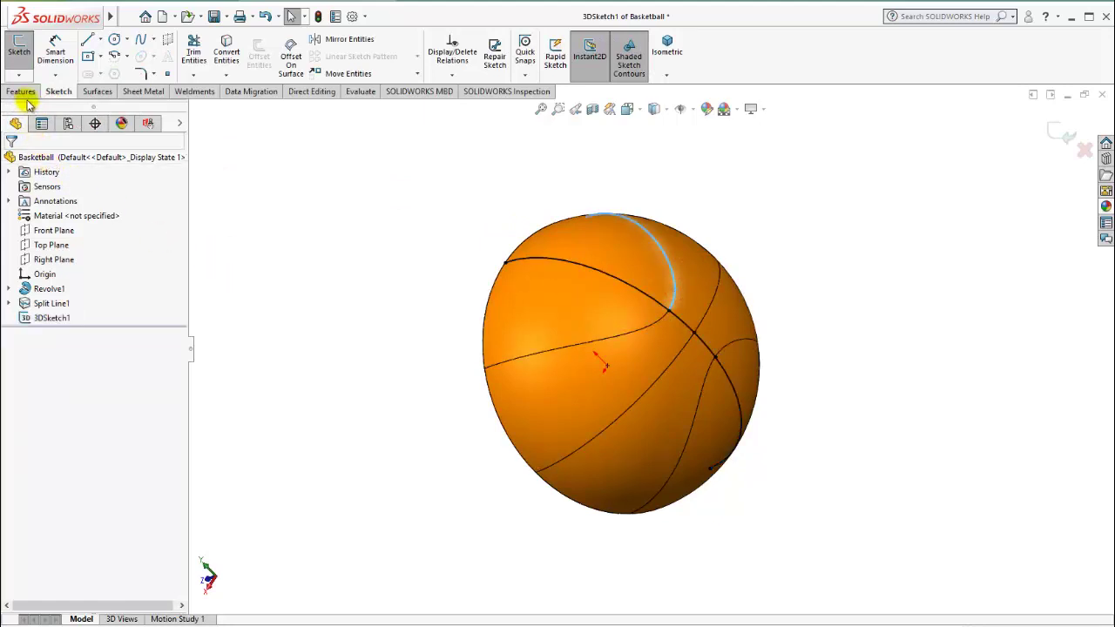
left_click(227, 56)
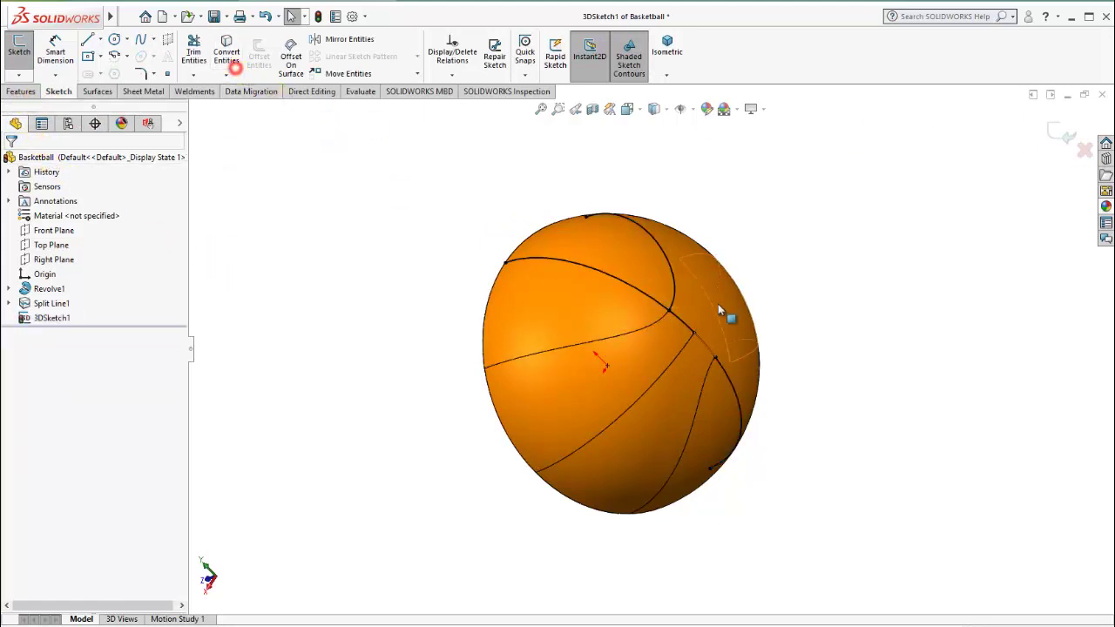
left_click(646, 324)
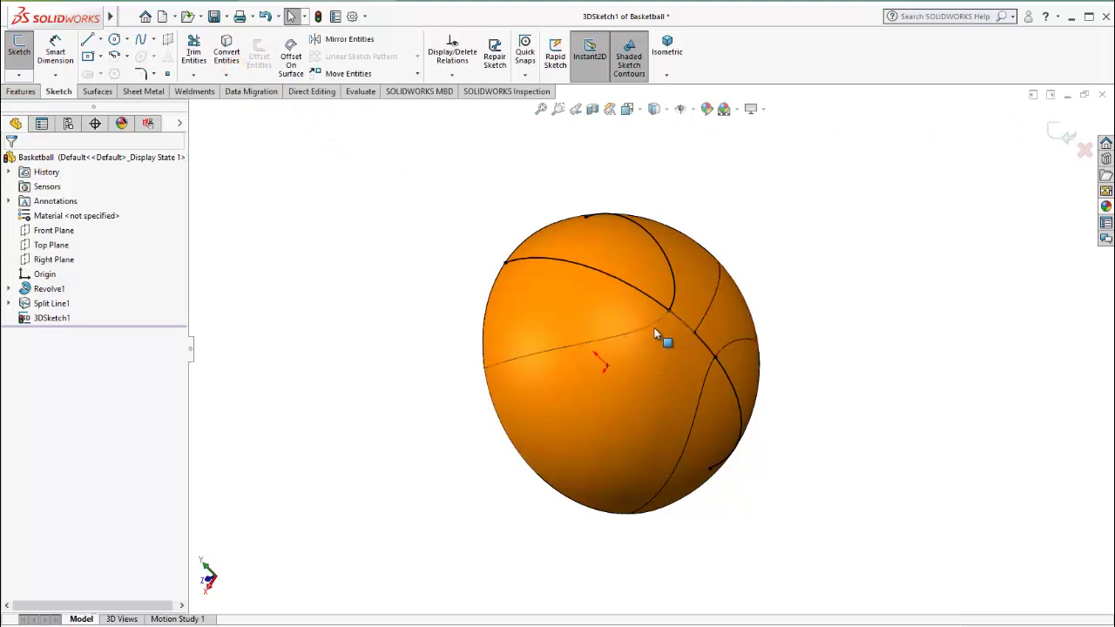
left_click(227, 59)
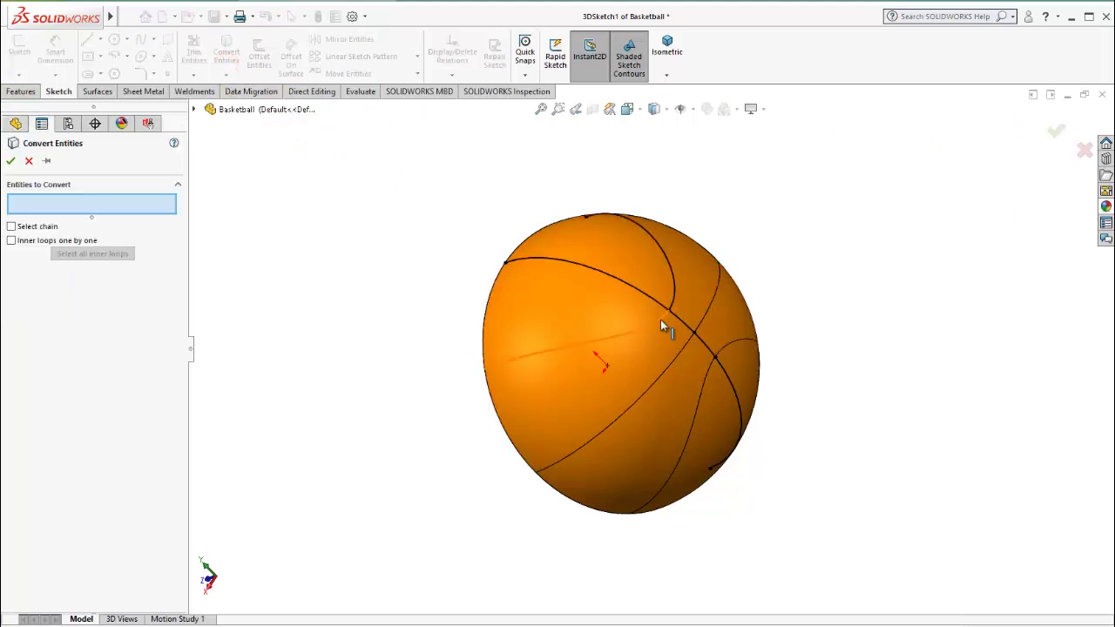
left_click(660, 320)
key("Return")
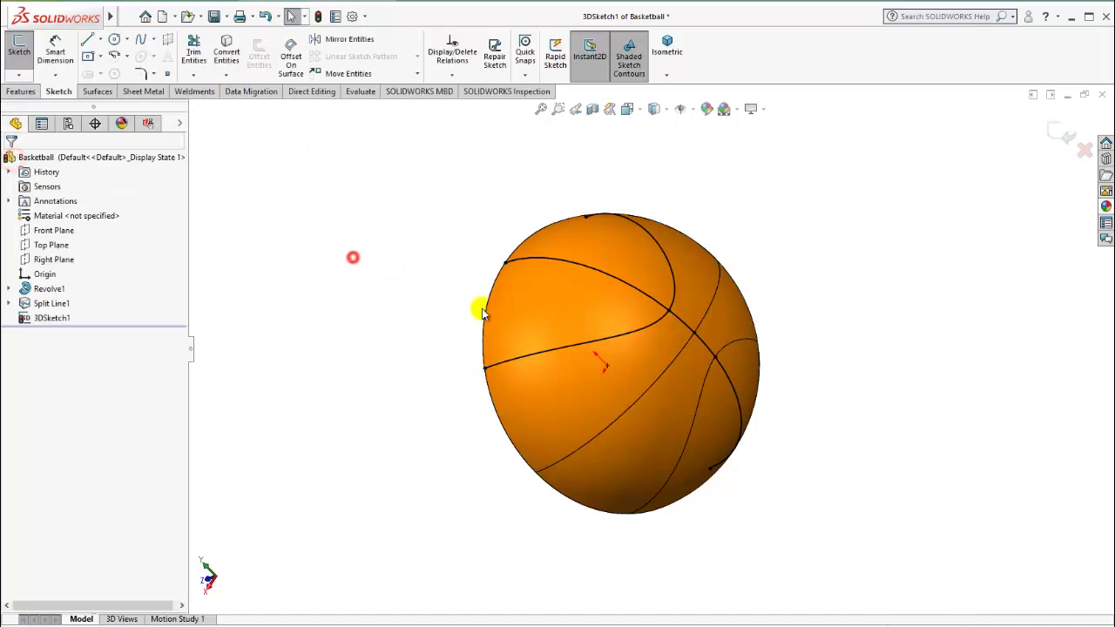
Step: Create 3DSketch2 holding converted copies of the diagonal seam edge and a second seam edge
left_click(1064, 139)
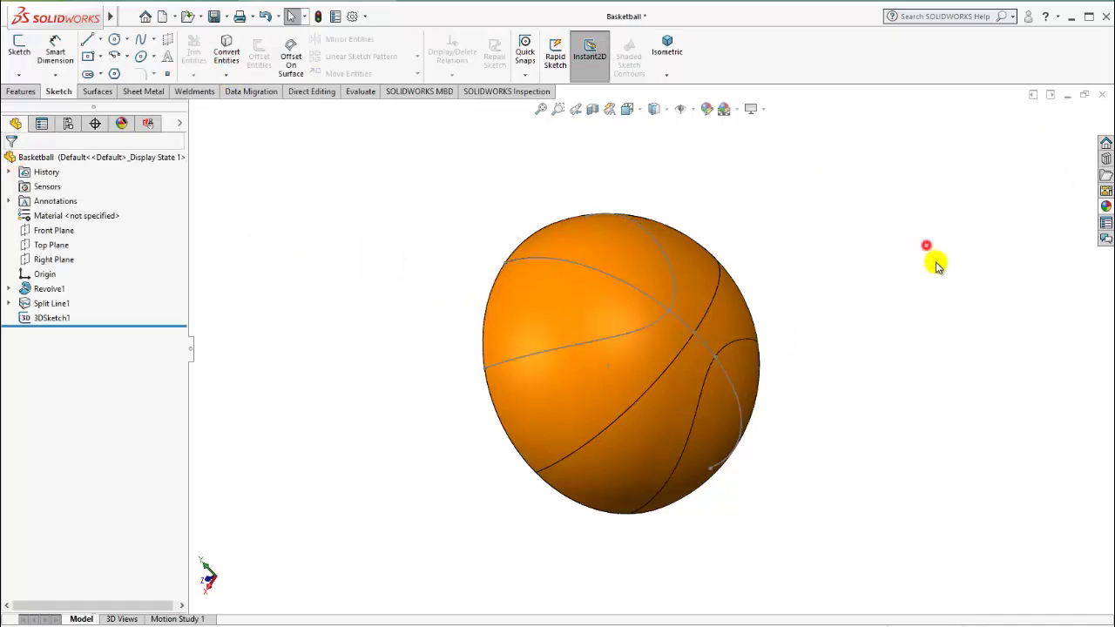
left_click(18, 78)
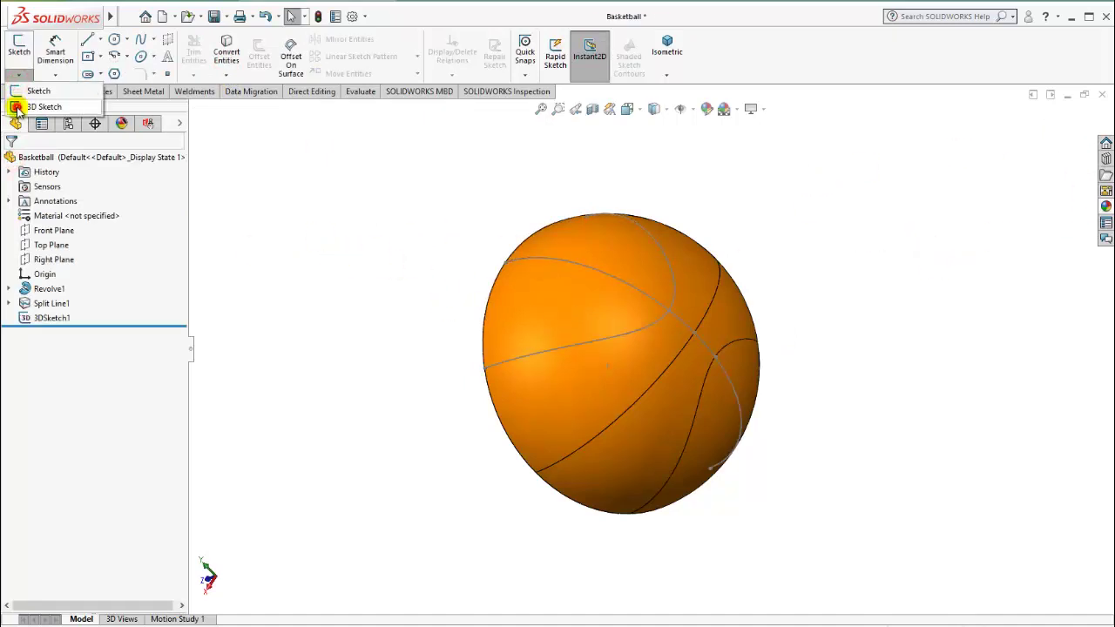
left_click(44, 106)
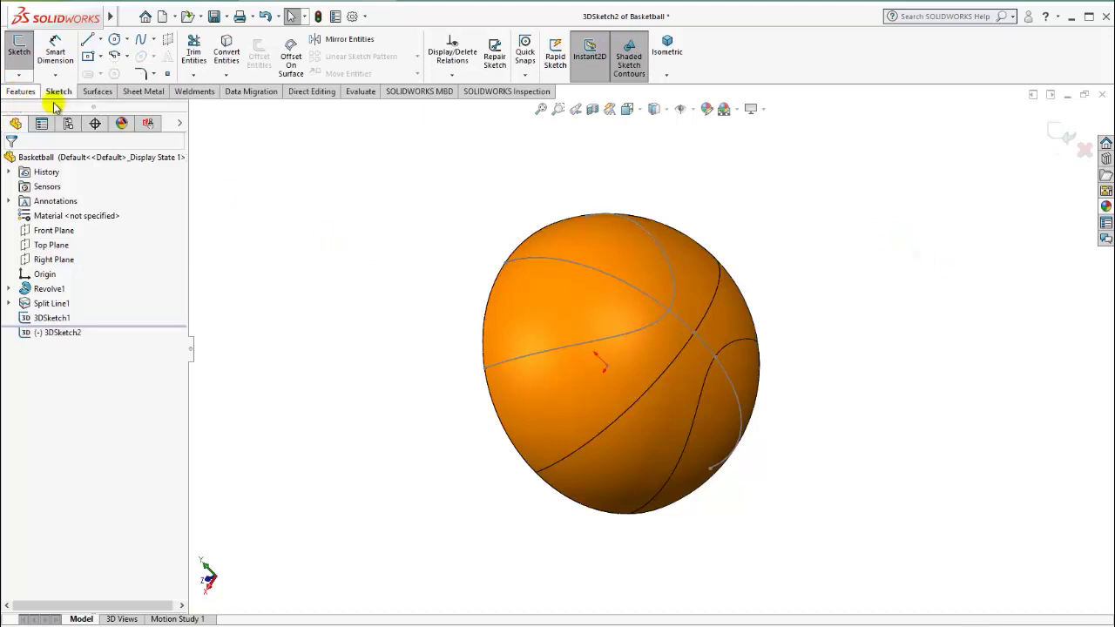
left_click(228, 55)
left_click(680, 355)
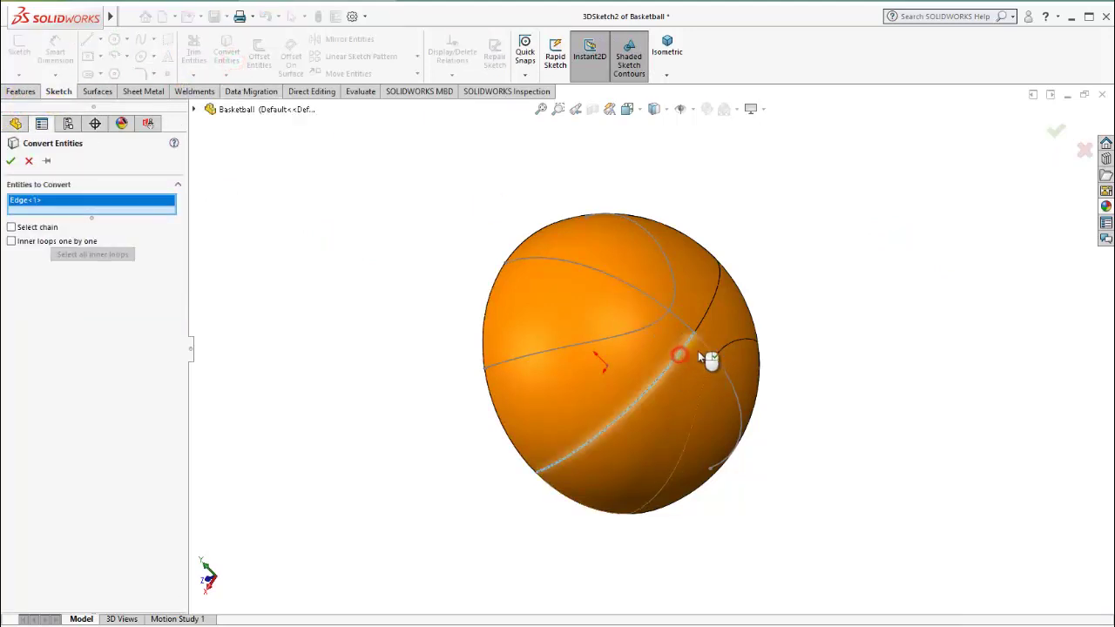
left_click(710, 316)
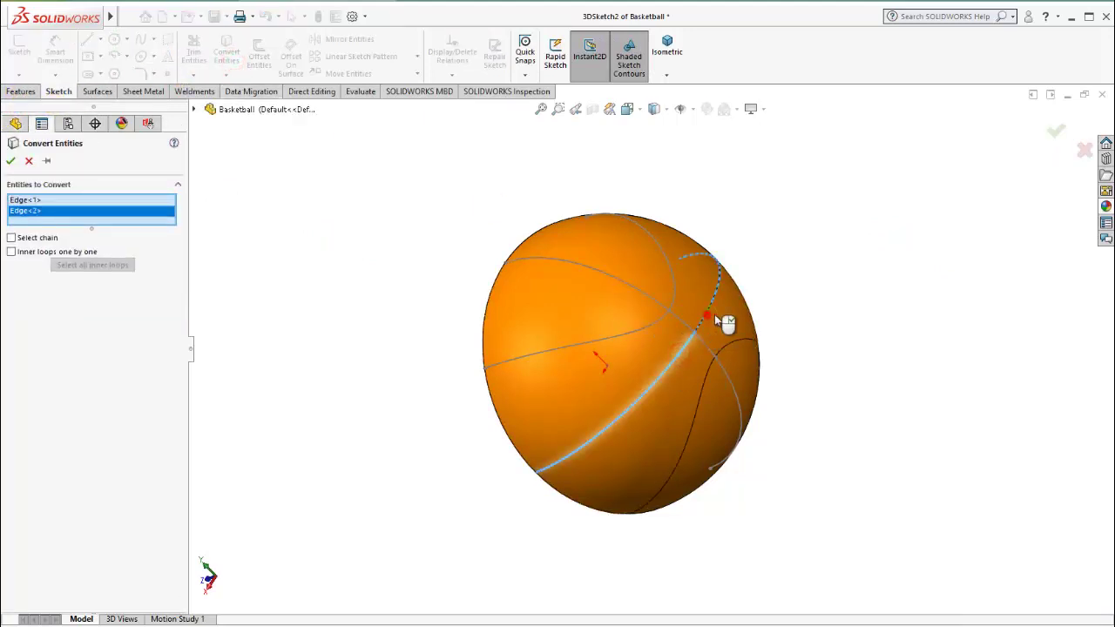
left_click(11, 161)
left_click(319, 236)
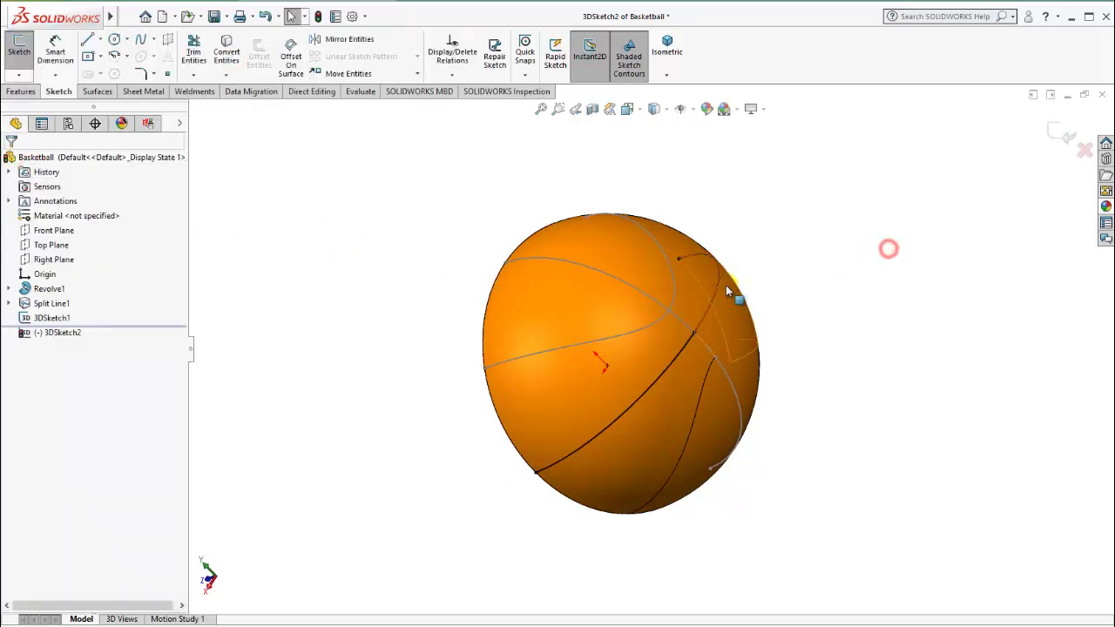
Step: Create 3DSketch3 with converted copies of the lower curved seam edge and its neighbouring arc
left_click(1062, 132)
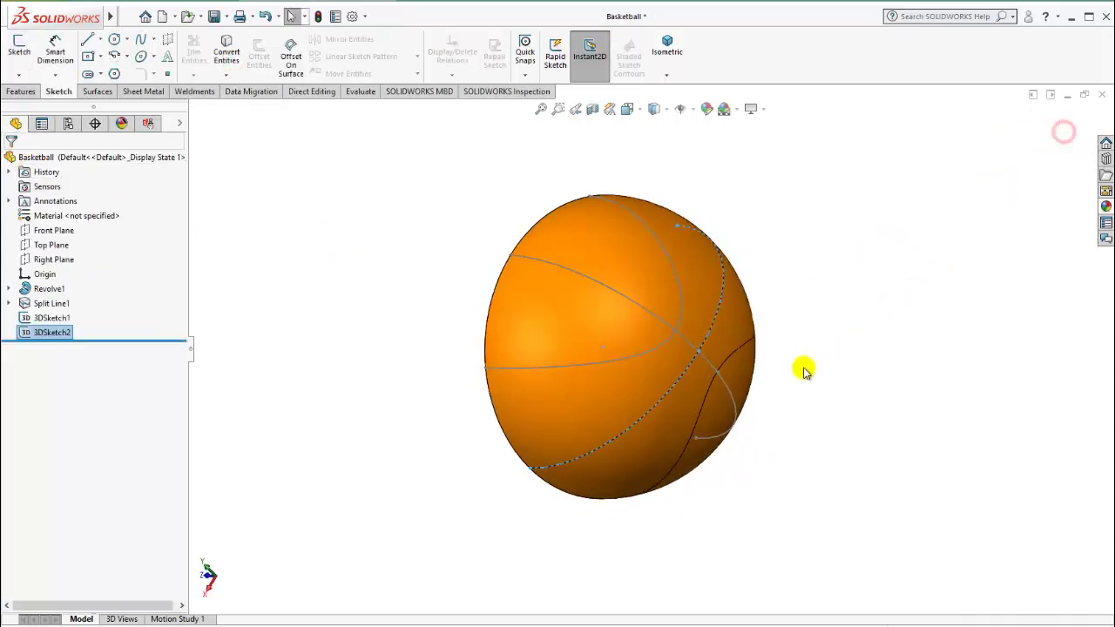
left_click(858, 296)
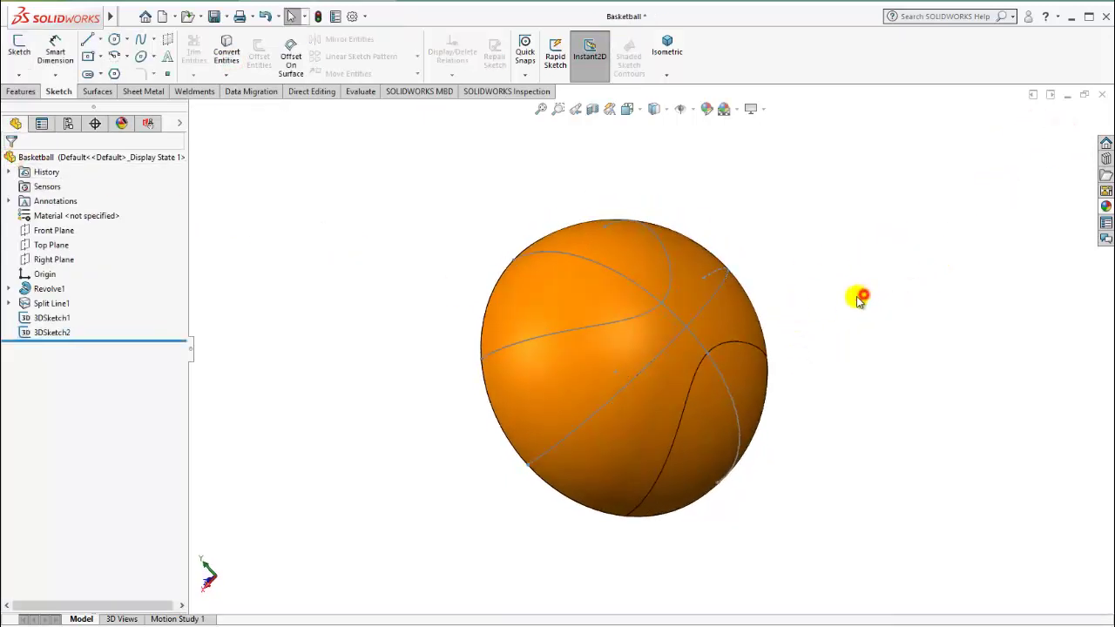
left_click(21, 77)
left_click(32, 105)
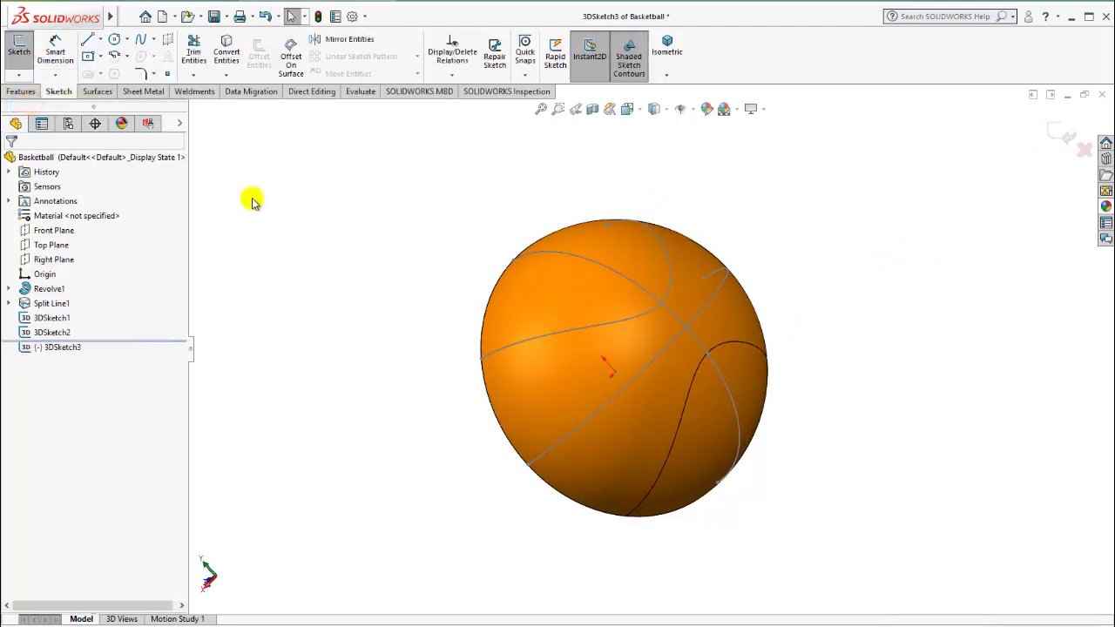
left_click(234, 57)
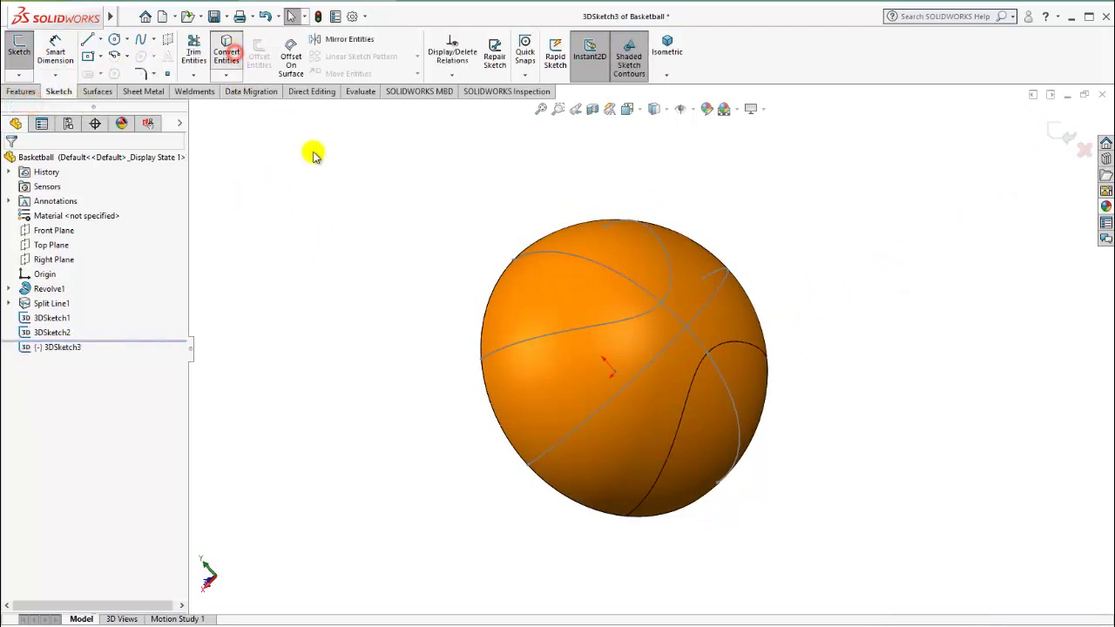
left_click(686, 406)
left_click(729, 346)
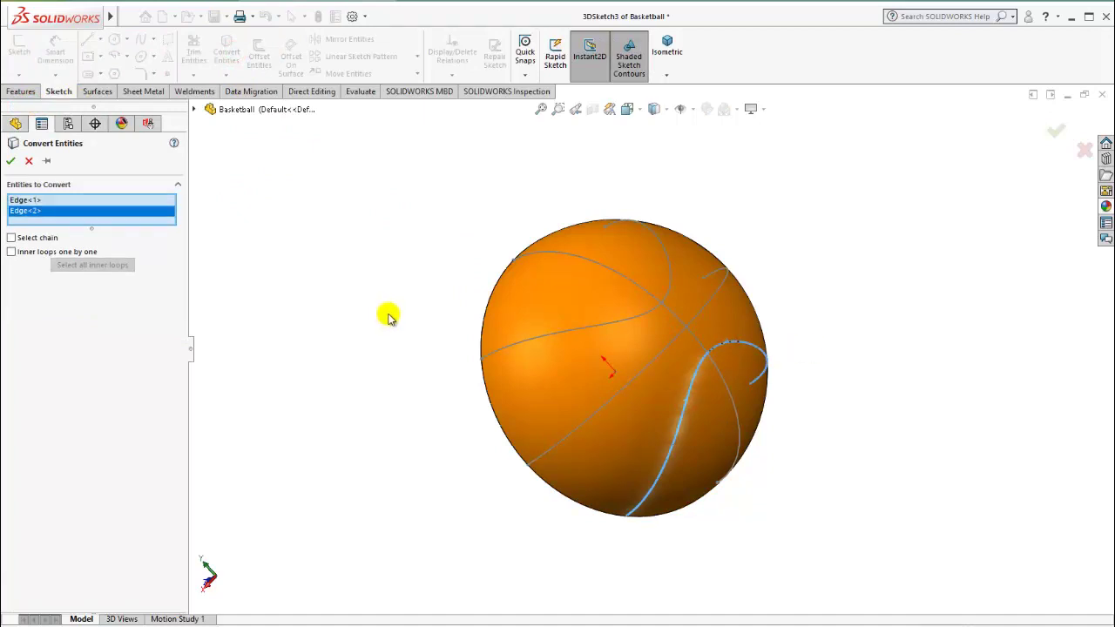
left_click(11, 162)
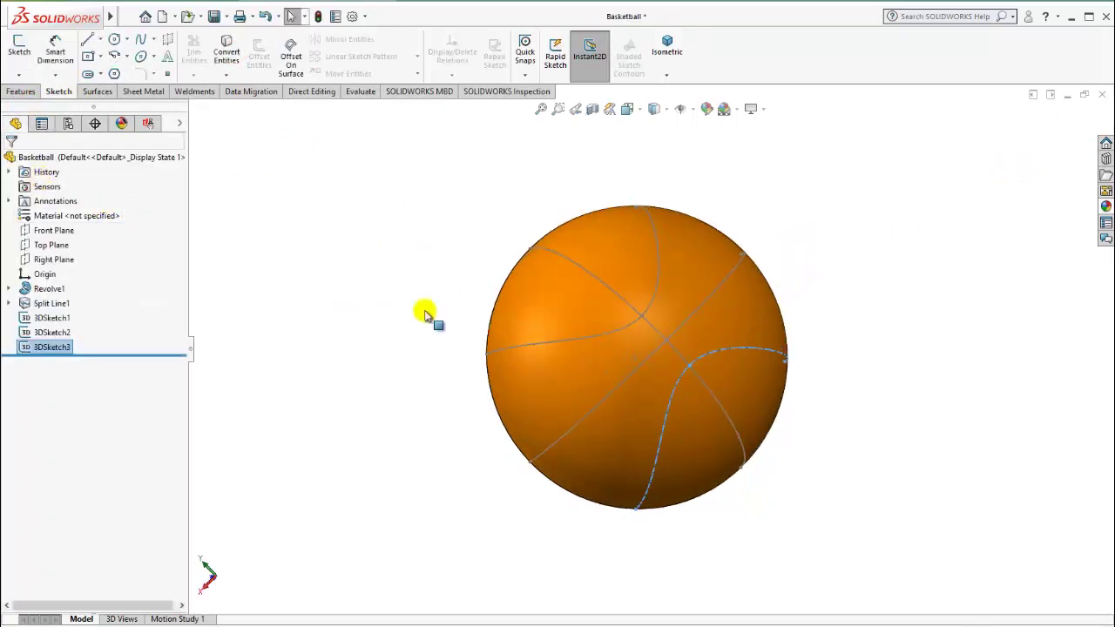
Step: Highlight 3DSketch1, 3DSketch2 and 3DSketch3 and expand Split Line1 to review their curves
left_click(49, 319)
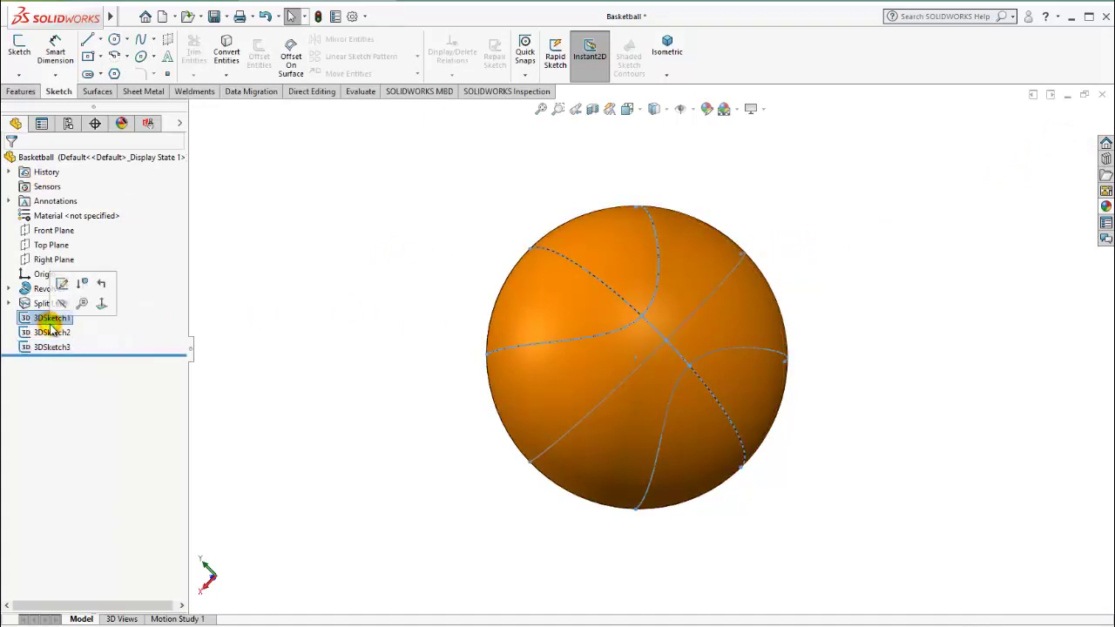
left_click(54, 333)
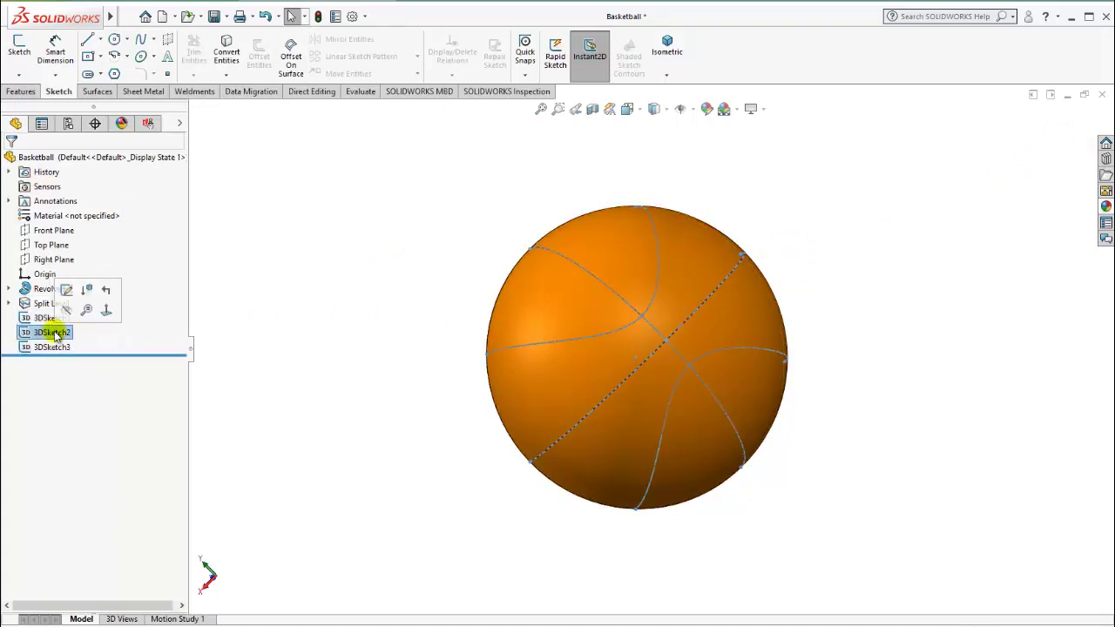
left_click(52, 346)
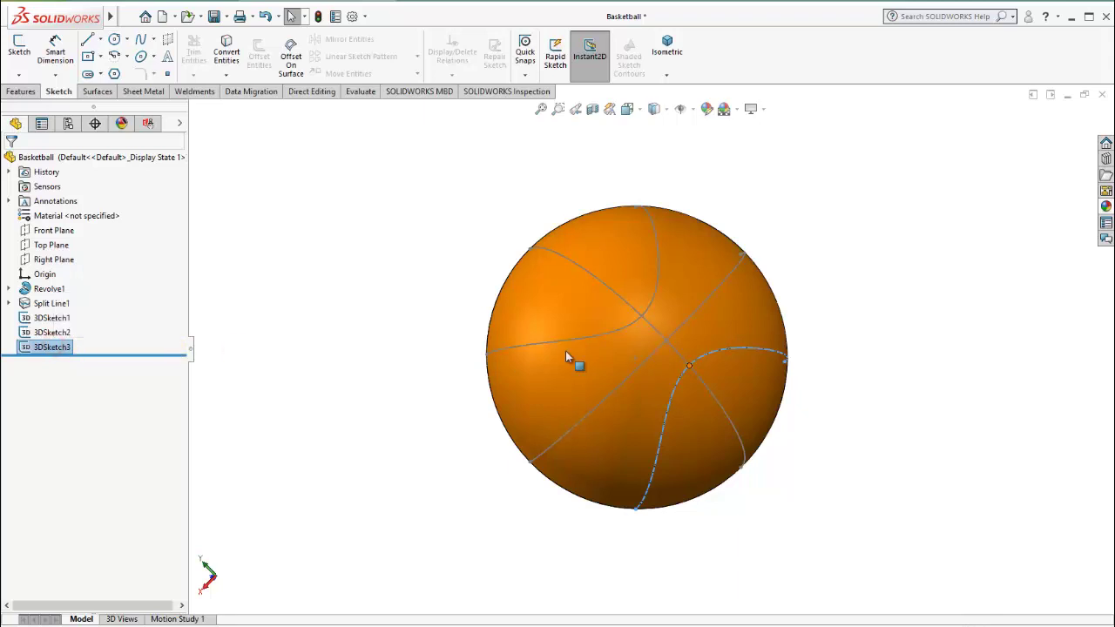
left_click(9, 303)
left_click(54, 318)
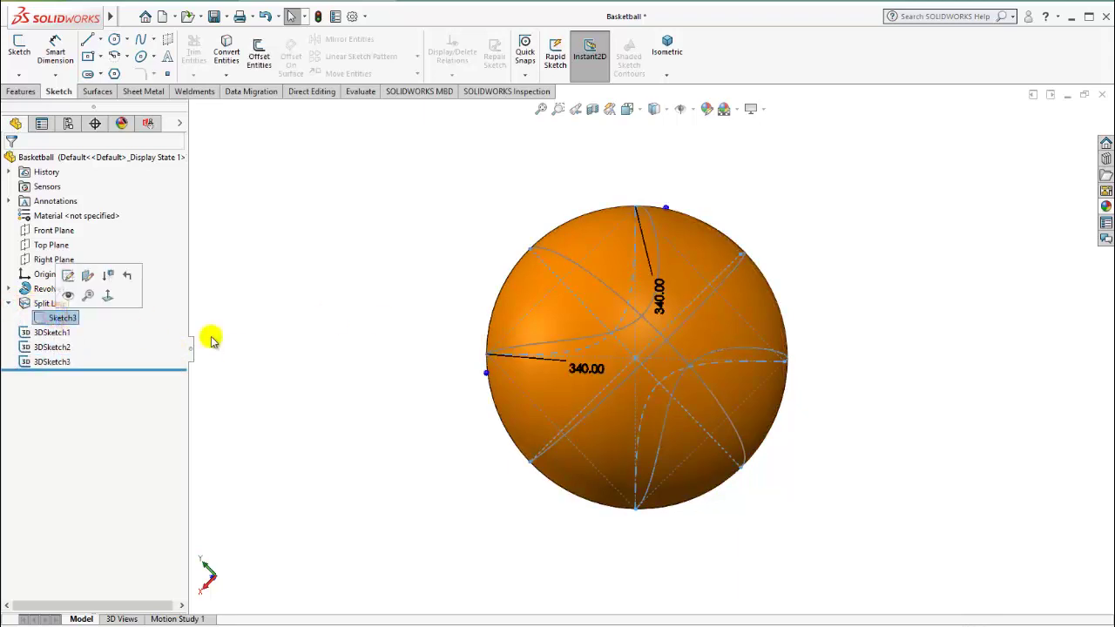
left_click(336, 339)
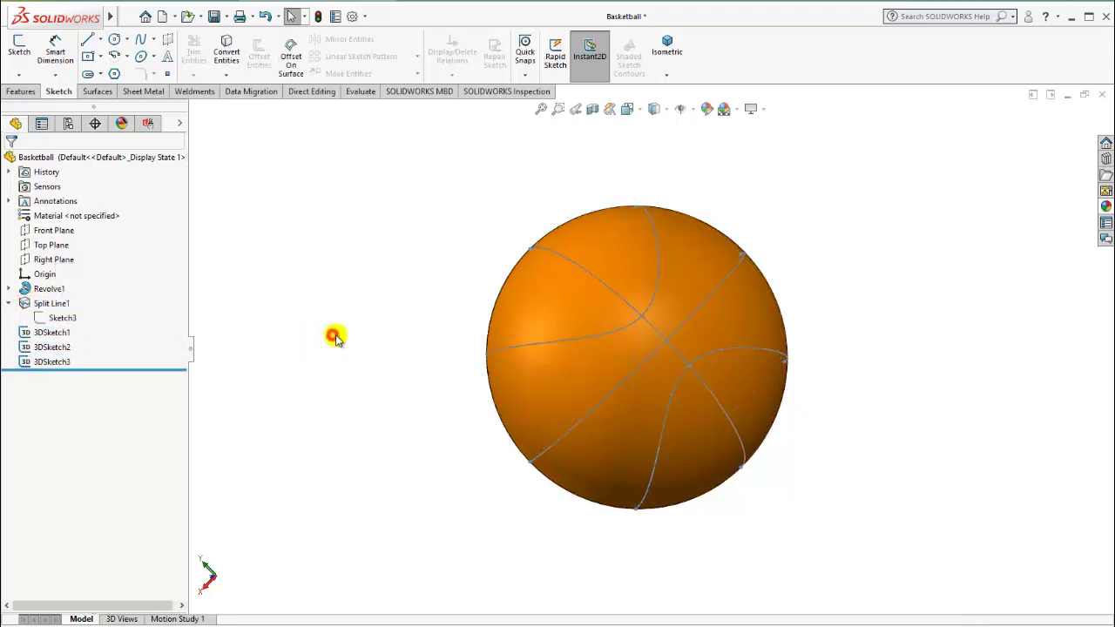
Step: Reopen 3DSketch1 for editing via its right-click Edit Sketch option
left_click(54, 332)
middle_click_drag(513, 366, 532, 378)
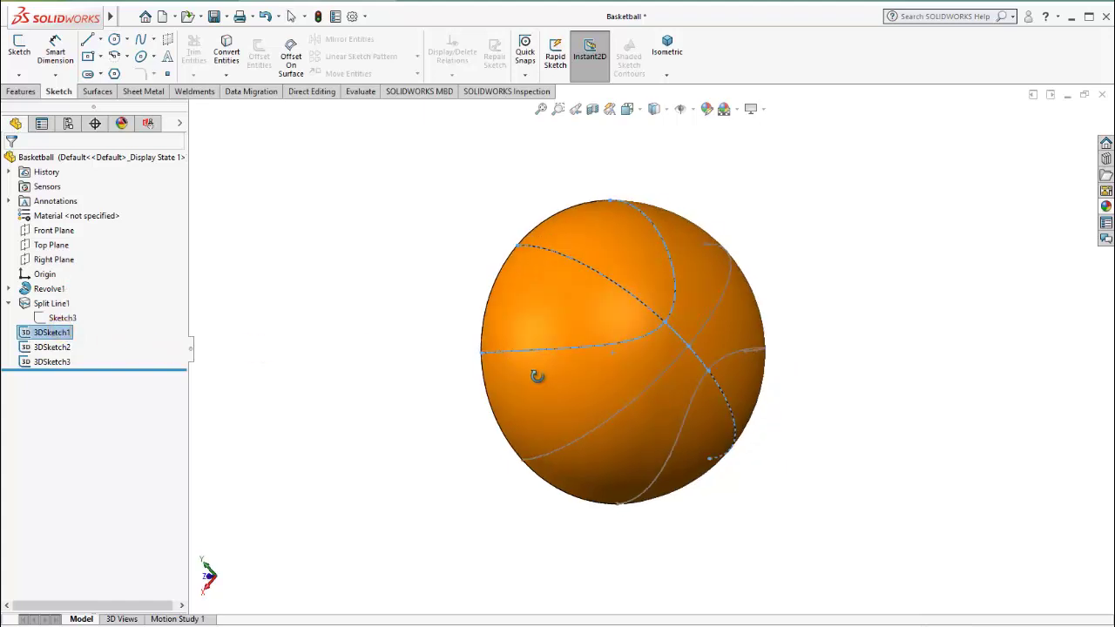
right_click(64, 337)
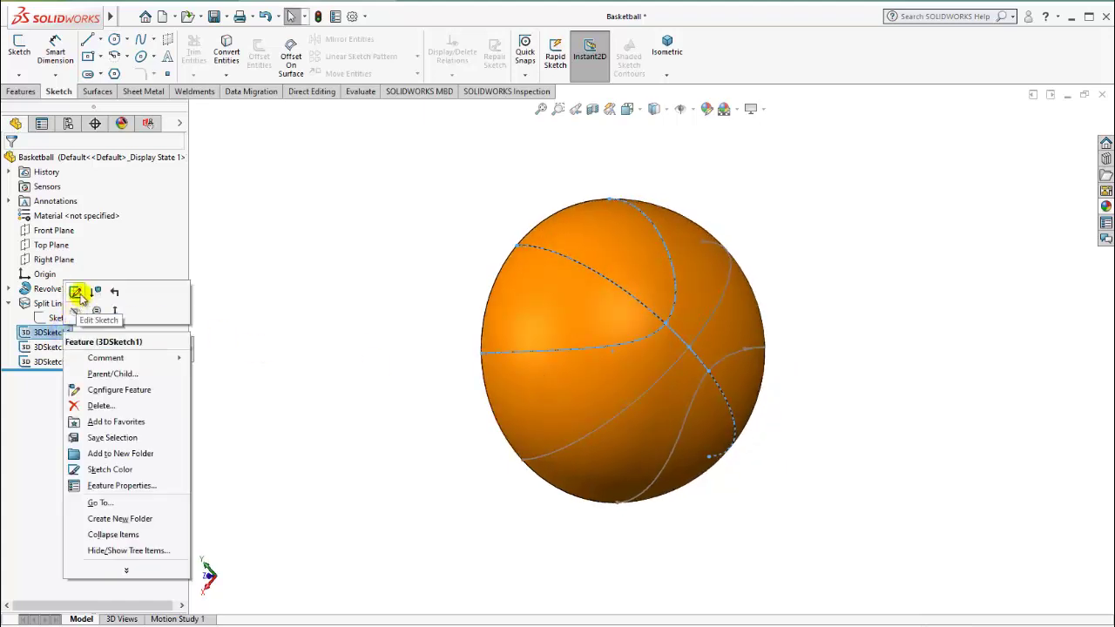
left_click(79, 294)
left_click(347, 307)
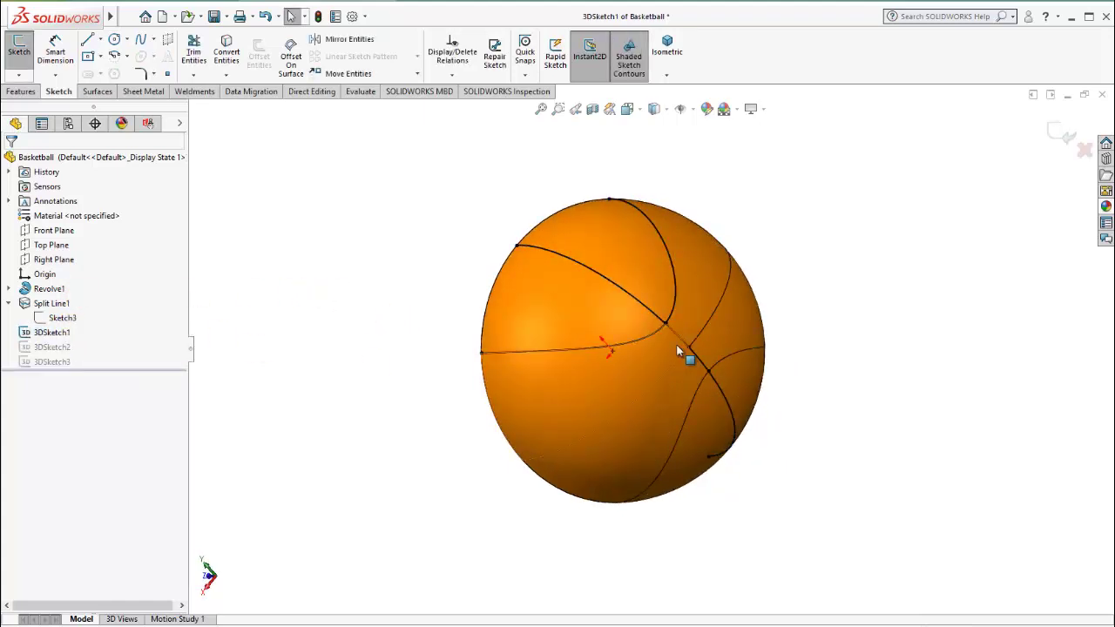
left_click(785, 435)
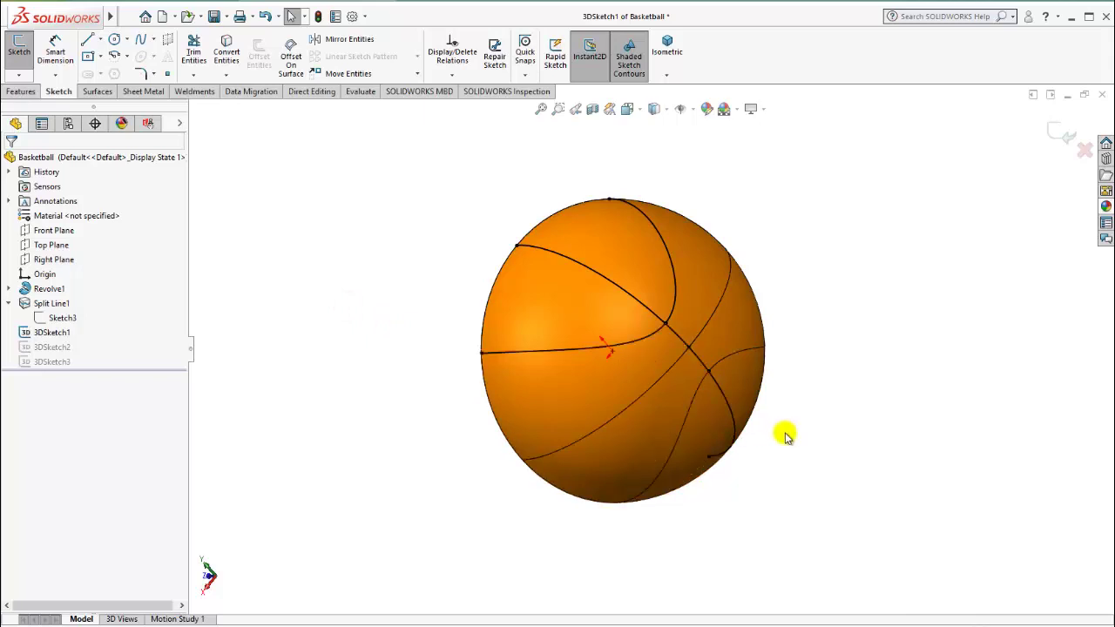
double_click(687, 357)
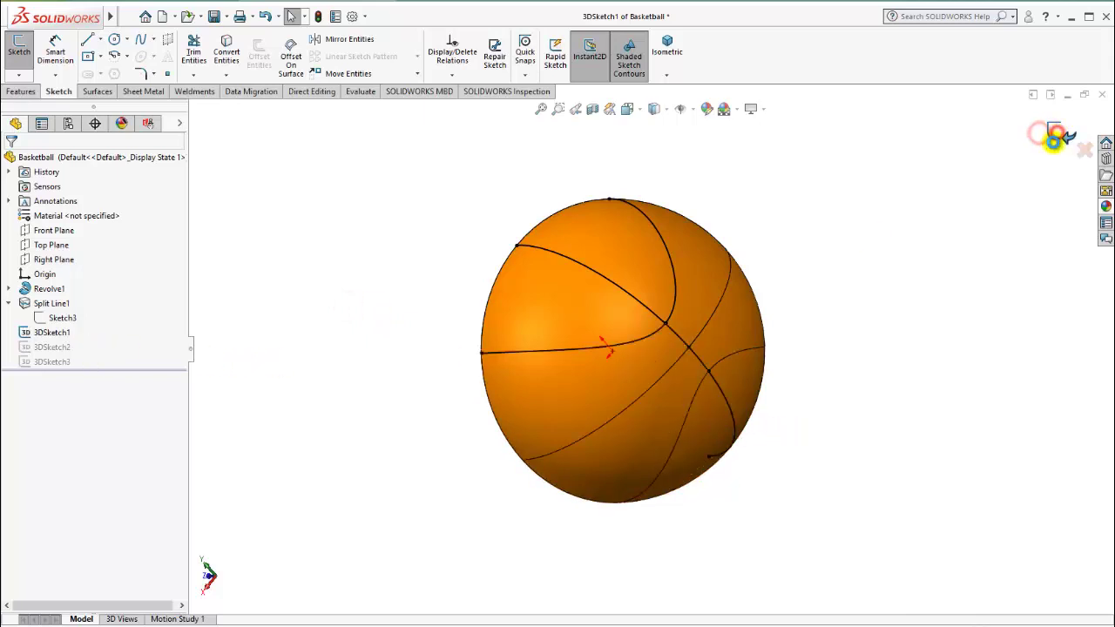
left_click(1053, 136)
left_click(52, 346)
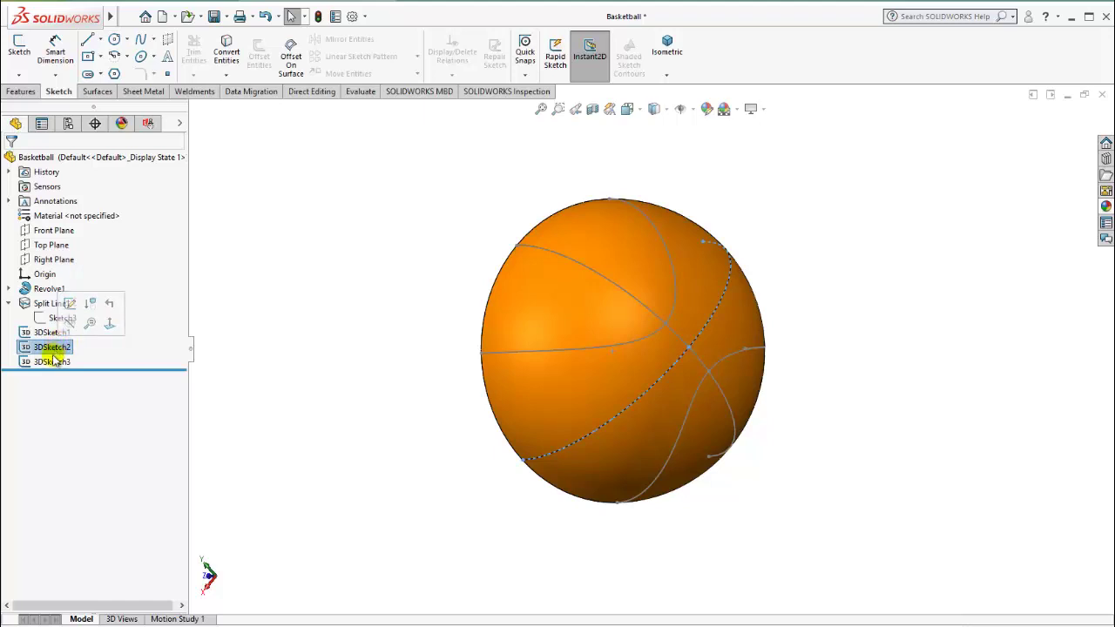
left_click(52, 362)
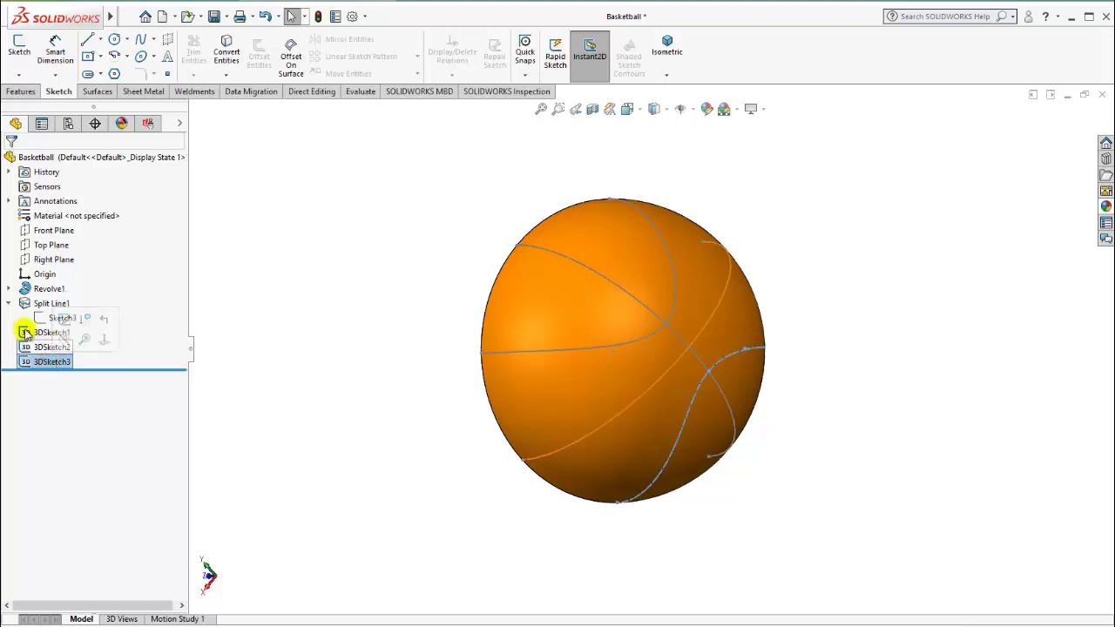
left_click(43, 332)
left_click(50, 298)
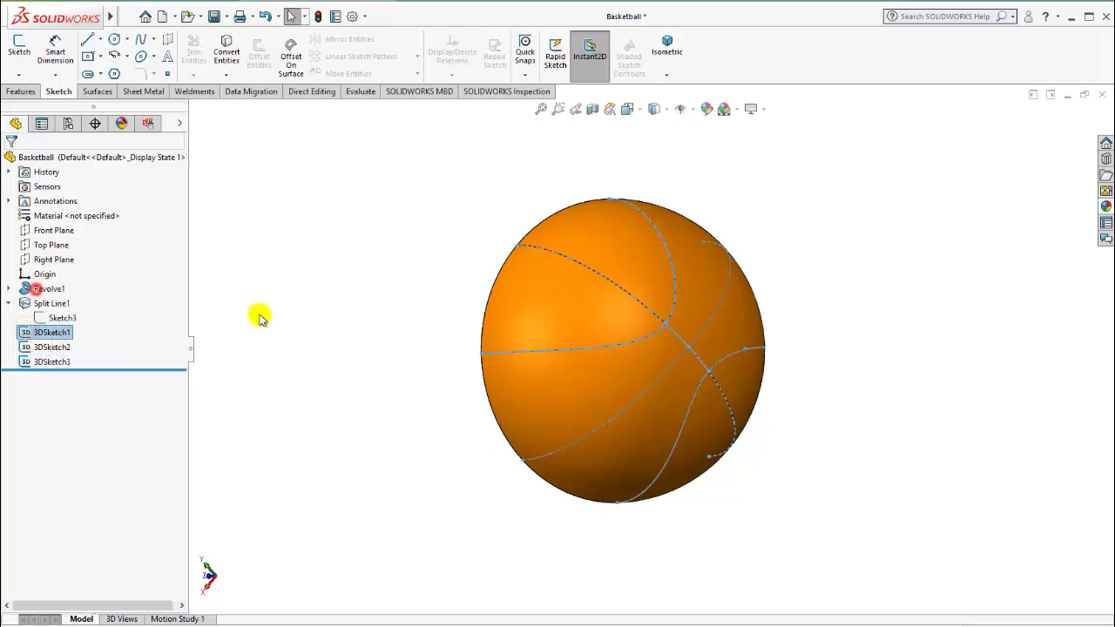
left_click(569, 348)
key("Delete")
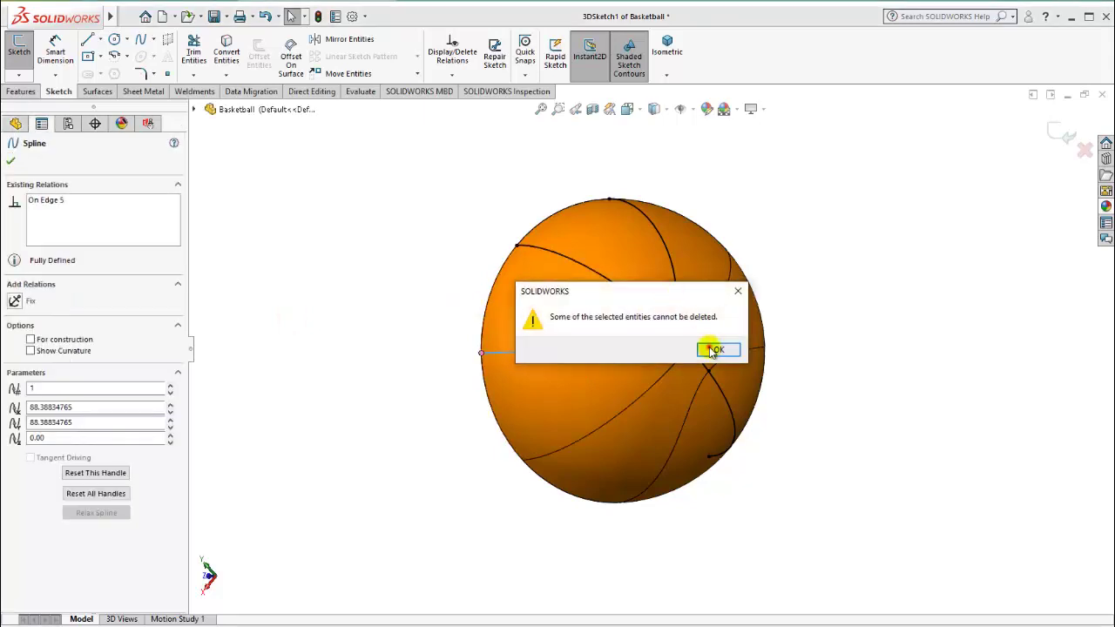
left_click(711, 349)
left_click(679, 288)
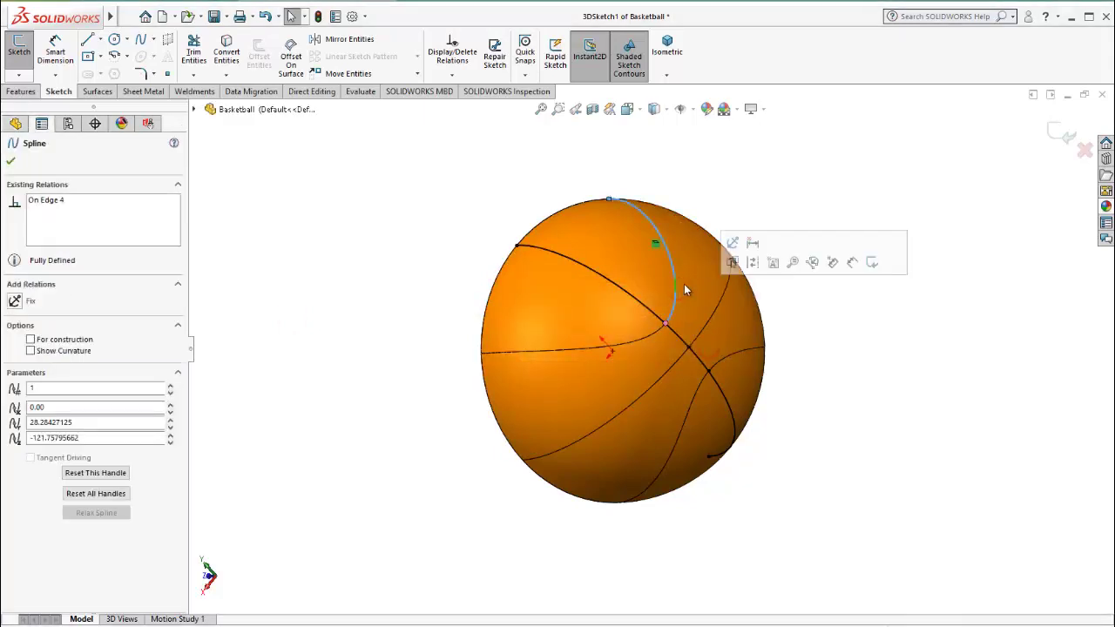
key("Delete")
left_click(716, 348)
left_click(932, 316)
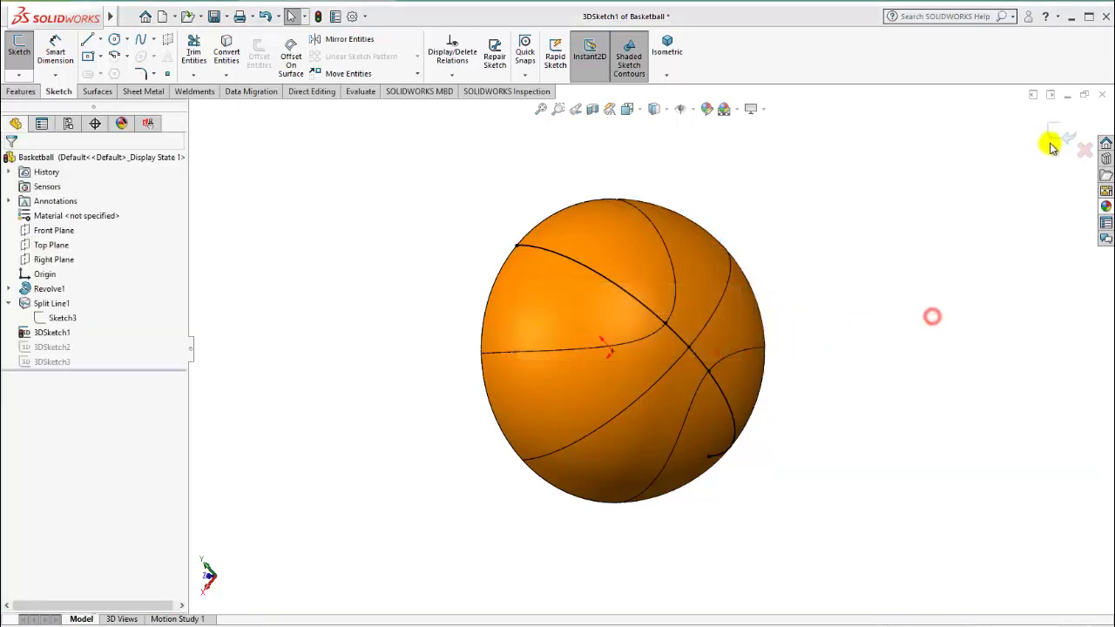
left_click(1067, 140)
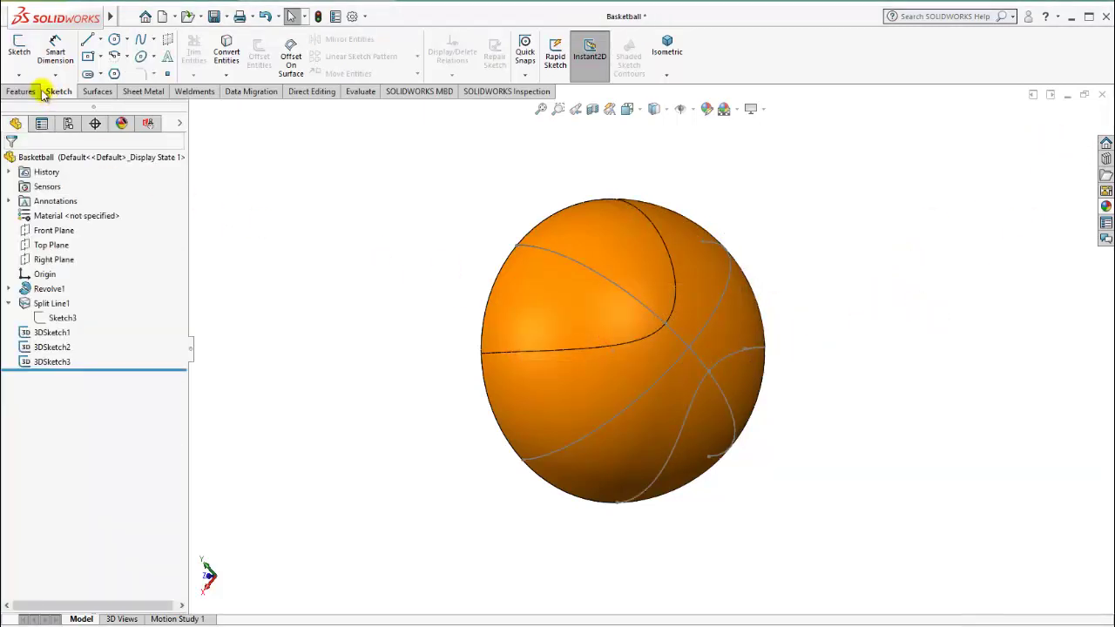
Step: Create 3DSketch4 with converted copies of the horizontal seam and the adjoining curved seam edge
left_click(19, 76)
left_click(30, 104)
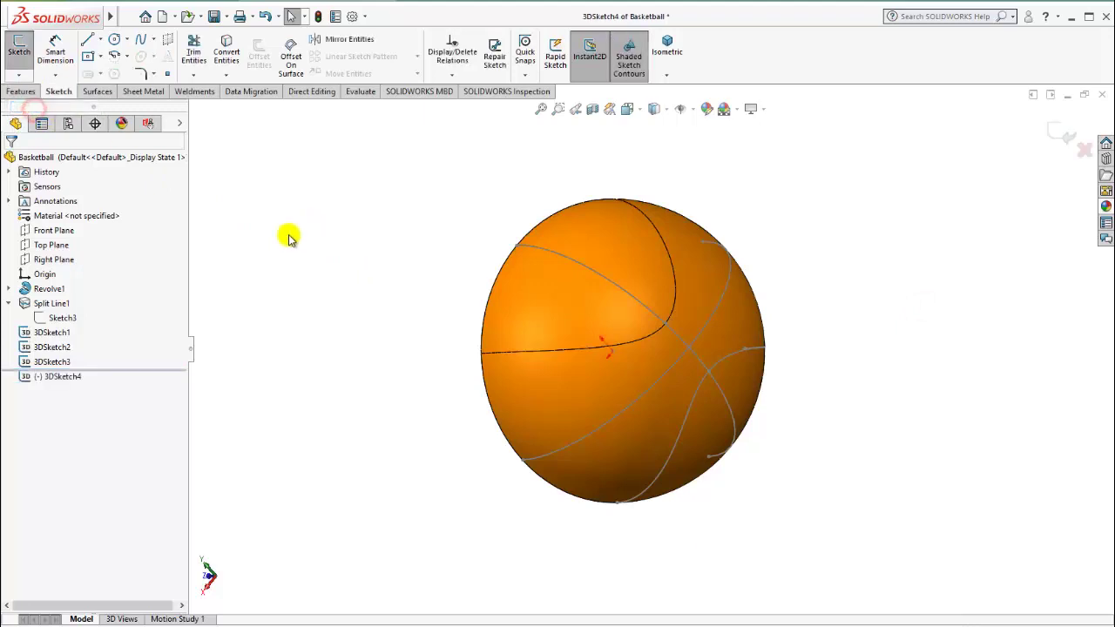
left_click(225, 51)
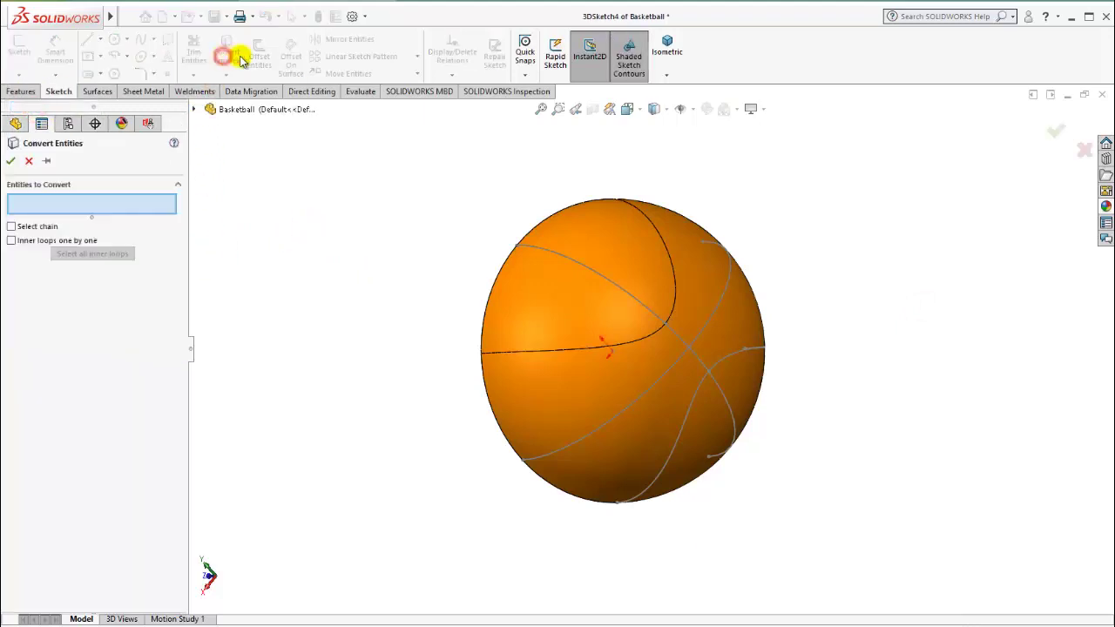
left_click(629, 341)
left_click(673, 278)
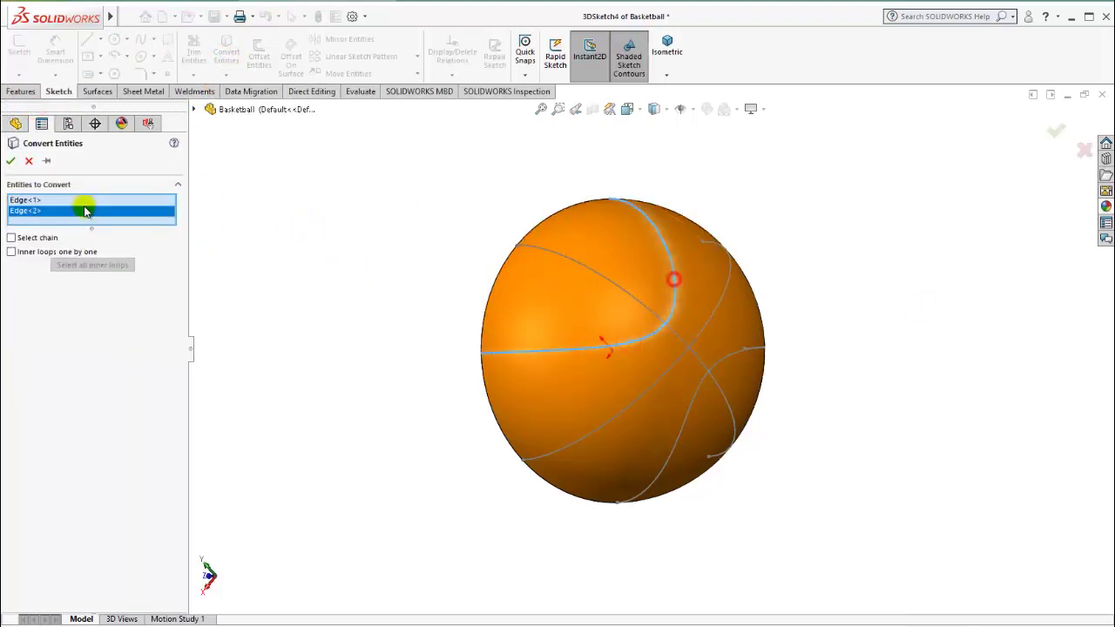
left_click(10, 162)
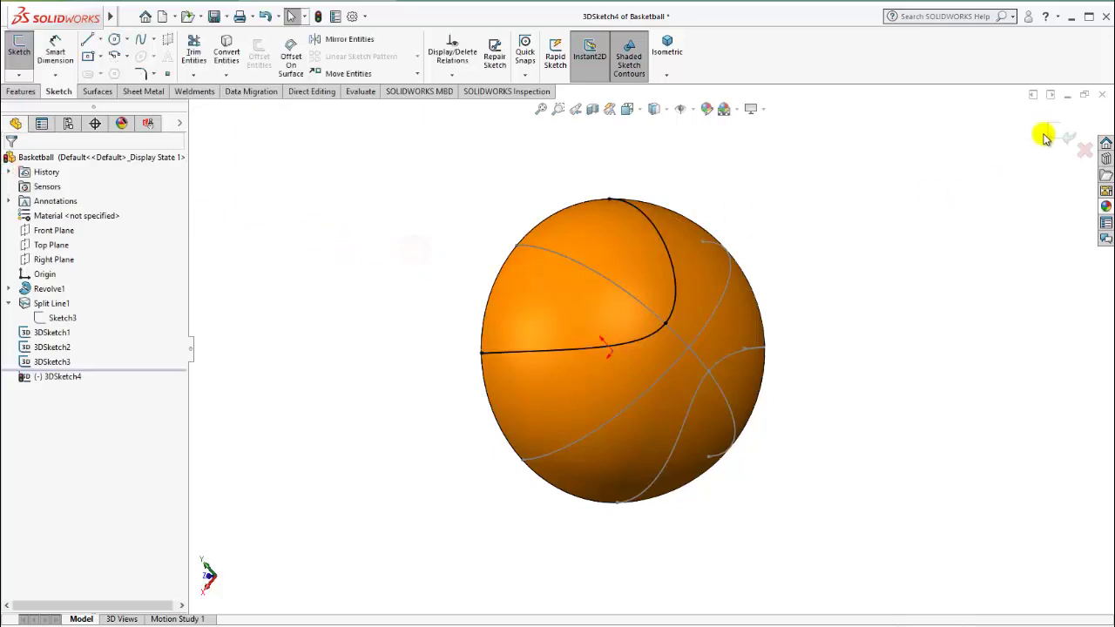
Step: Close 3DSketch4, orbit the ball, and bring up the Features tools for a swept cut
left_click(55, 376)
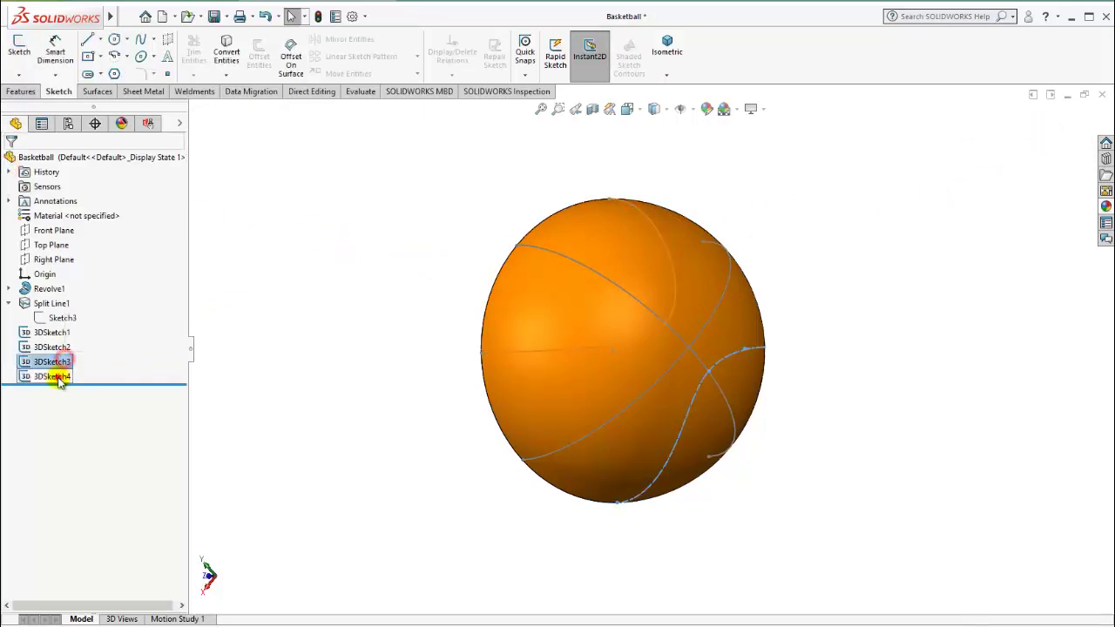
left_click(320, 378)
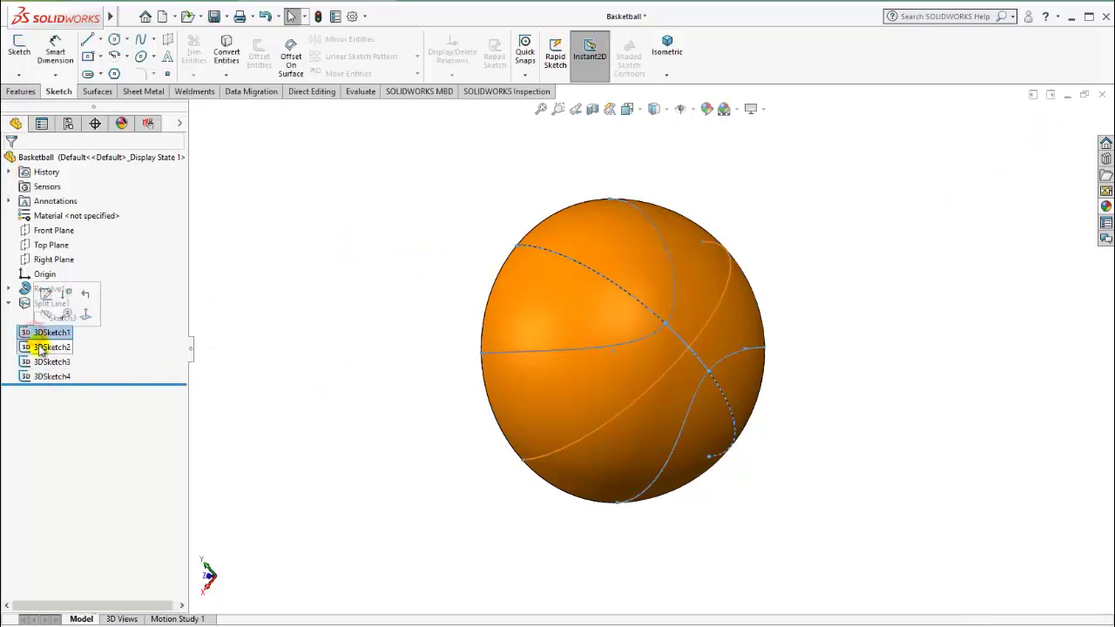
mouse_move(598, 442)
middle_mouse_down()
mouse_move(700, 393)
mouse_move(764, 413)
mouse_move(769, 427)
mouse_move(744, 433)
middle_mouse_up()
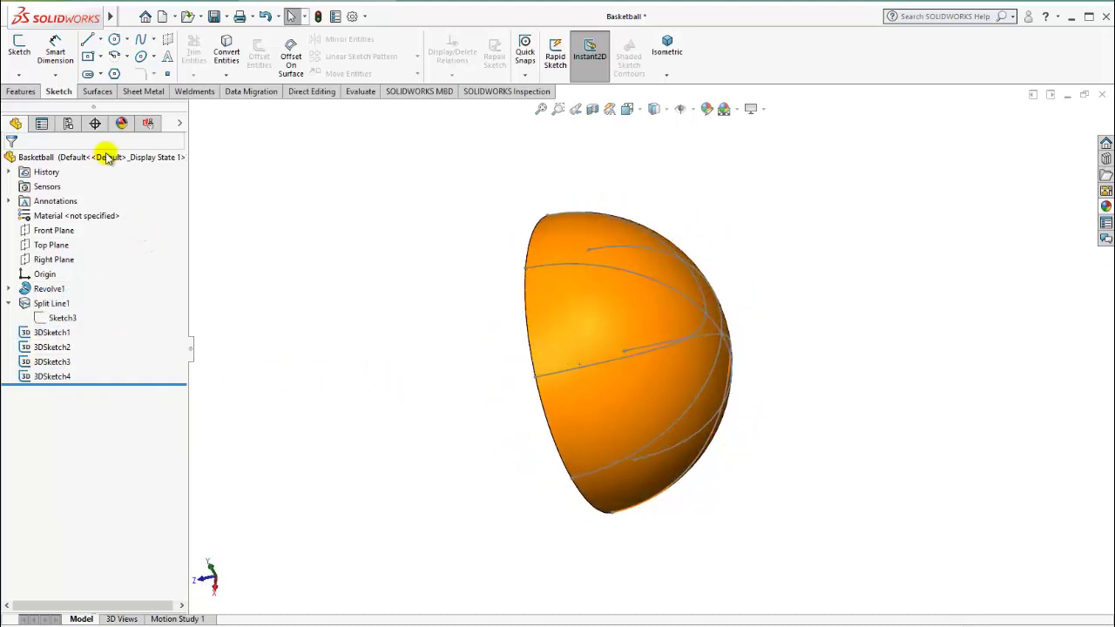
left_click(33, 92)
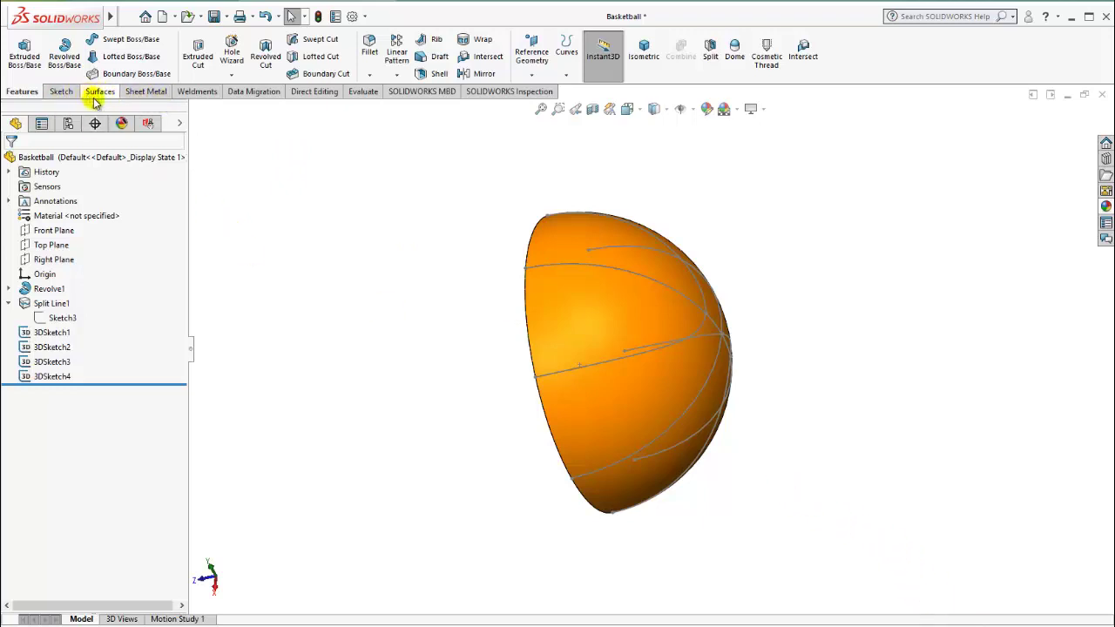
Step: Sweep-cut a 3 mm circular-profile groove along 3DSketch1 as Cut-Sweep1
left_click(314, 39)
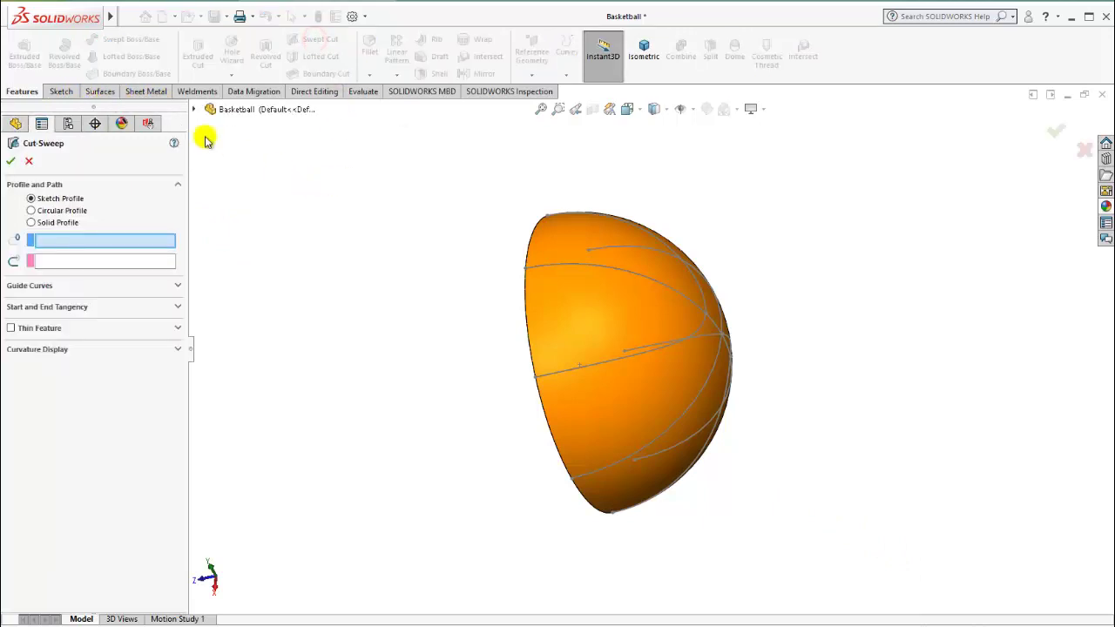
left_click(32, 211)
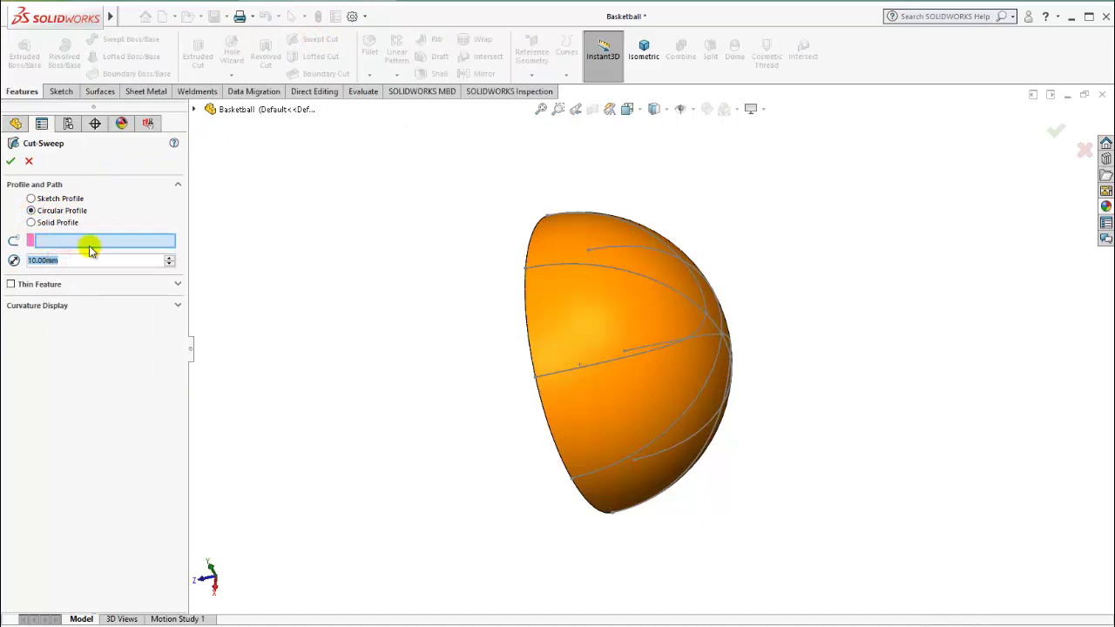
type("3")
left_click(316, 249)
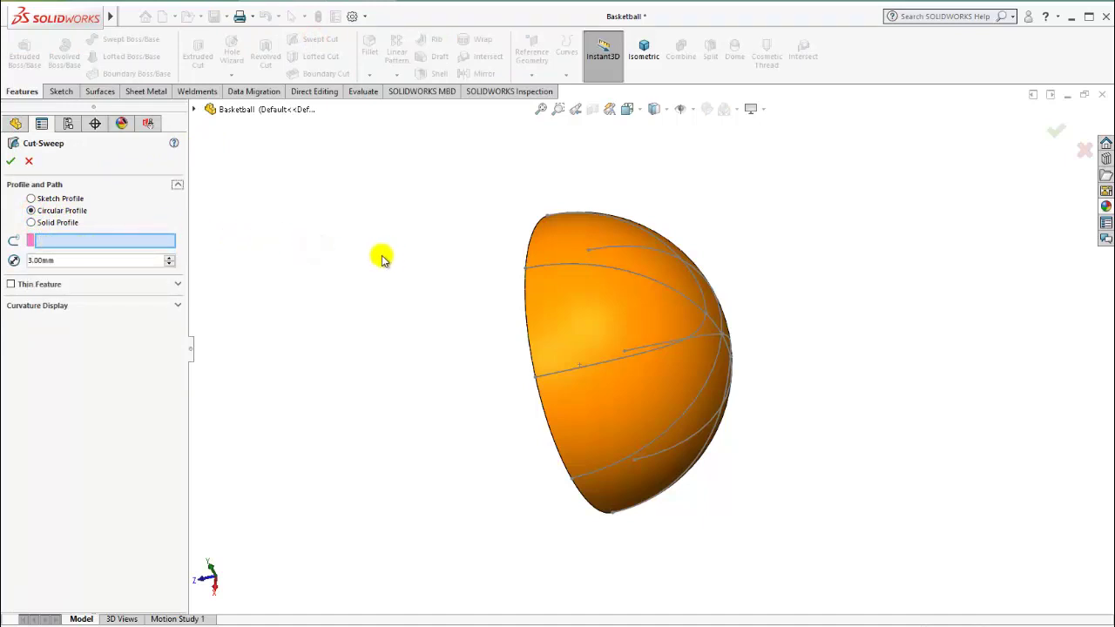
left_click(579, 263)
middle_click_drag(622, 312, 576, 278)
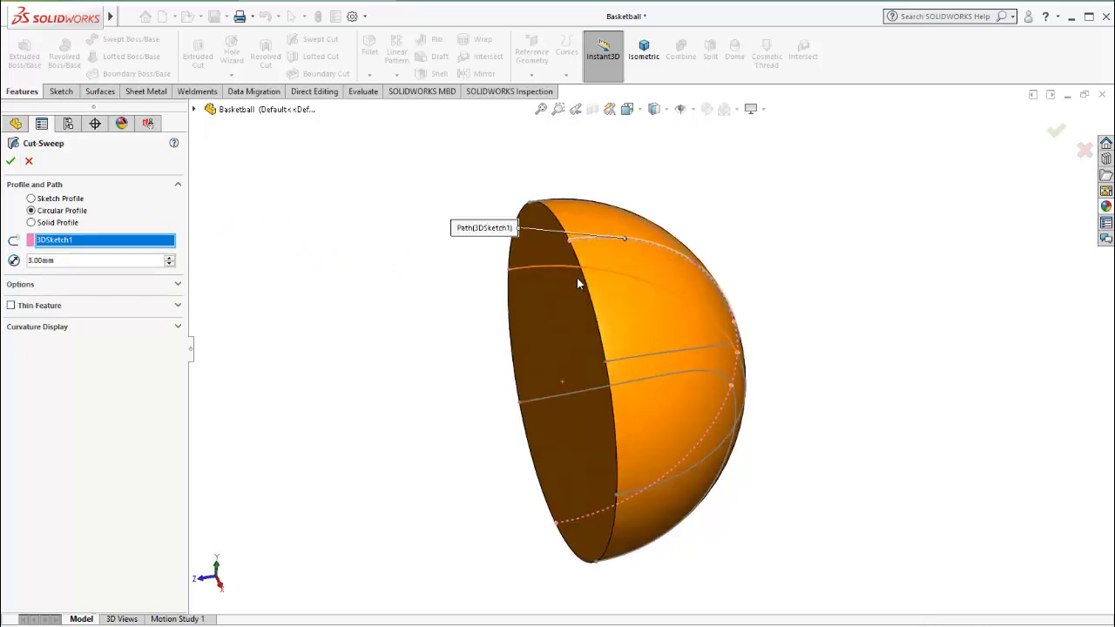
left_click(31, 198)
left_click(9, 161)
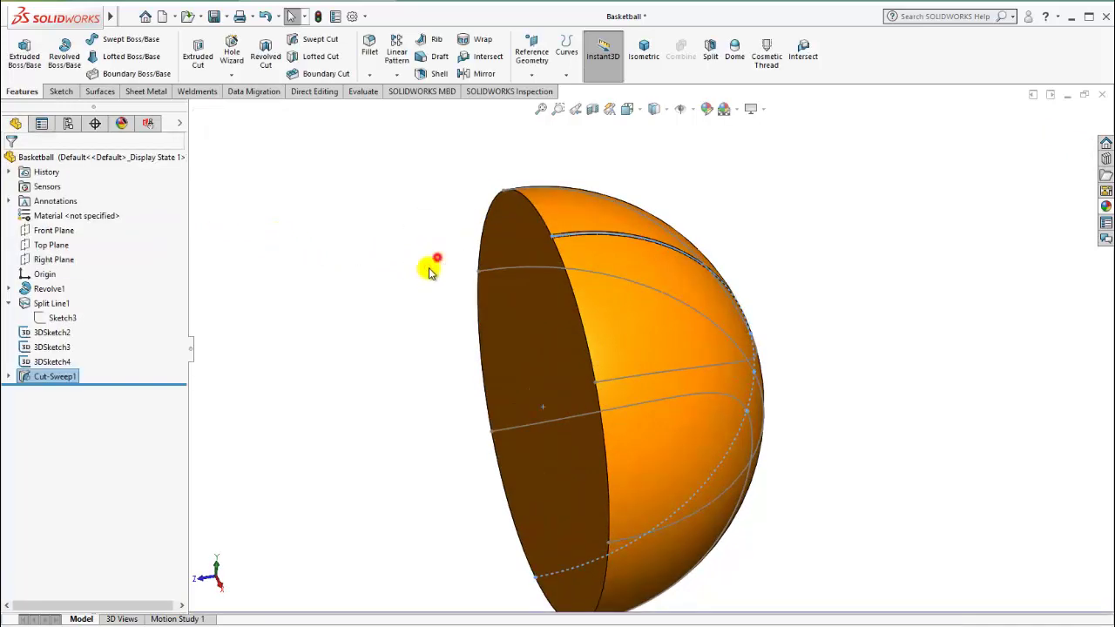
mouse_move(433, 261)
middle_mouse_down()
mouse_move(631, 325)
mouse_move(597, 331)
mouse_move(589, 304)
mouse_move(621, 336)
mouse_move(746, 304)
mouse_move(607, 314)
mouse_move(567, 349)
mouse_move(534, 313)
mouse_move(776, 348)
mouse_move(607, 353)
middle_mouse_up()
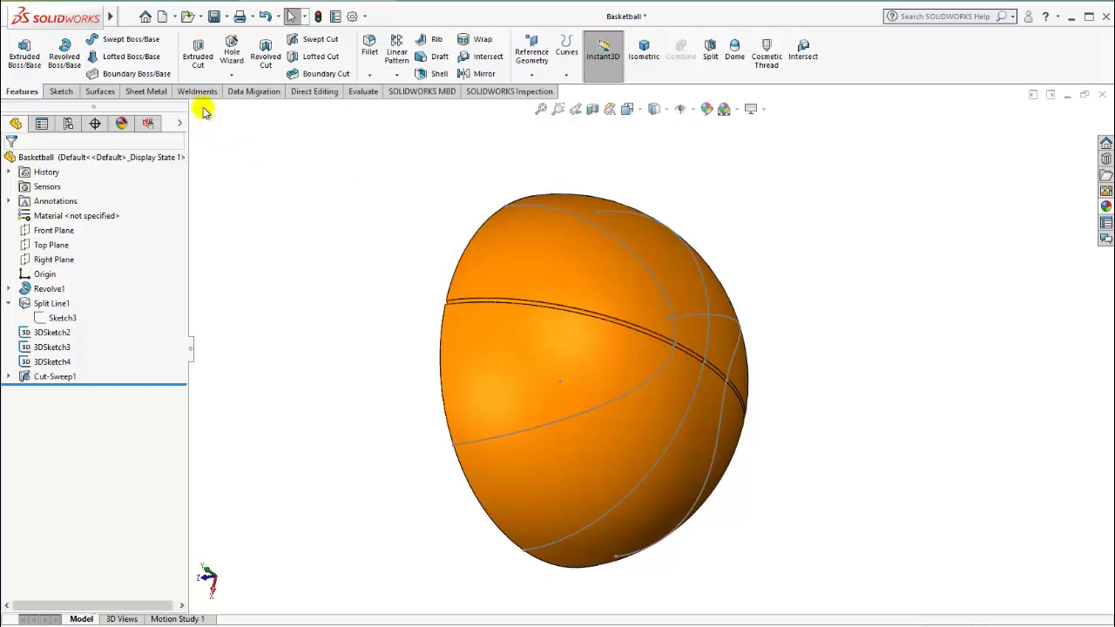
Step: Cut a second 3 mm circular-profile groove along the 3DSketch4 seam curves
left_click(319, 40)
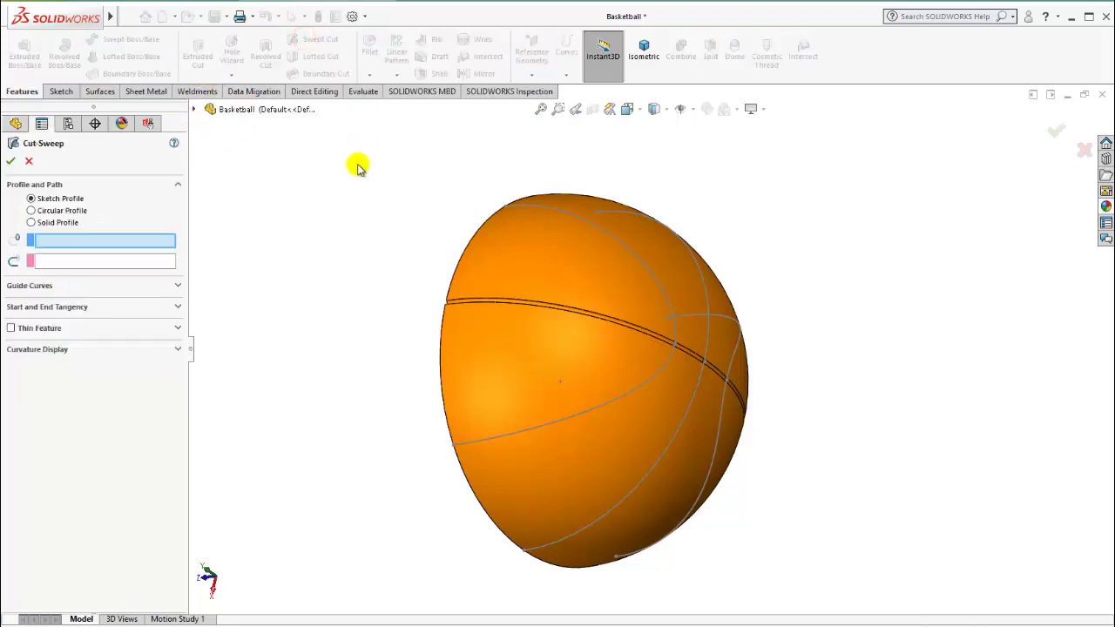
left_click(31, 211)
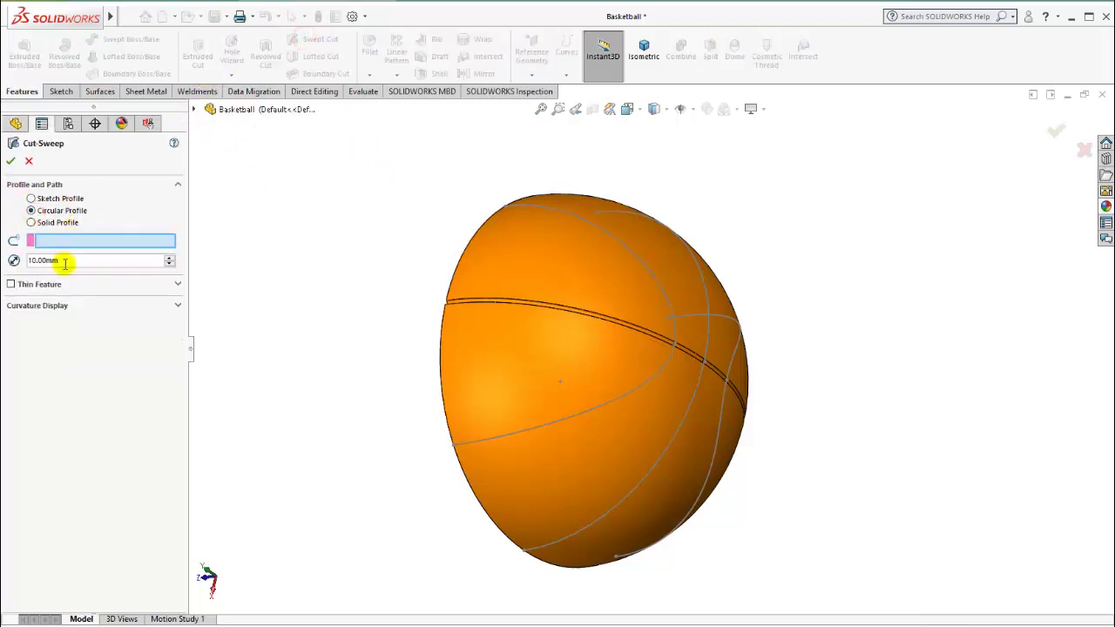
type("3")
left_click(299, 227)
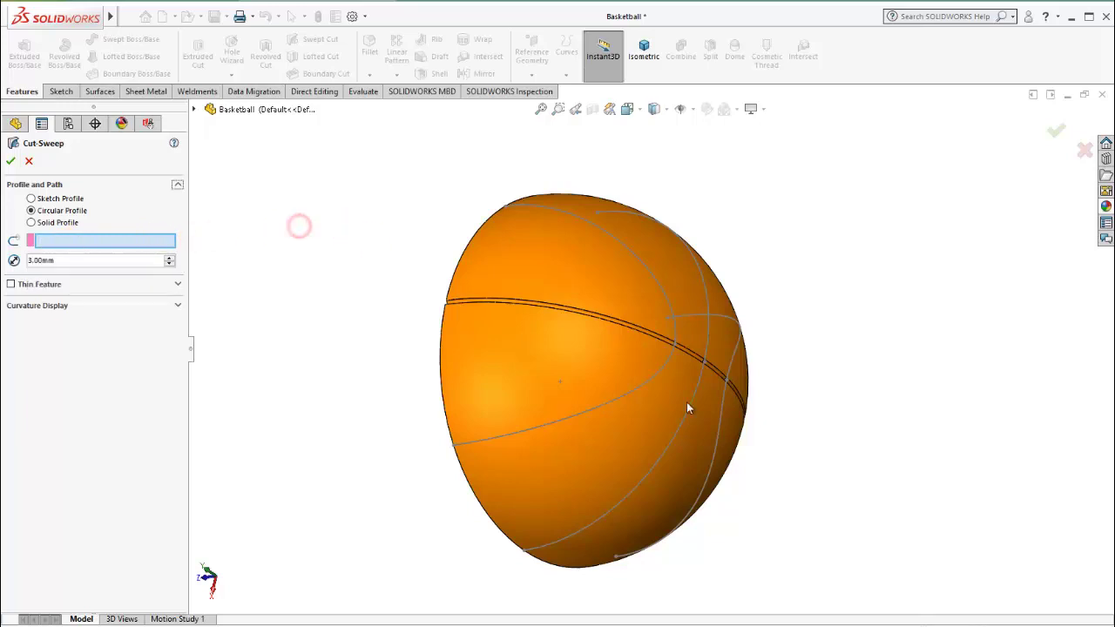
left_click(645, 384)
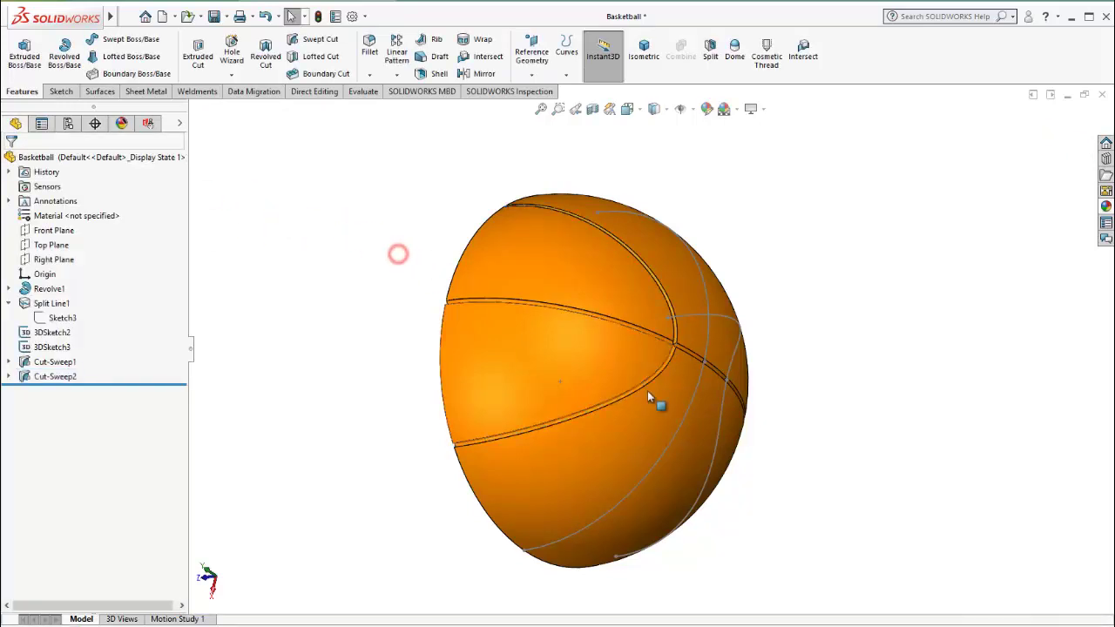
middle_click_drag(398, 254, 684, 406)
scroll(683, 406, "down", 2)
left_click(264, 144)
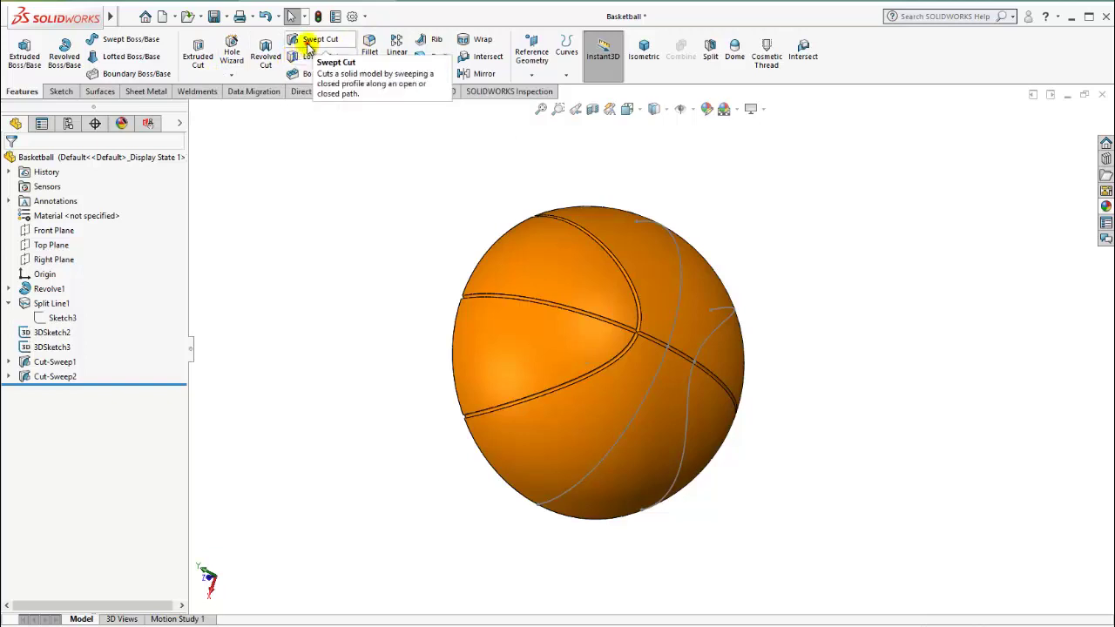
Step: Sweep-cut a 3 mm circular groove along 3DSketch2 as Cut-Sweep3
left_click(303, 42)
left_click(33, 211)
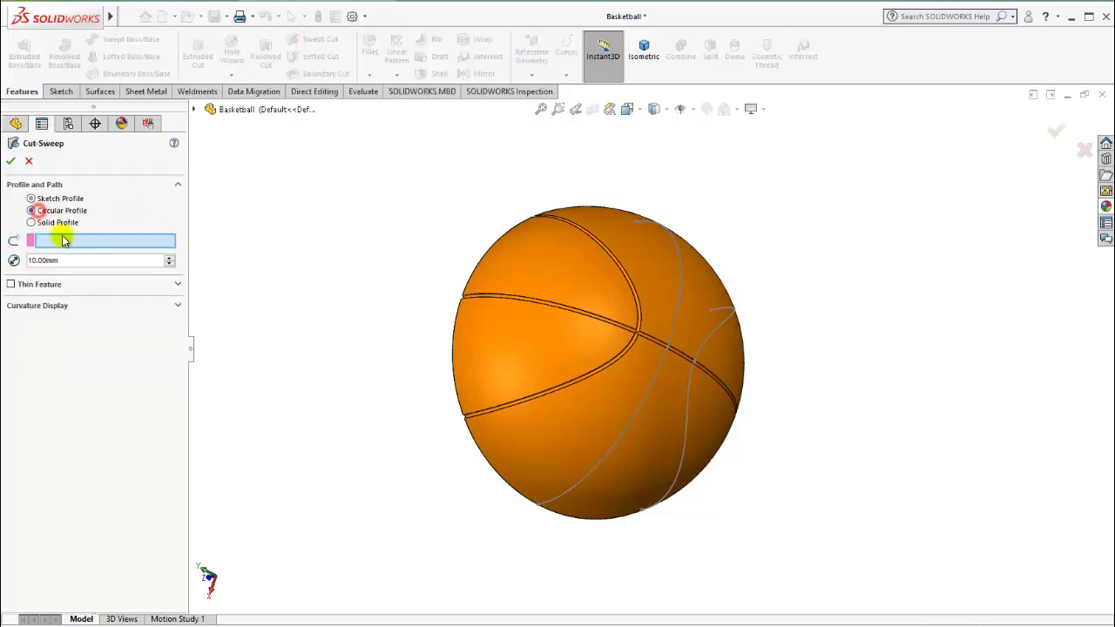
type("3")
left_click(287, 247)
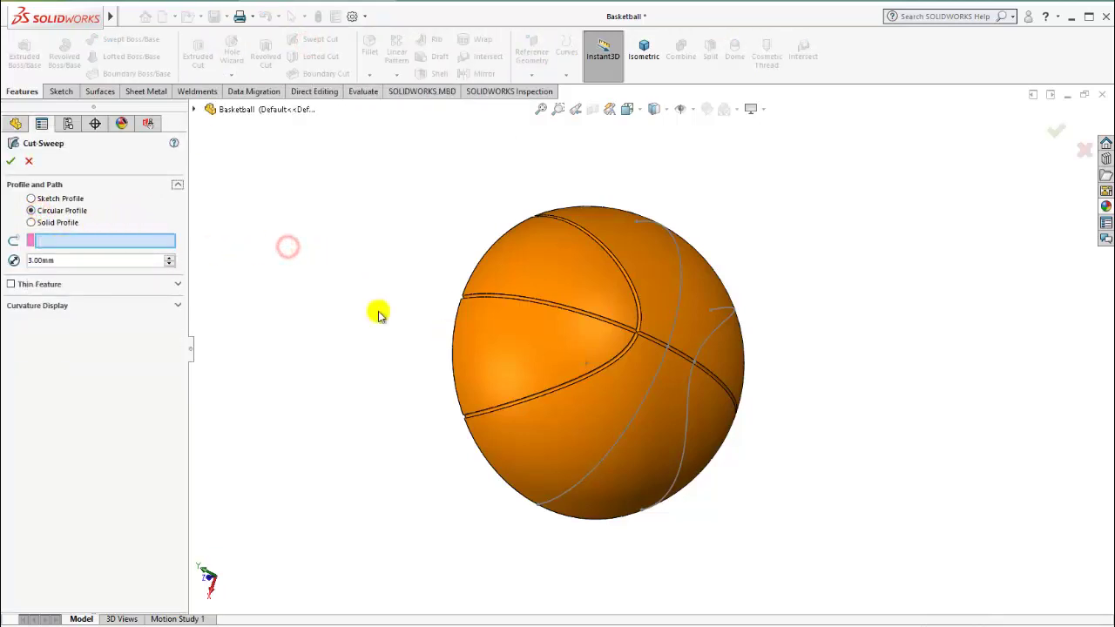
left_click(119, 241)
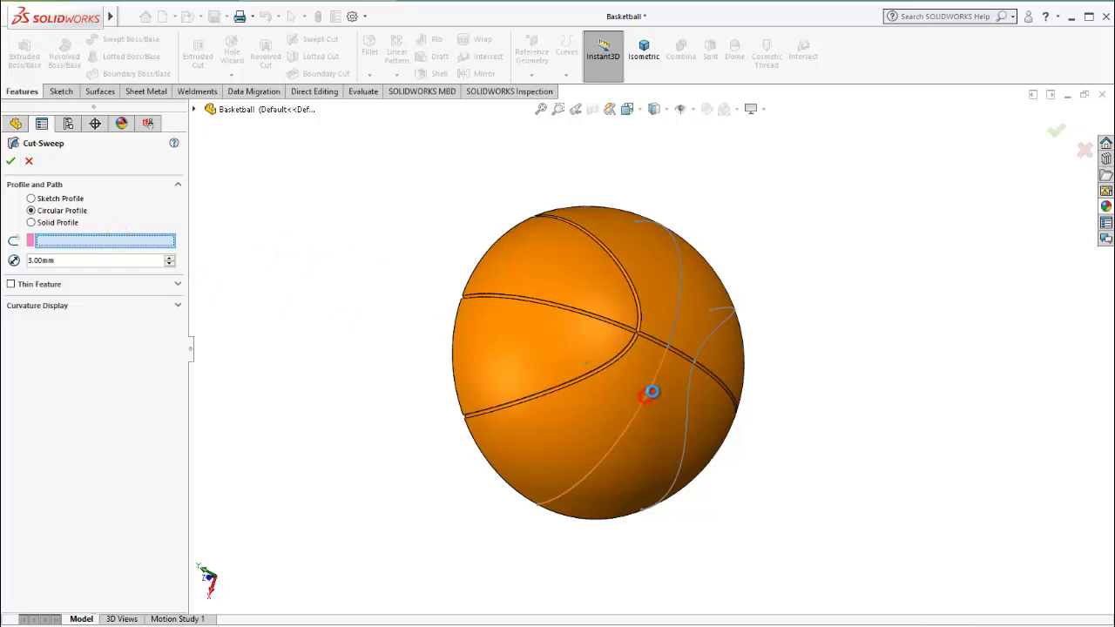
left_click(647, 400)
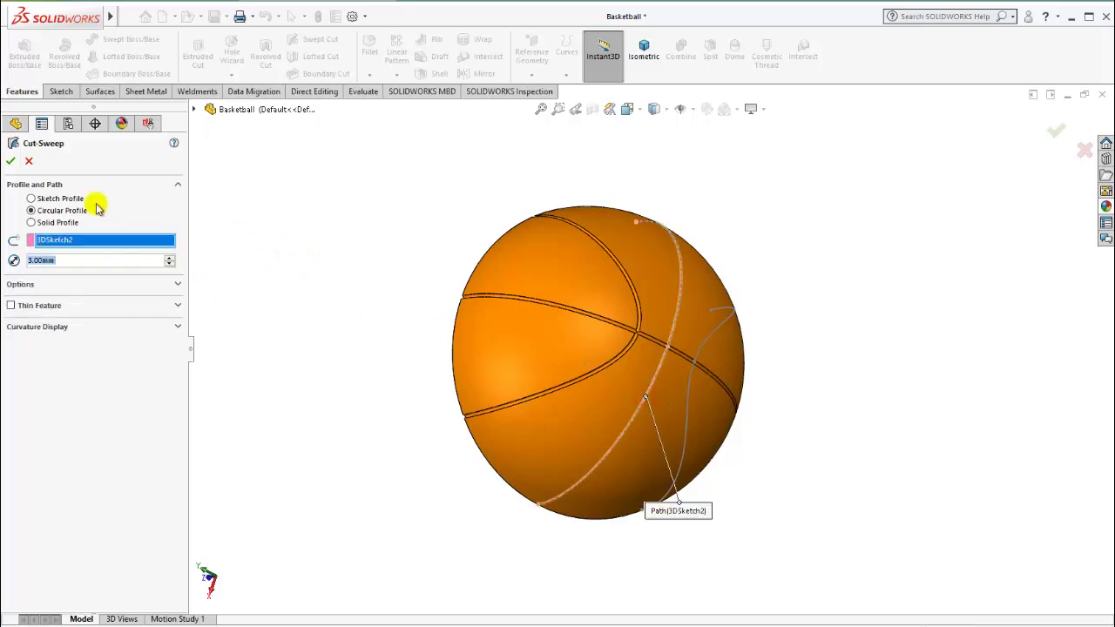
left_click(309, 209)
mouse_move(671, 380)
middle_mouse_down()
mouse_move(604, 398)
mouse_move(533, 315)
mouse_move(614, 327)
middle_mouse_up()
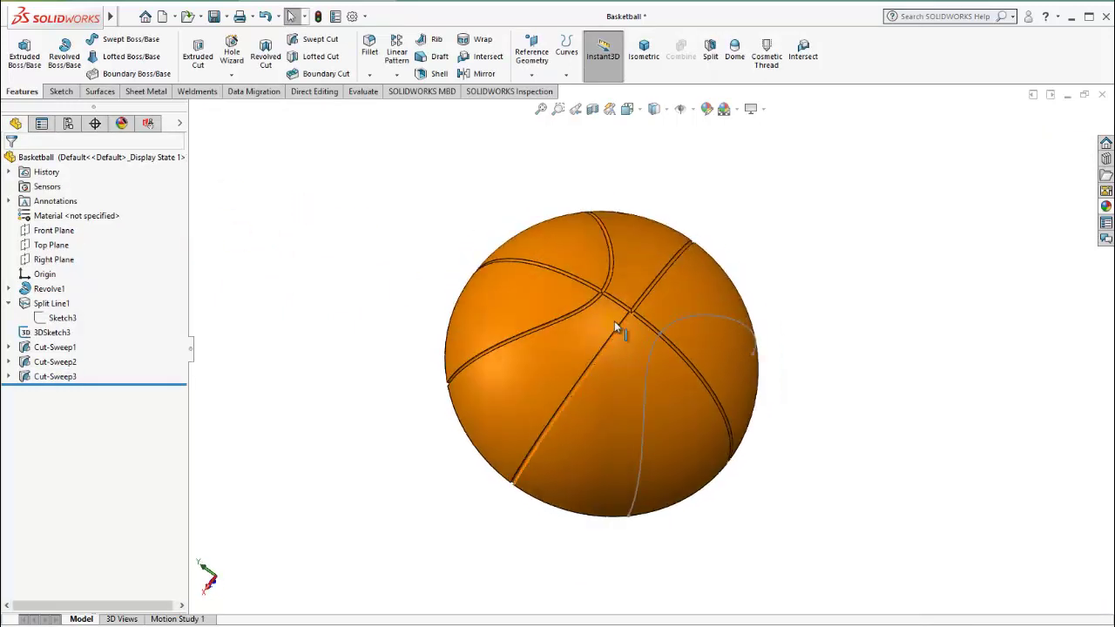
Step: Cut the fourth 3.00 mm circular groove along the remaining 3D sketch curve
left_click(318, 39)
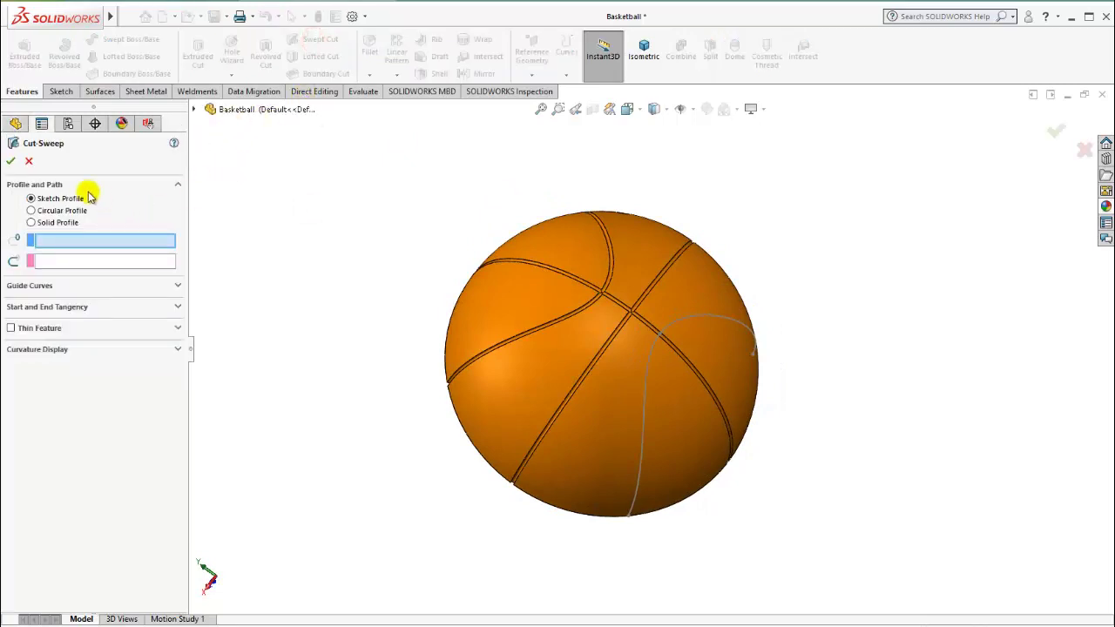
left_click(56, 212)
double_click(68, 262)
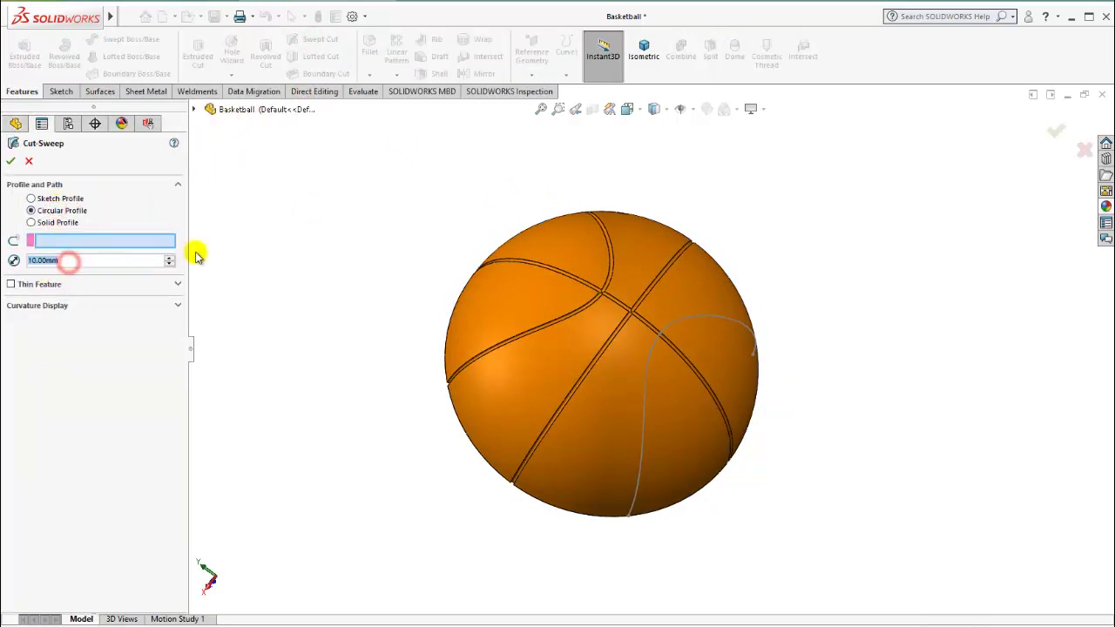
type("3")
left_click(271, 249)
left_click(57, 242)
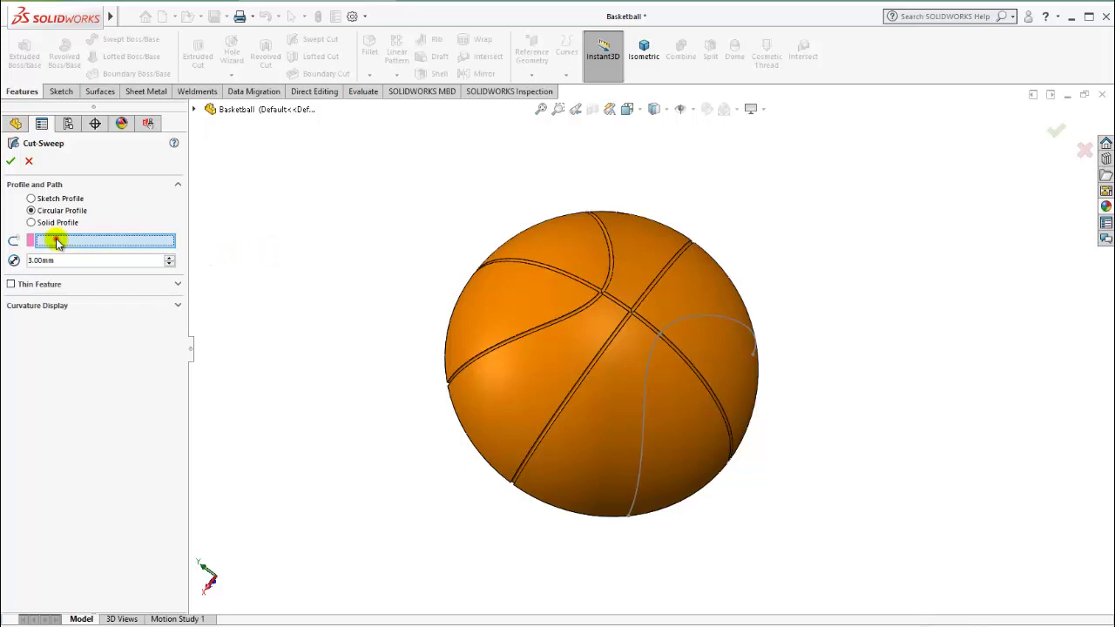
left_click(646, 373)
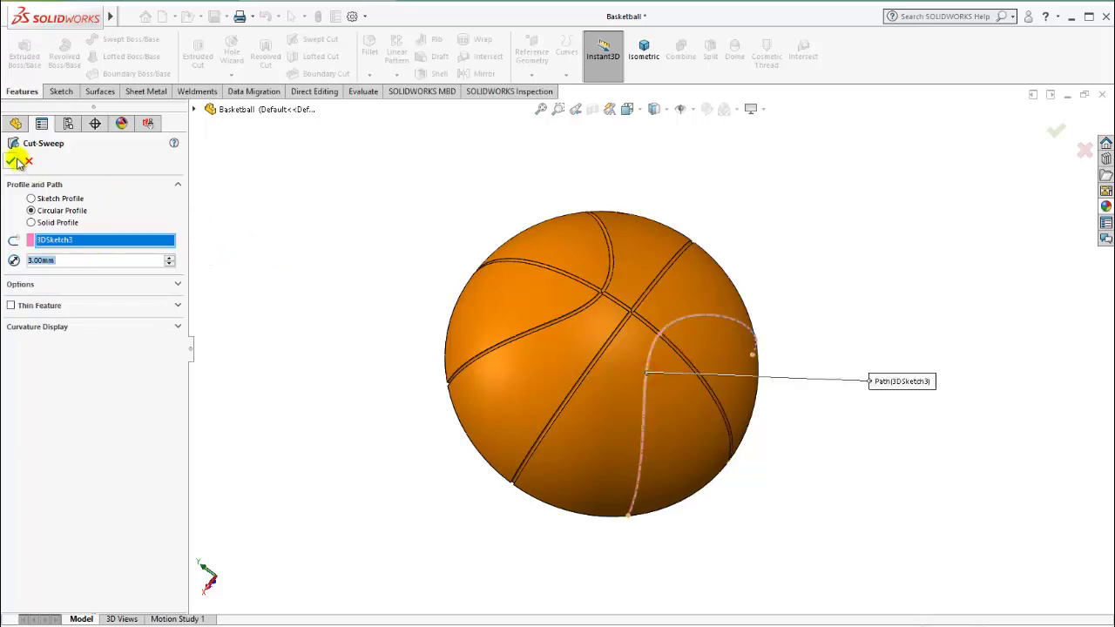
right_click(441, 261)
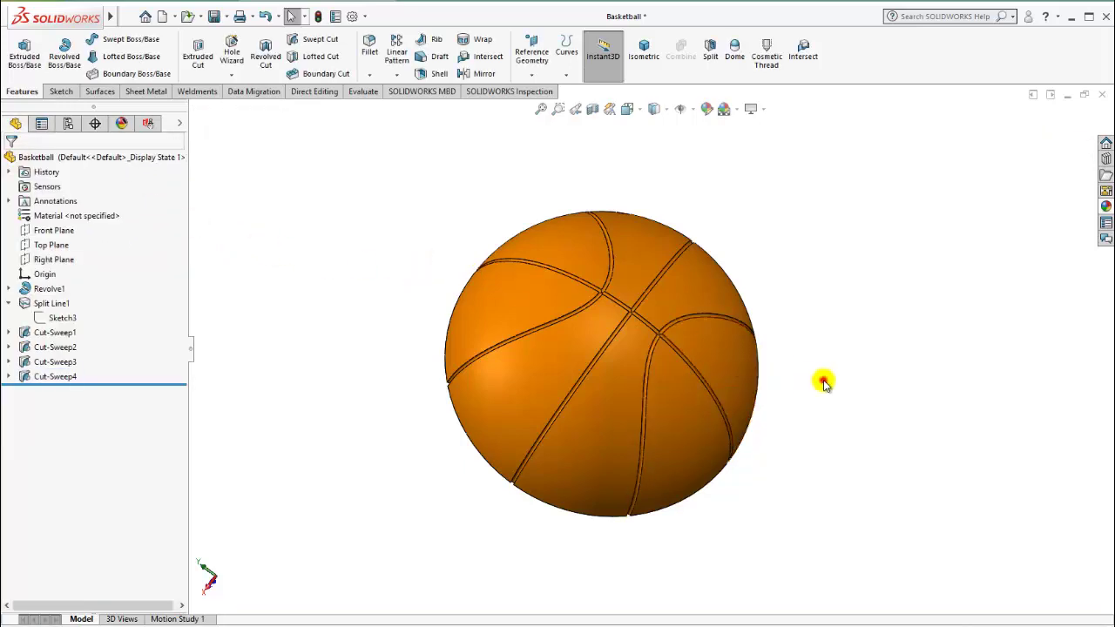
scroll(697, 336, "down", 3)
scroll(567, 304, "down", 3)
scroll(622, 323, "down", 2)
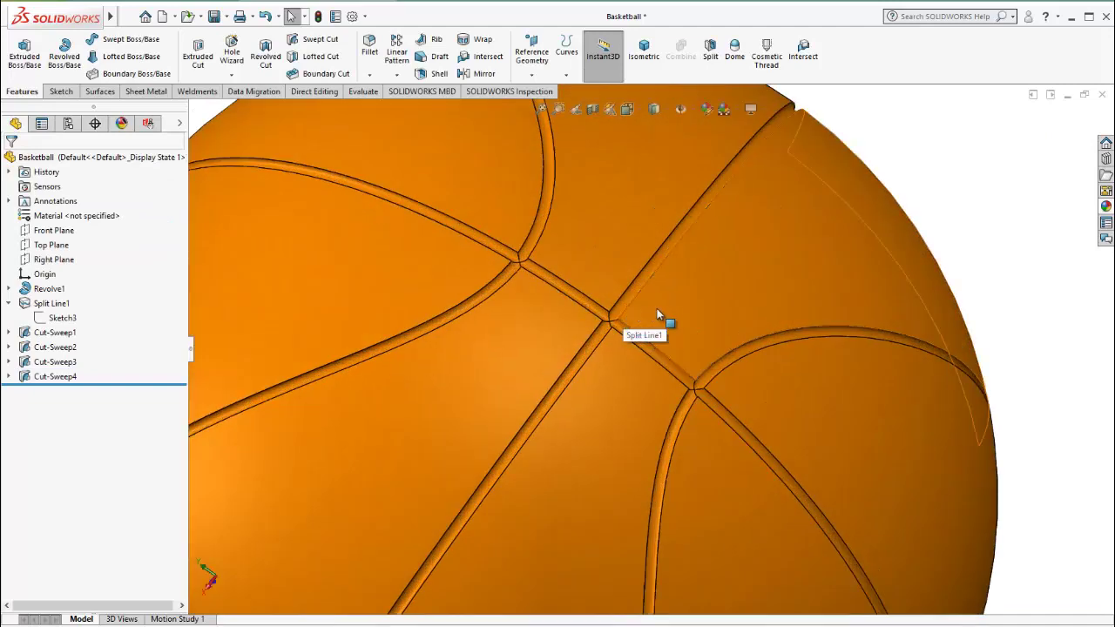
scroll(660, 313, "up", 3)
mouse_move(583, 298)
middle_mouse_down()
mouse_move(597, 348)
mouse_move(617, 361)
mouse_move(580, 354)
mouse_move(610, 298)
middle_mouse_up()
scroll(610, 295, "down", 3)
scroll(569, 296, "down", 1)
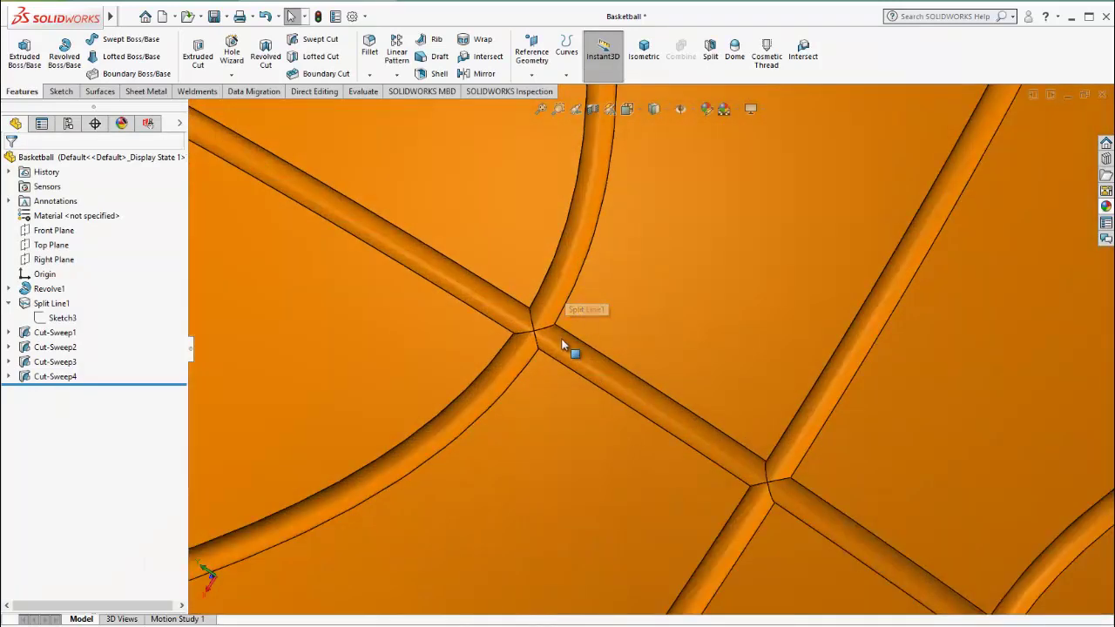
scroll(570, 344, "down", 2)
scroll(542, 336, "down", 2)
left_click(376, 54)
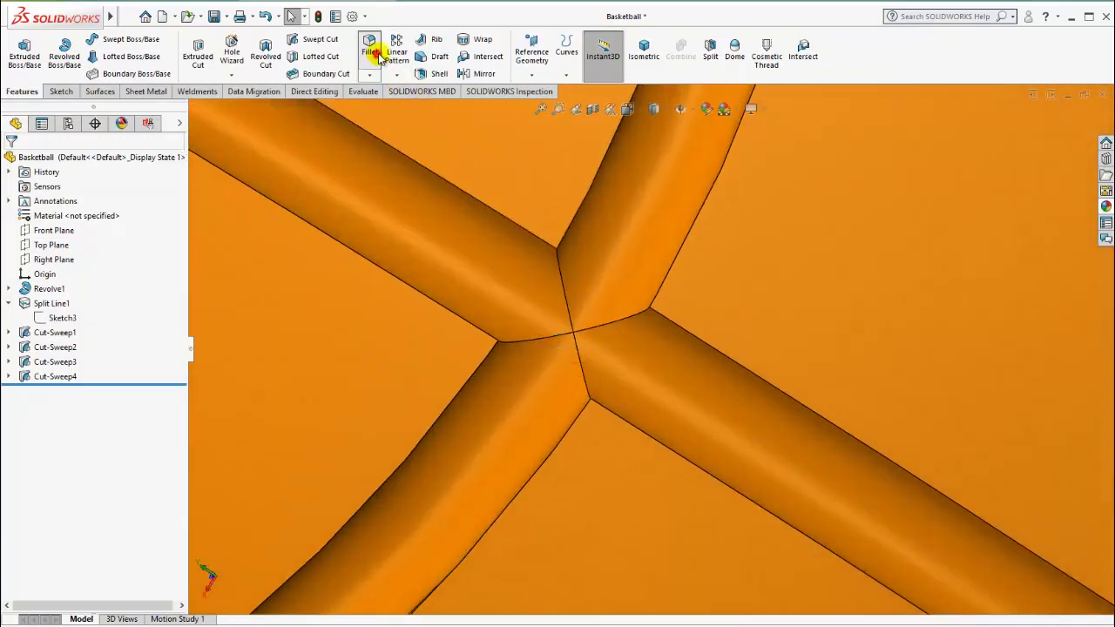
mouse_move(580, 336)
middle_mouse_down()
mouse_move(617, 231)
mouse_move(635, 288)
mouse_move(567, 311)
mouse_move(510, 385)
mouse_move(548, 401)
mouse_move(615, 378)
mouse_move(627, 281)
mouse_move(697, 369)
mouse_move(681, 364)
middle_mouse_up()
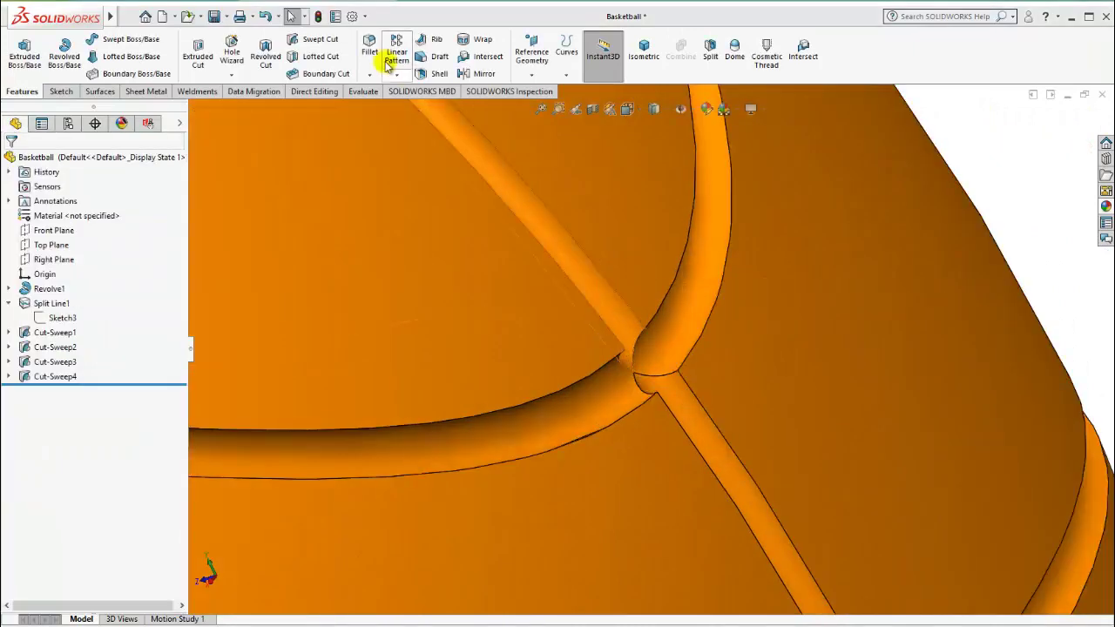
left_click(369, 46)
scroll(682, 263, "up", 3)
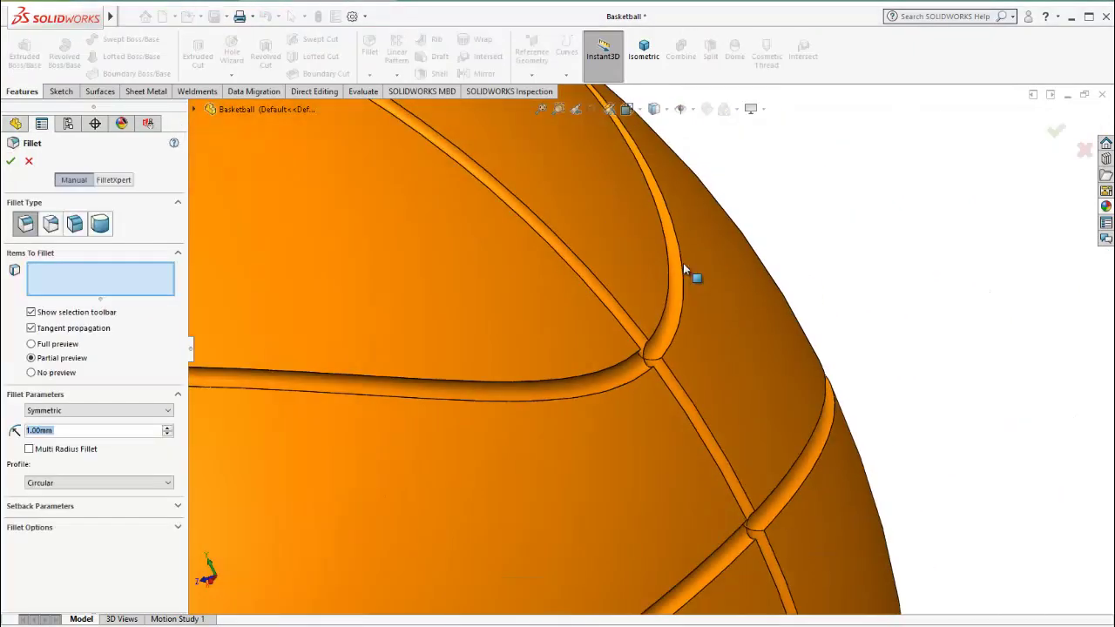
scroll(691, 270, "up", 3)
scroll(662, 277, "up", 2)
mouse_move(629, 278)
middle_mouse_down()
mouse_move(583, 315)
mouse_move(479, 331)
middle_mouse_up()
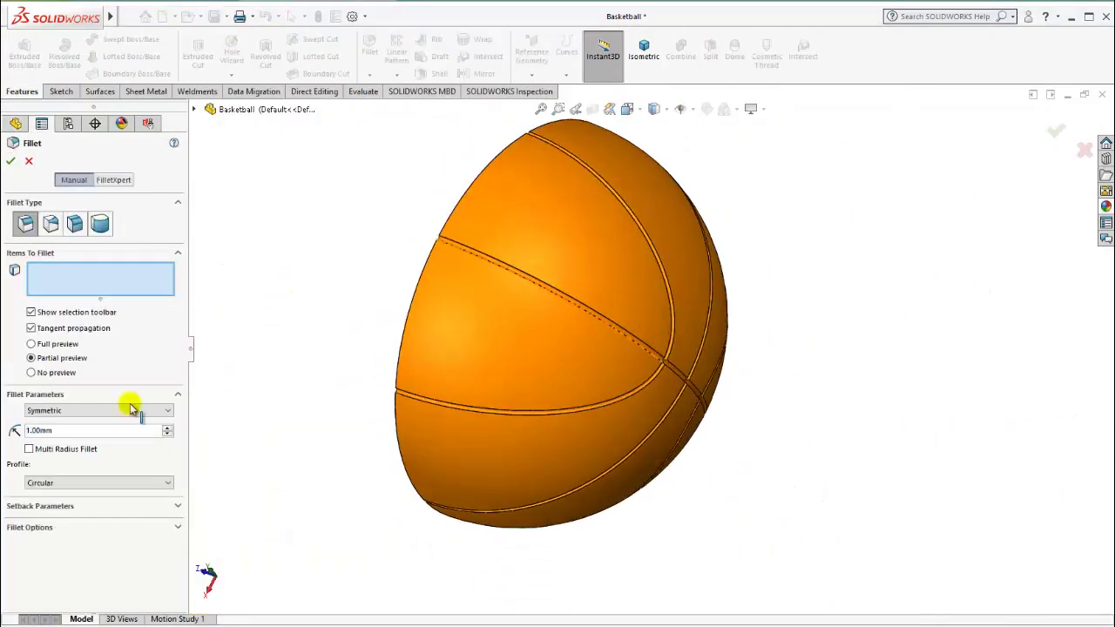
type("0.5")
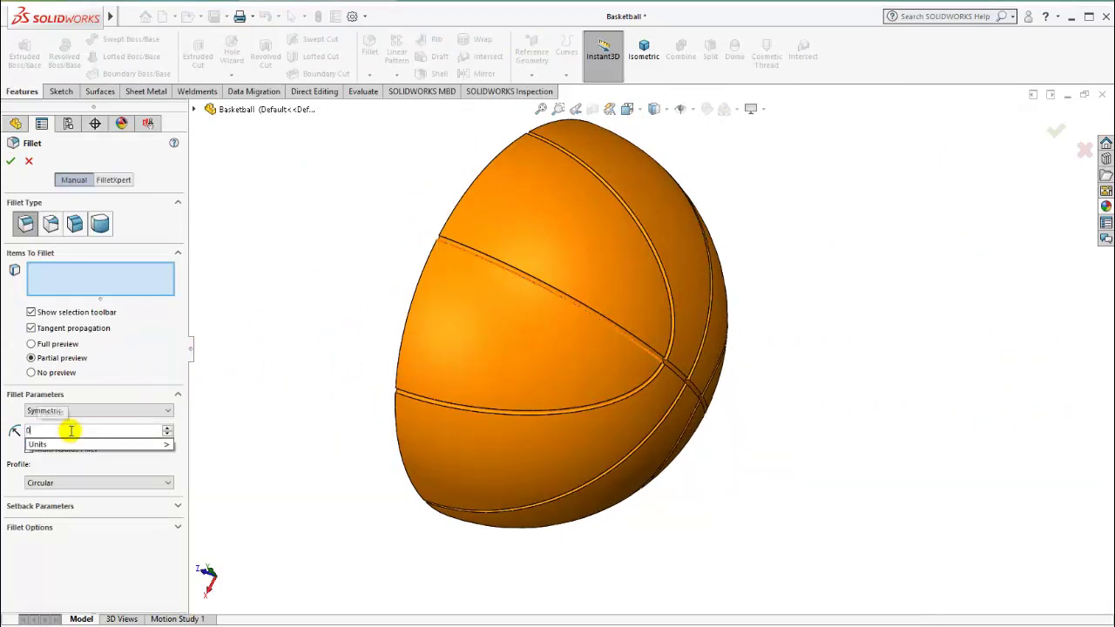
key("Return")
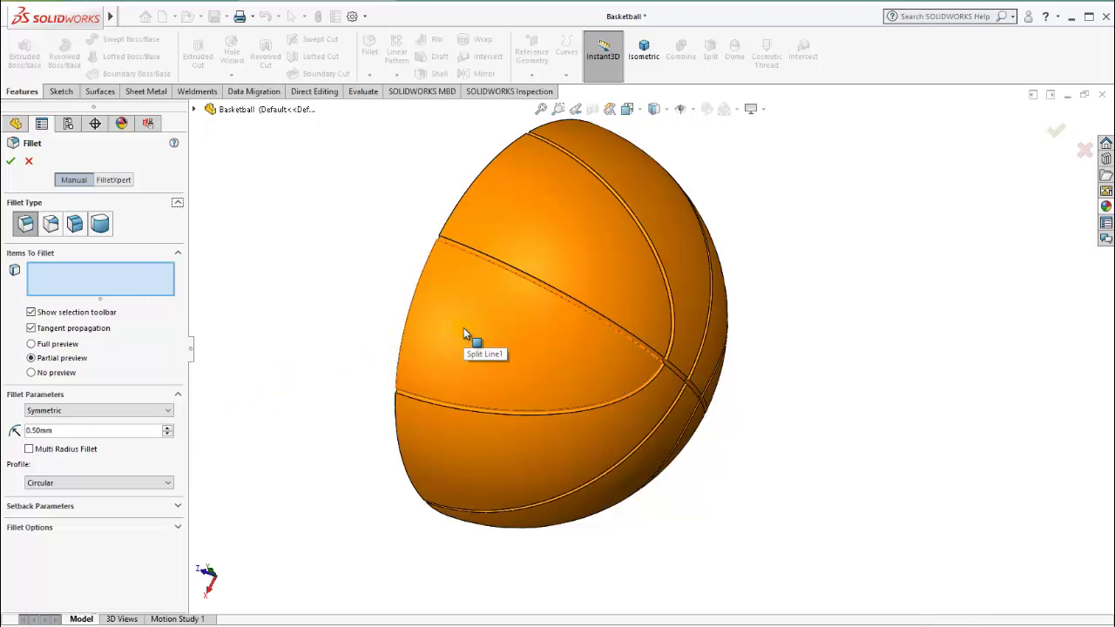
left_click(267, 326)
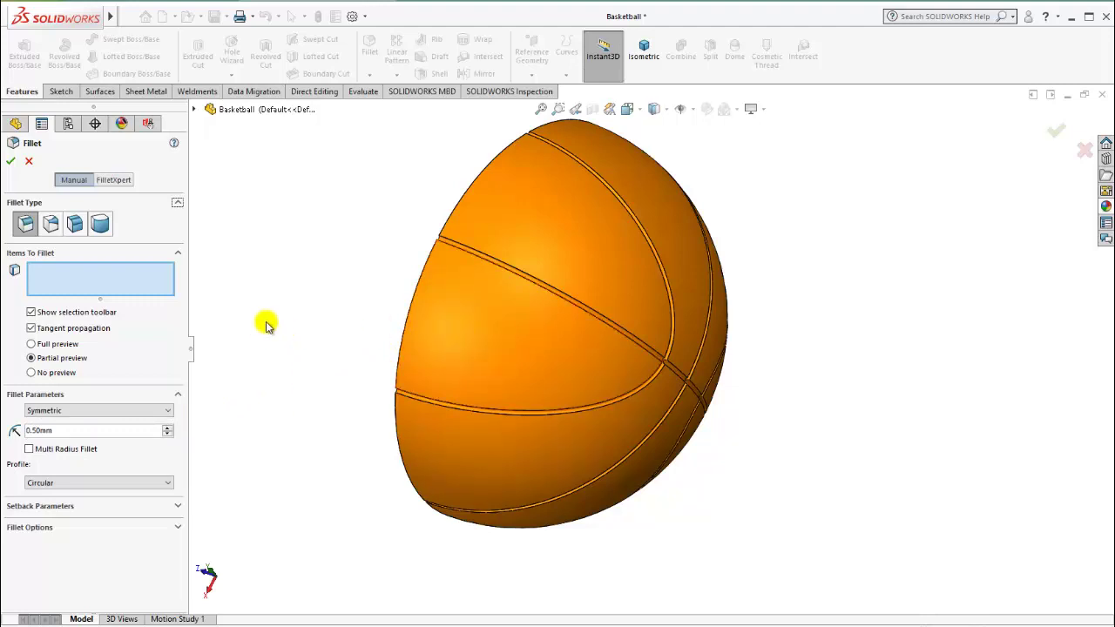
left_click(30, 165)
mouse_move(534, 384)
middle_mouse_down()
mouse_move(410, 343)
mouse_move(667, 299)
mouse_move(627, 428)
mouse_move(643, 404)
middle_mouse_up()
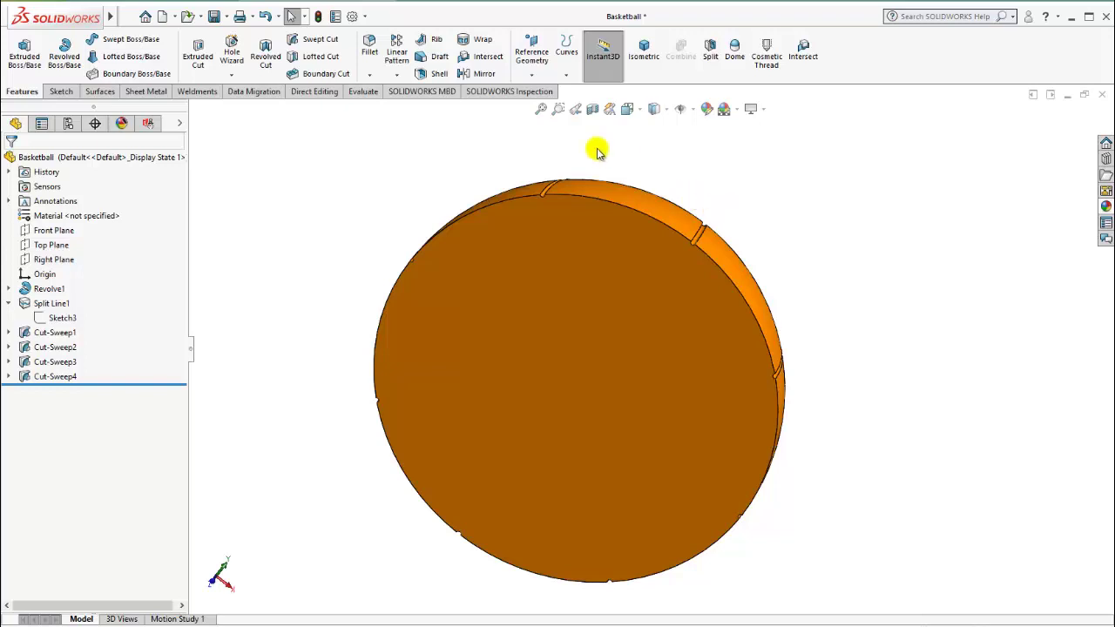
Step: Shell the hemisphere to 2 mm wall thickness with the flat face removed, accepting the warning
left_click(425, 75)
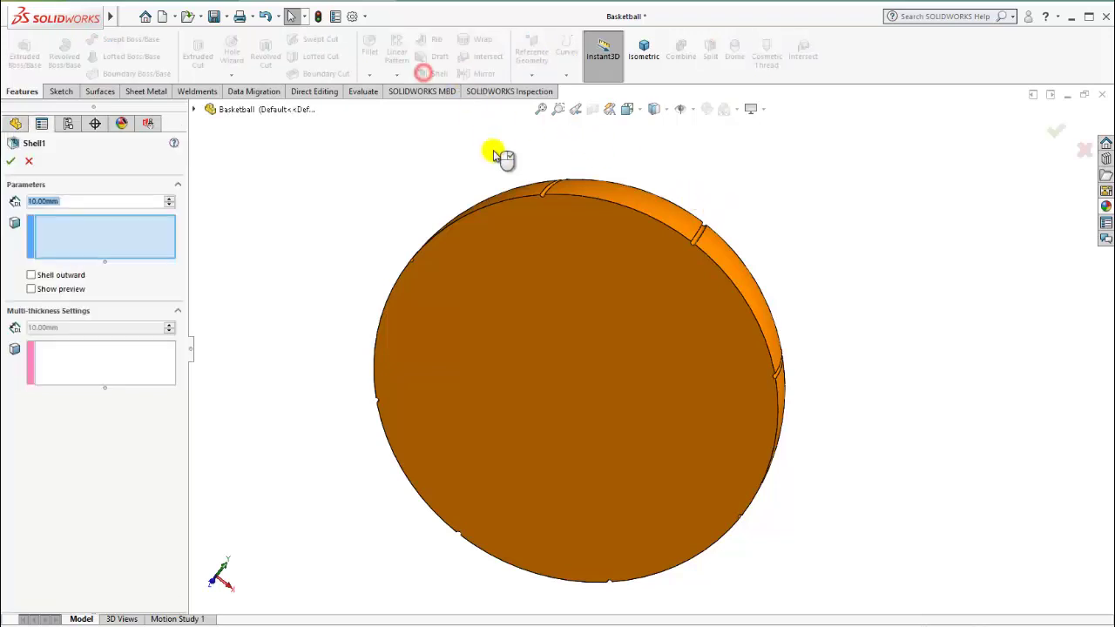
left_click(552, 268)
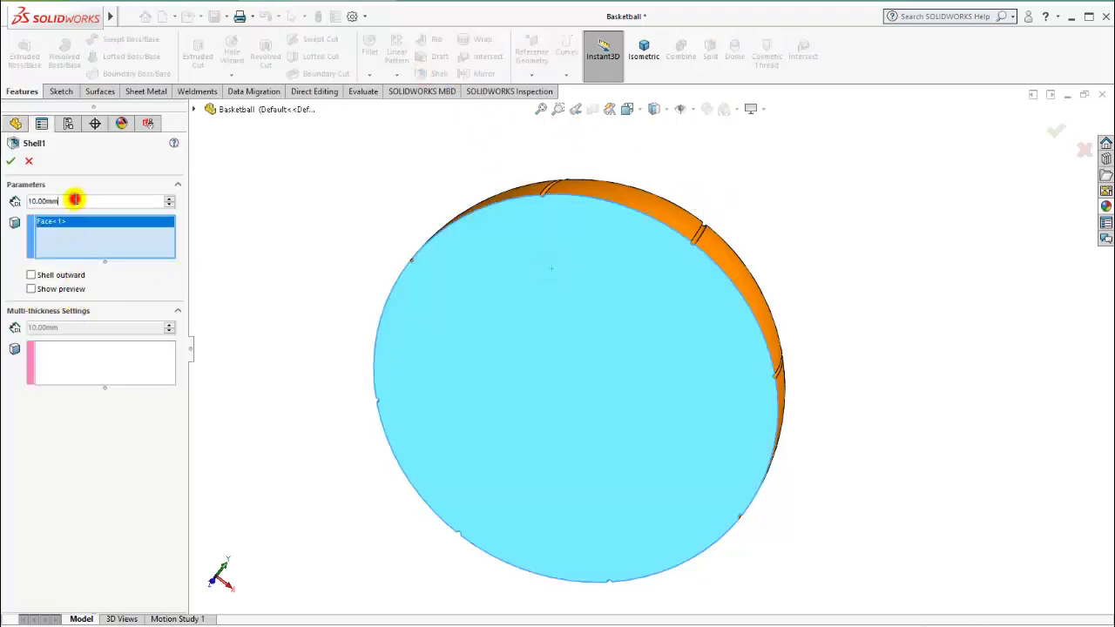
type("2")
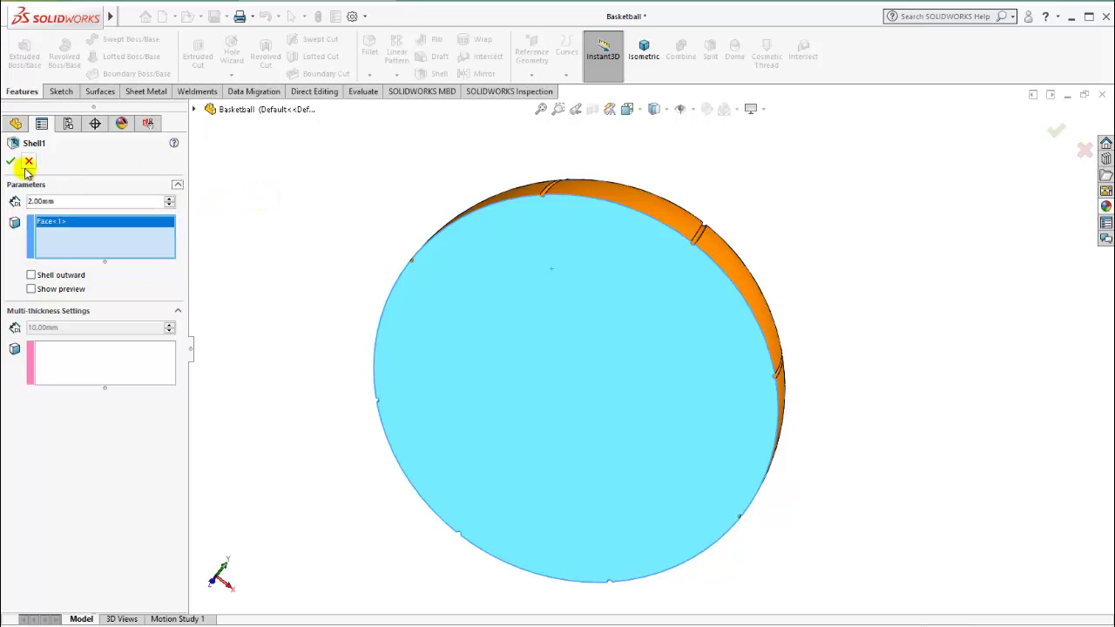
left_click(13, 163)
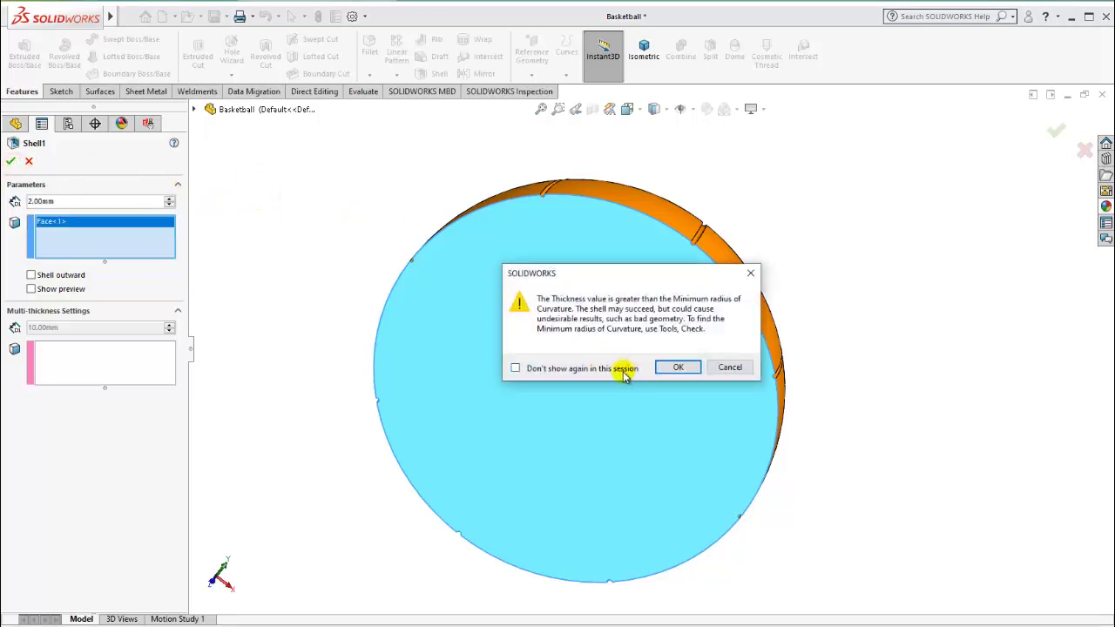
left_click(677, 369)
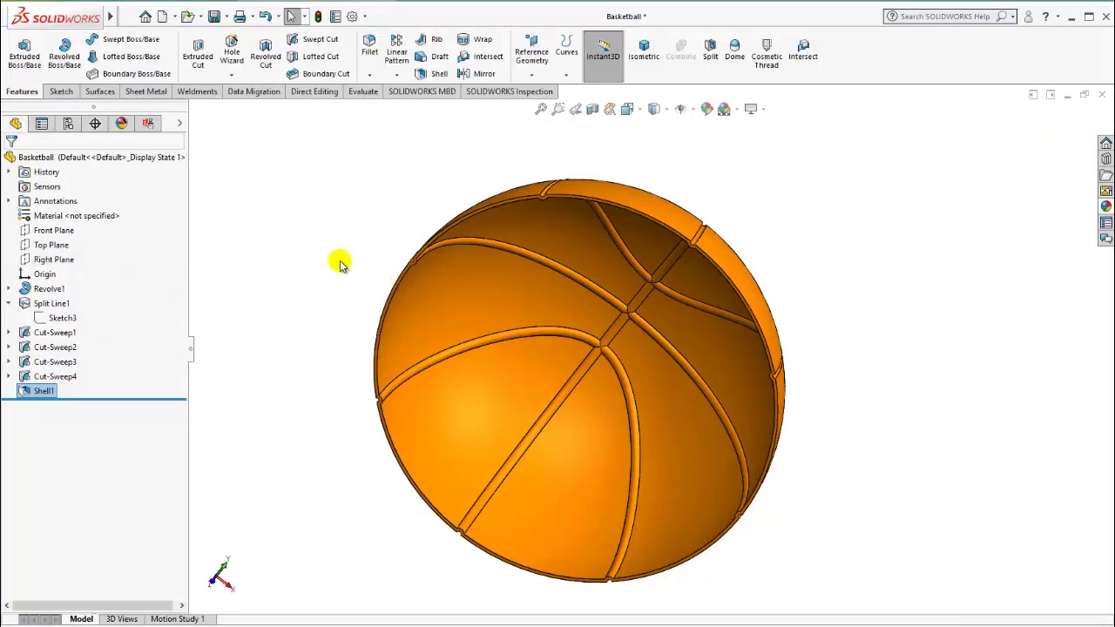
mouse_move(560, 298)
middle_mouse_down()
mouse_move(394, 413)
mouse_move(605, 304)
mouse_move(635, 254)
mouse_move(659, 273)
mouse_move(686, 273)
mouse_move(508, 393)
mouse_move(600, 320)
middle_mouse_up()
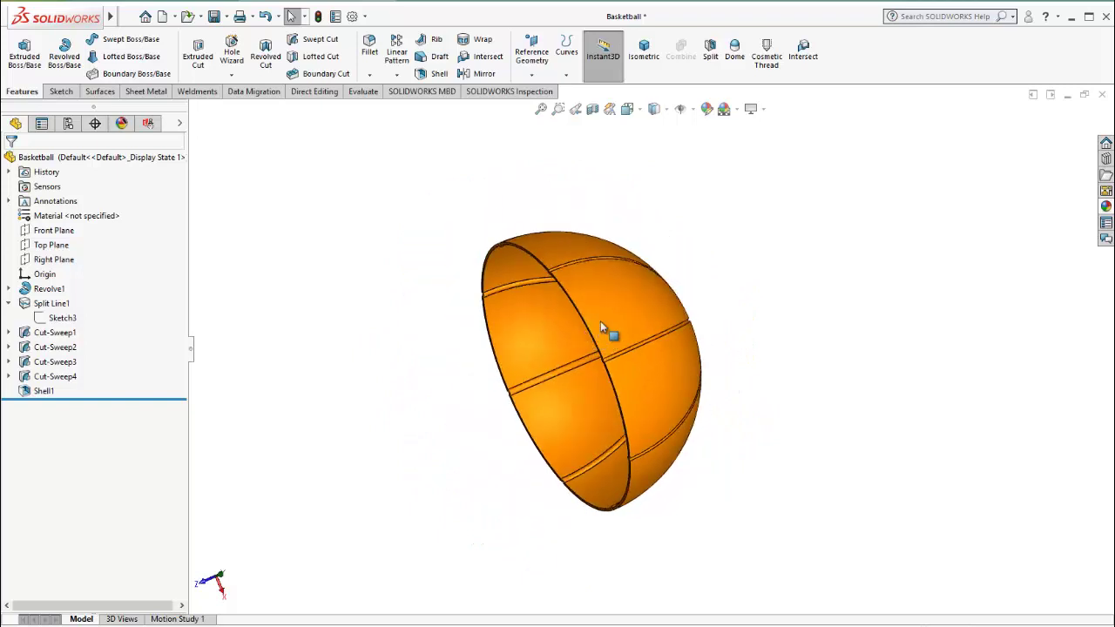
mouse_move(705, 449)
middle_mouse_down()
mouse_move(791, 356)
mouse_move(853, 326)
mouse_move(728, 436)
mouse_move(700, 515)
mouse_move(871, 376)
mouse_move(803, 479)
mouse_move(746, 499)
mouse_move(856, 403)
mouse_move(896, 480)
mouse_move(877, 508)
mouse_move(888, 448)
middle_mouse_up()
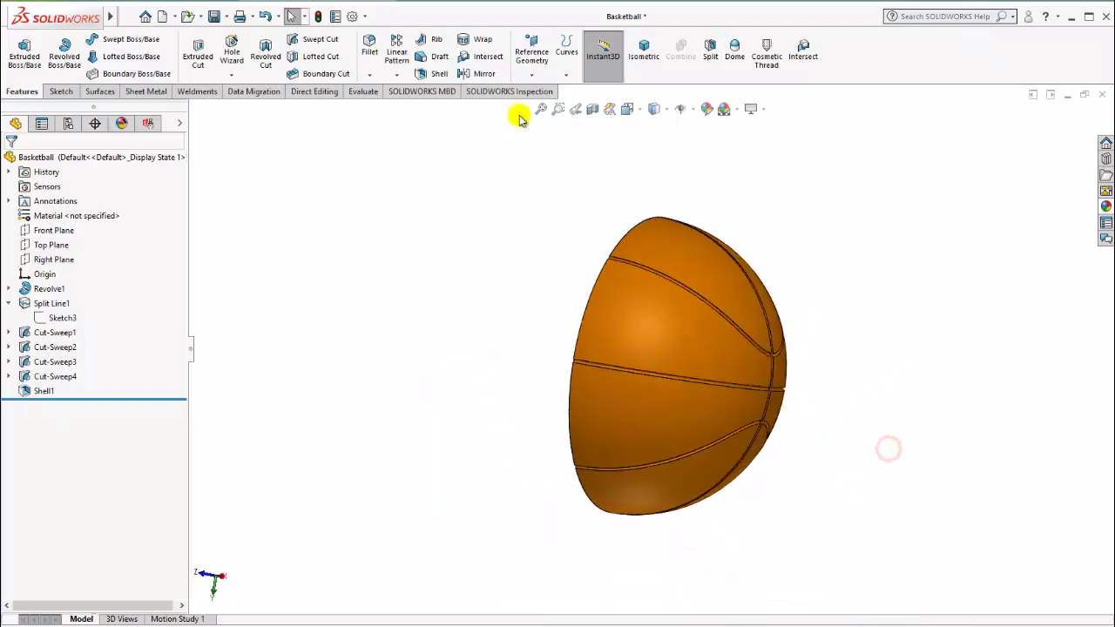
Step: Mirror the Shell1 body across the Front Plane to form the full sphere
left_click(392, 76)
left_click(414, 122)
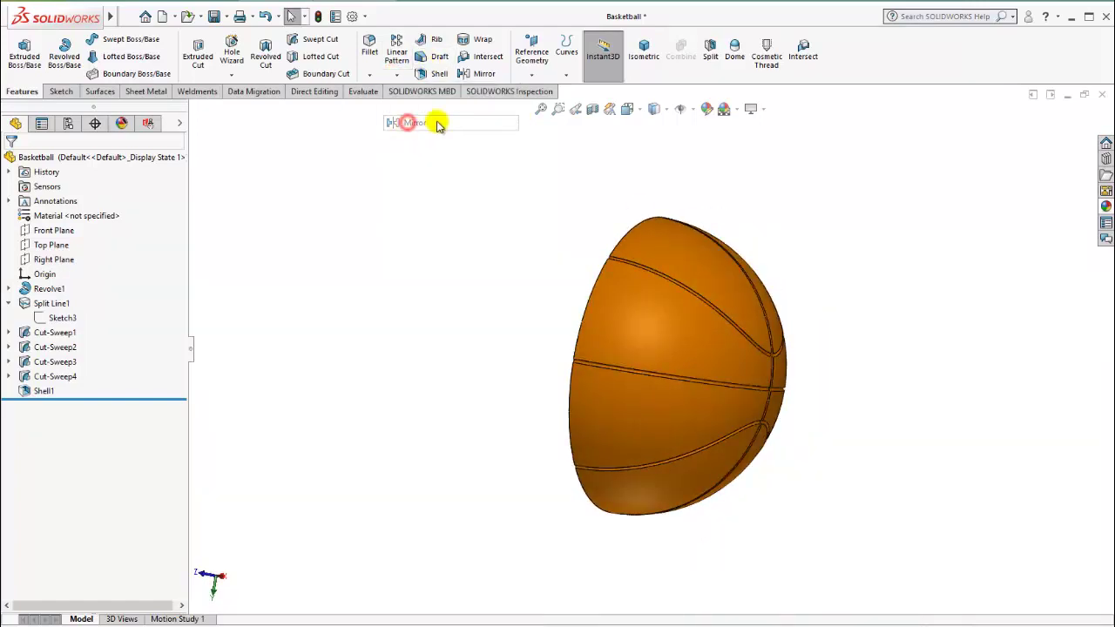
middle_click_drag(607, 338, 613, 337)
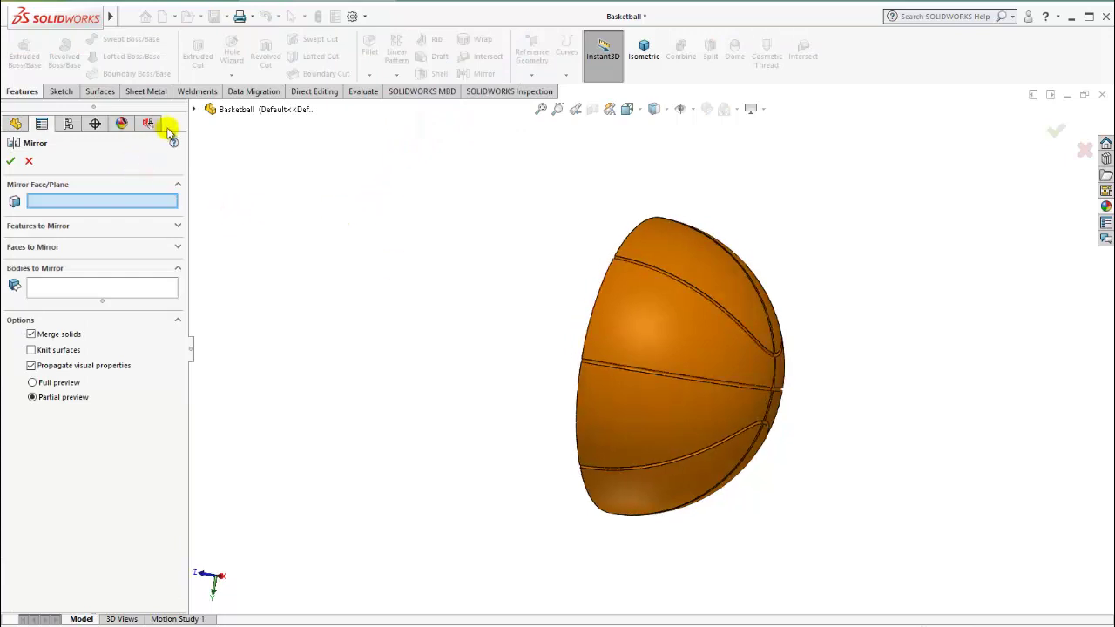
left_click(195, 109)
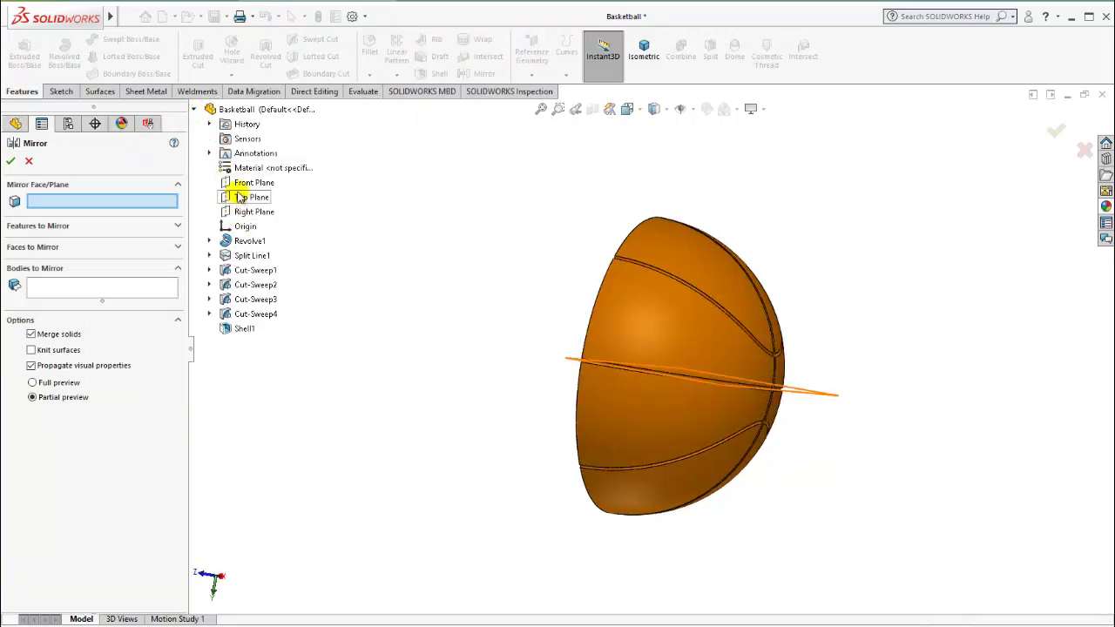
left_click(240, 183)
middle_click_drag(716, 356, 796, 361)
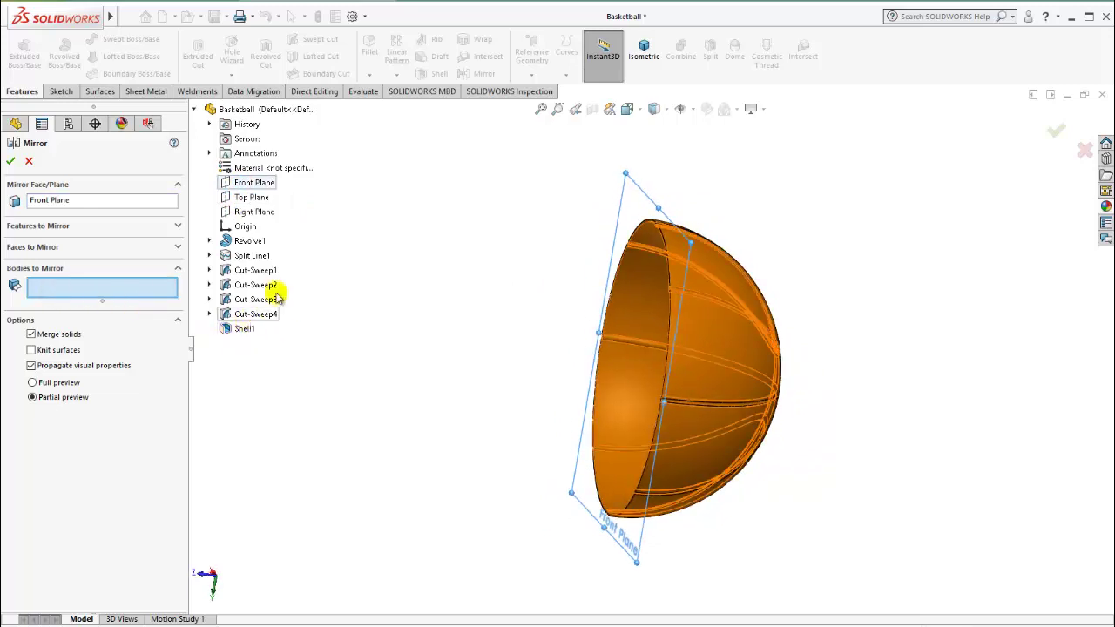
left_click(695, 317)
left_click(695, 317)
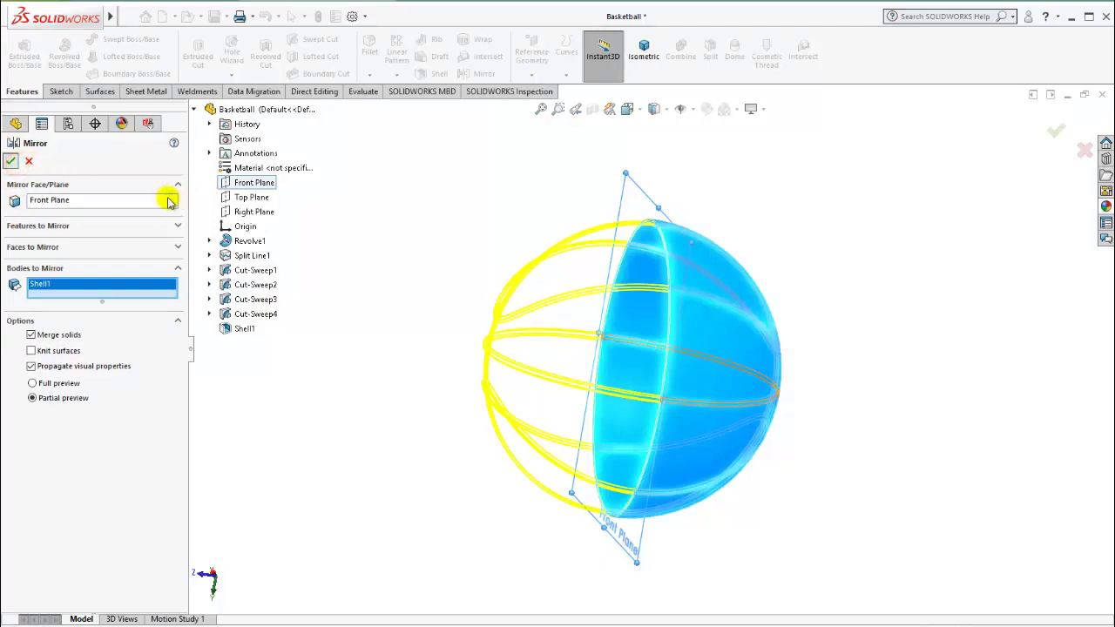
key("Return")
middle_click_drag(500, 264, 514, 347)
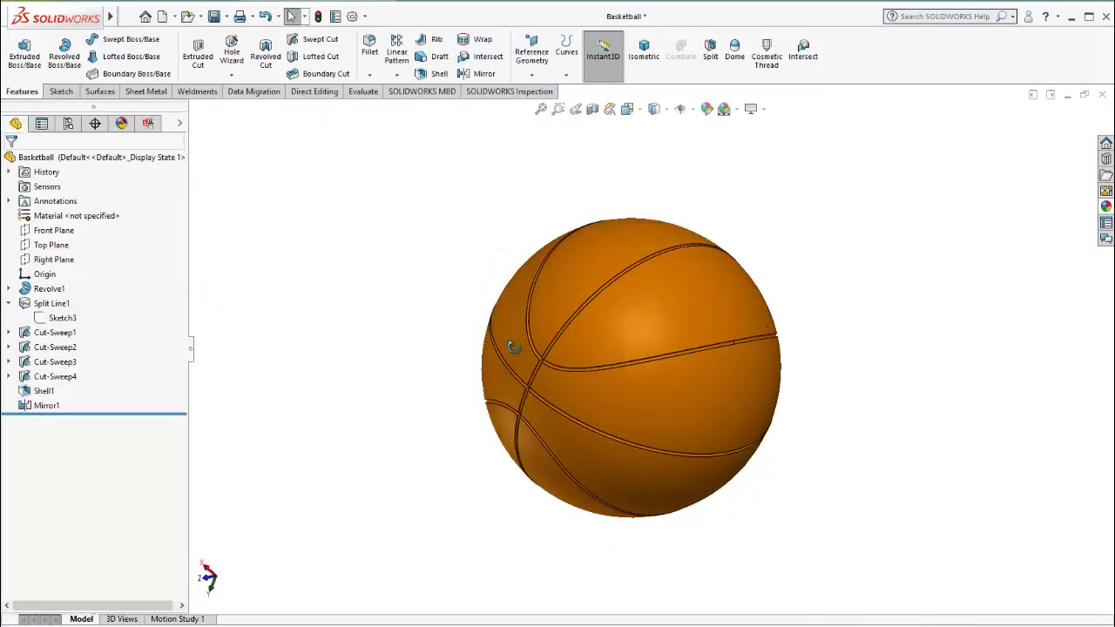
Step: Re-edit Mirror1, confirm it again, and view the finished ball in isometric
left_click(46, 405)
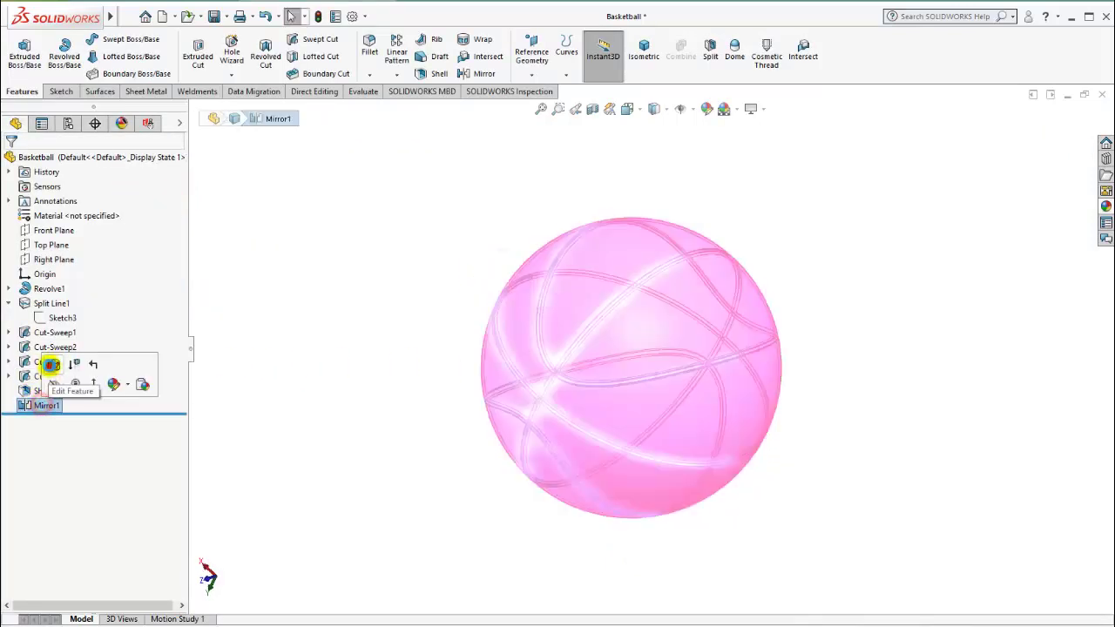
left_click(50, 365)
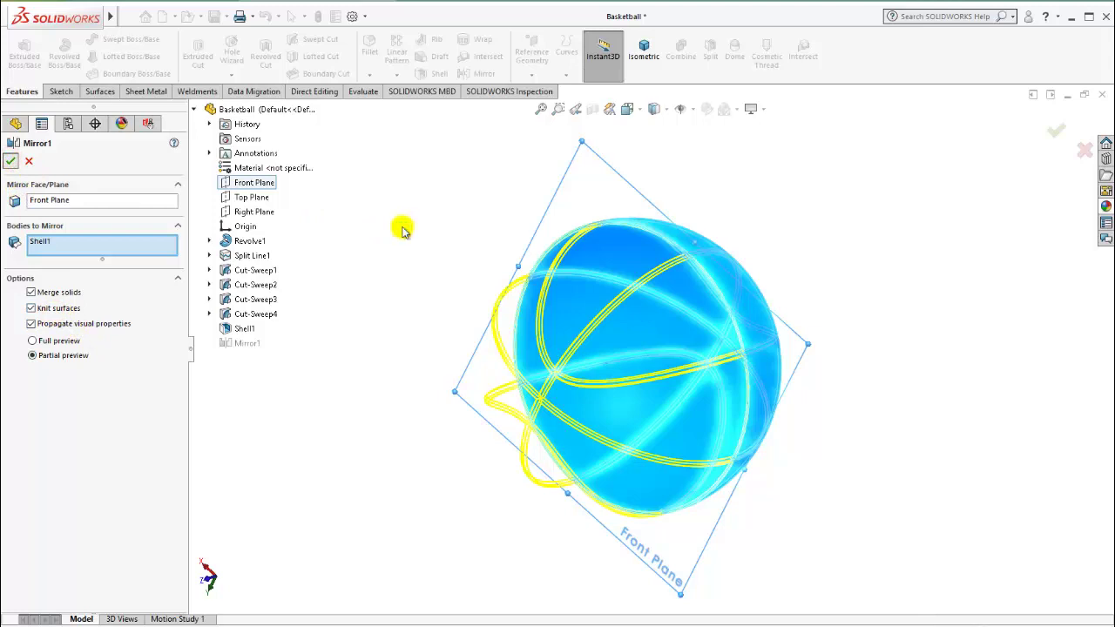
key("Return")
mouse_move(709, 302)
middle_mouse_down()
mouse_move(673, 364)
mouse_move(552, 440)
mouse_move(428, 495)
mouse_move(338, 515)
mouse_move(555, 376)
mouse_move(728, 323)
mouse_move(548, 423)
mouse_move(764, 267)
mouse_move(1023, 267)
mouse_move(796, 256)
middle_mouse_up()
left_click(644, 49)
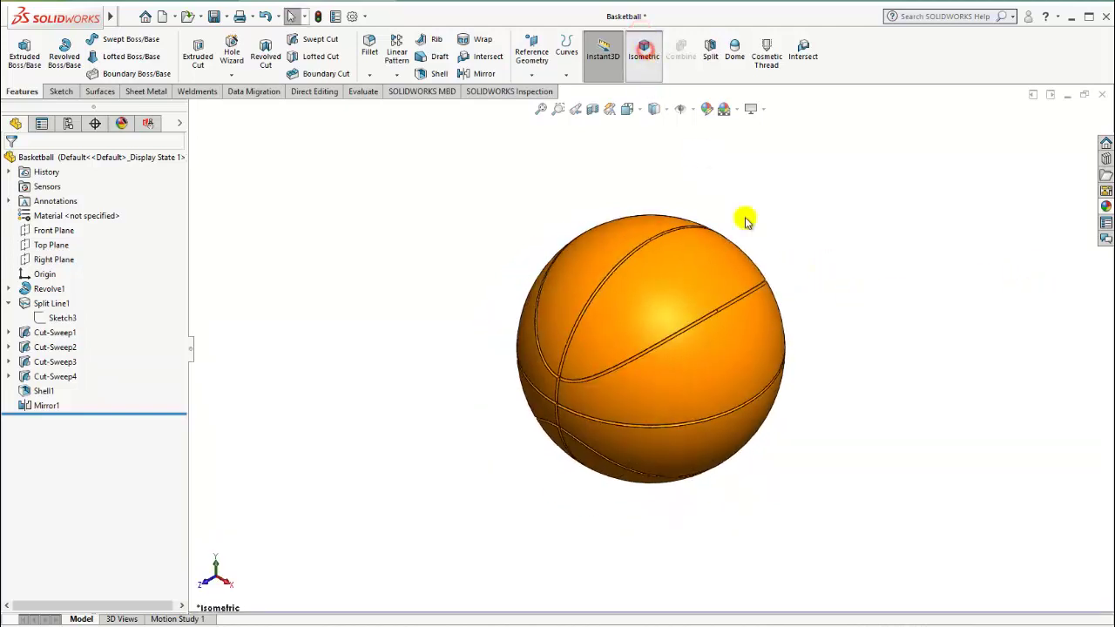
Step: Set the fillet radius to 0.5 mm and select the top cap, a seam edge and middle band faces
scroll(805, 259, "down", 2)
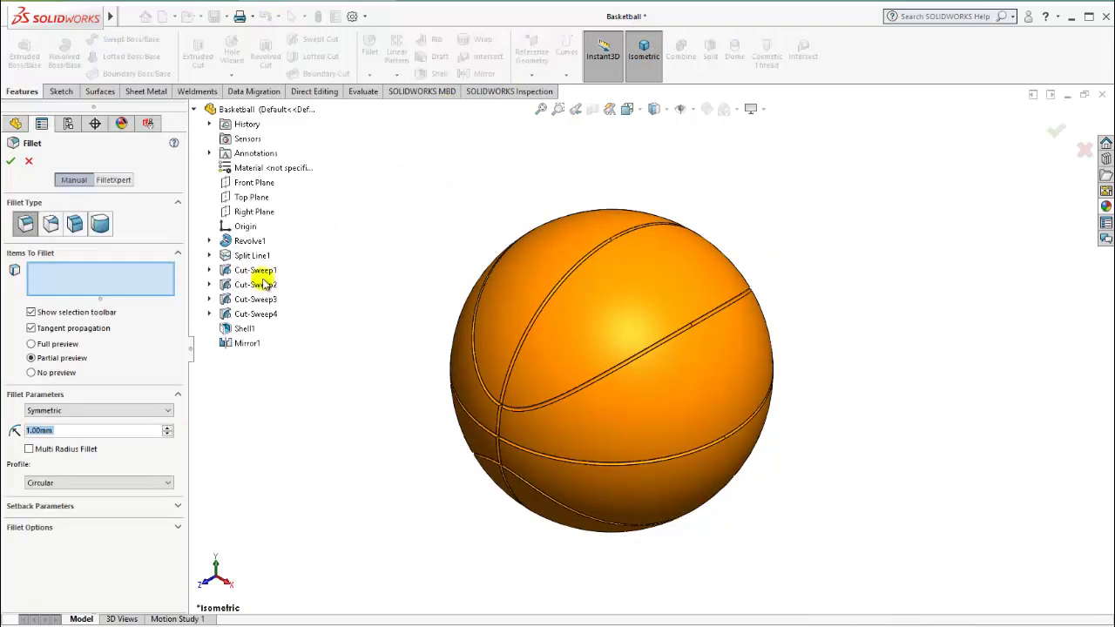
type("0.5")
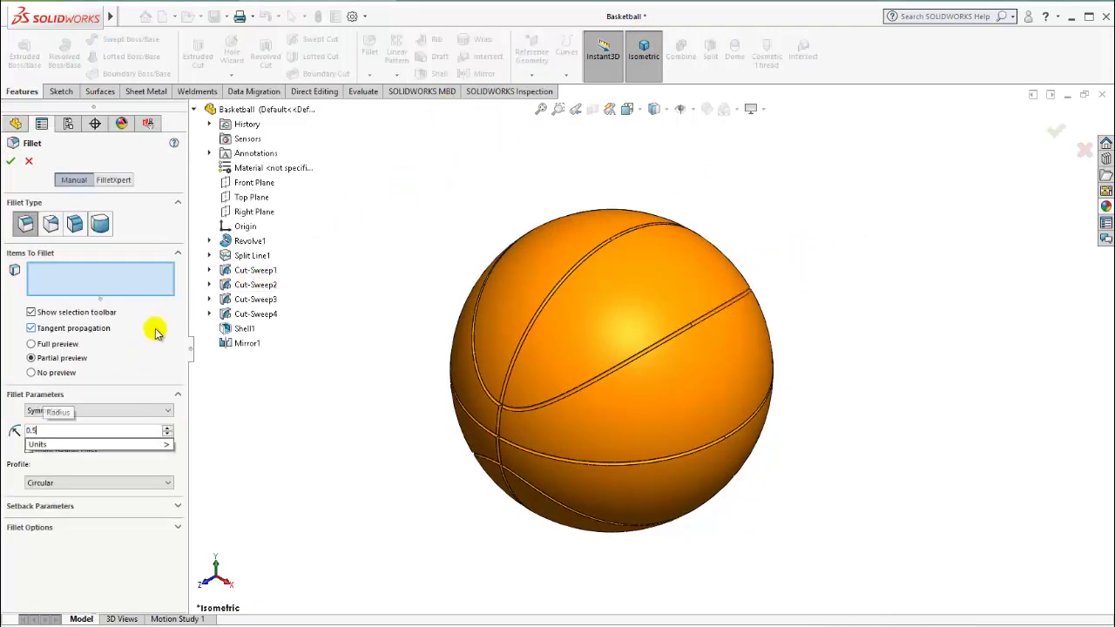
left_click(604, 329)
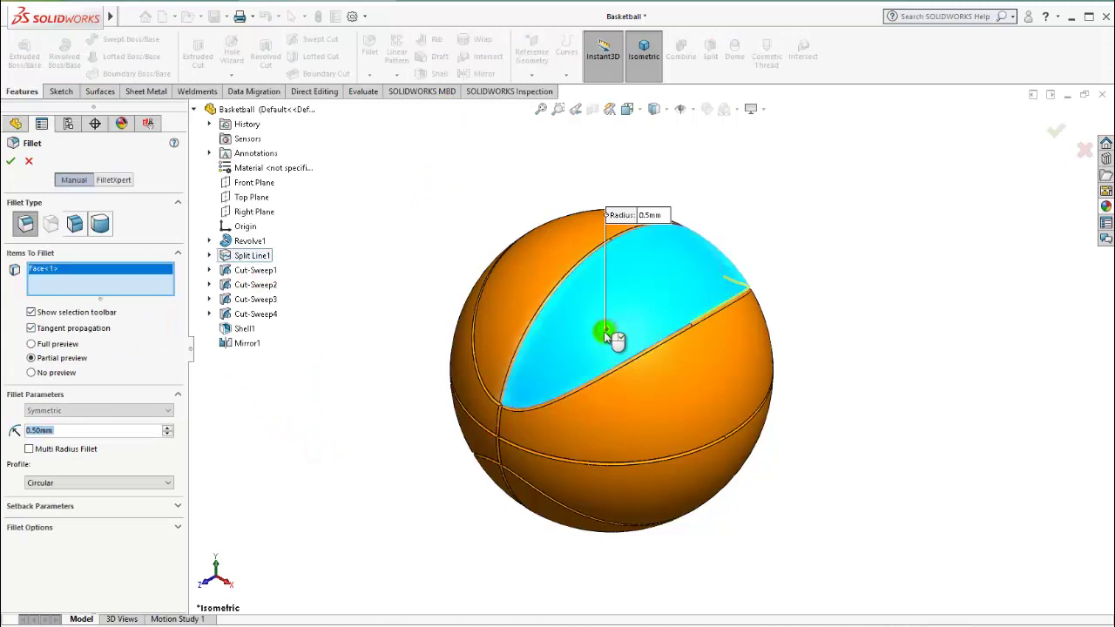
left_click(543, 281)
left_click(622, 349)
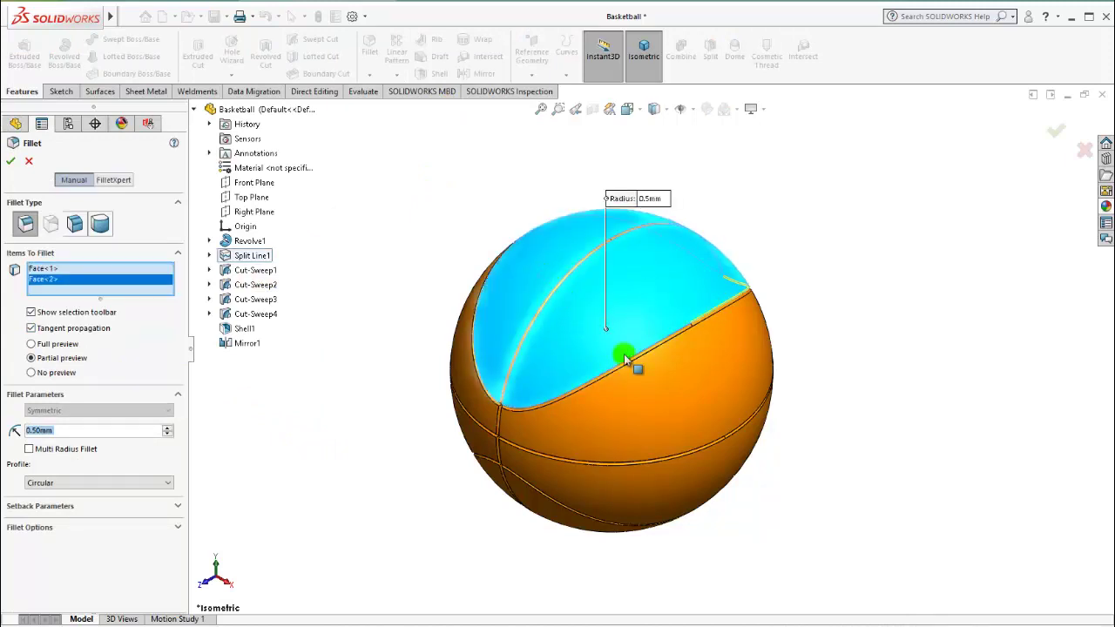
right_click(691, 419)
mouse_move(633, 398)
middle_mouse_down()
mouse_move(647, 391)
mouse_move(586, 370)
middle_mouse_up()
left_click(648, 392)
left_click(664, 337)
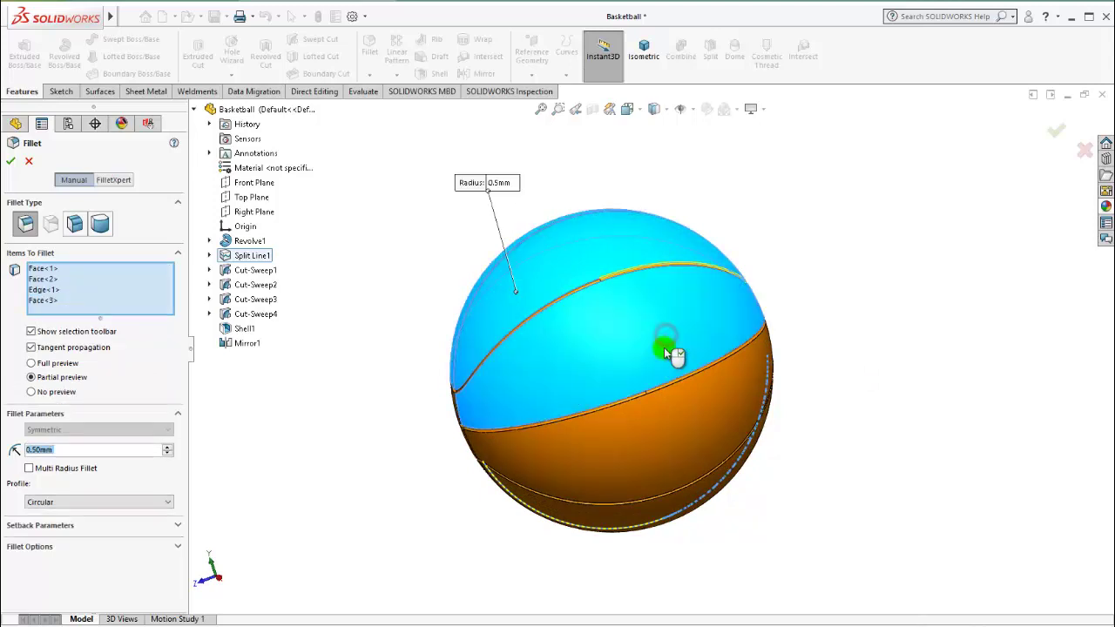
left_click(679, 416)
Step: Add the bottom and remaining panel faces, then apply the 0.5 mm fillet
middle_click_drag(679, 421, 642, 398)
left_click(647, 430)
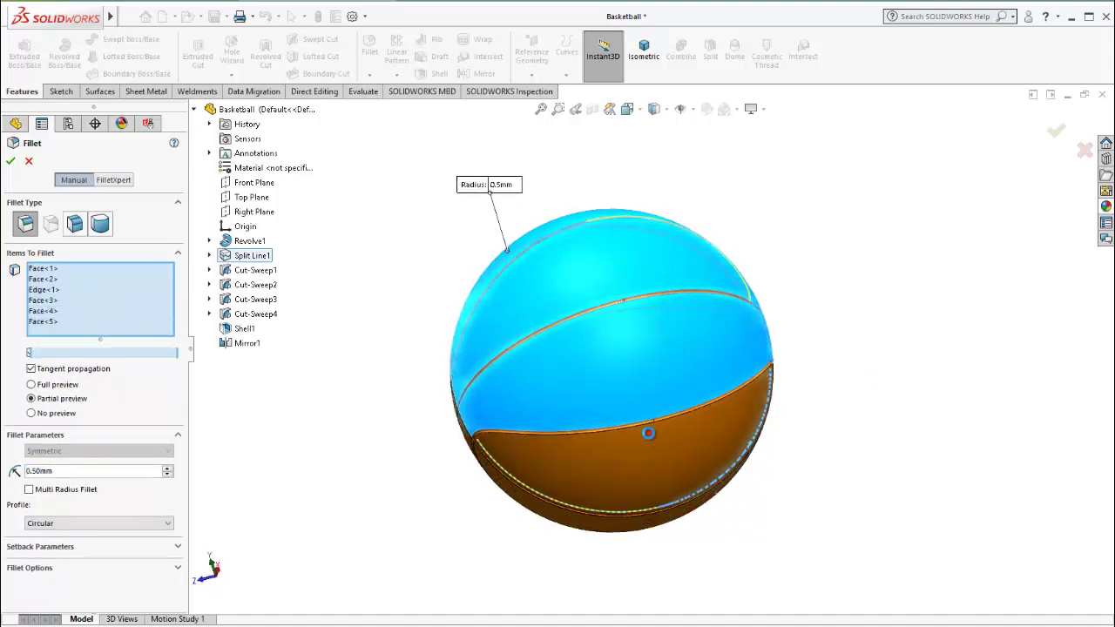
mouse_move(662, 460)
middle_mouse_down()
mouse_move(648, 445)
mouse_move(633, 494)
mouse_move(589, 433)
mouse_move(823, 554)
mouse_move(805, 540)
middle_mouse_up()
left_click(652, 461)
left_click(633, 495)
left_click(578, 449)
left_click(11, 161)
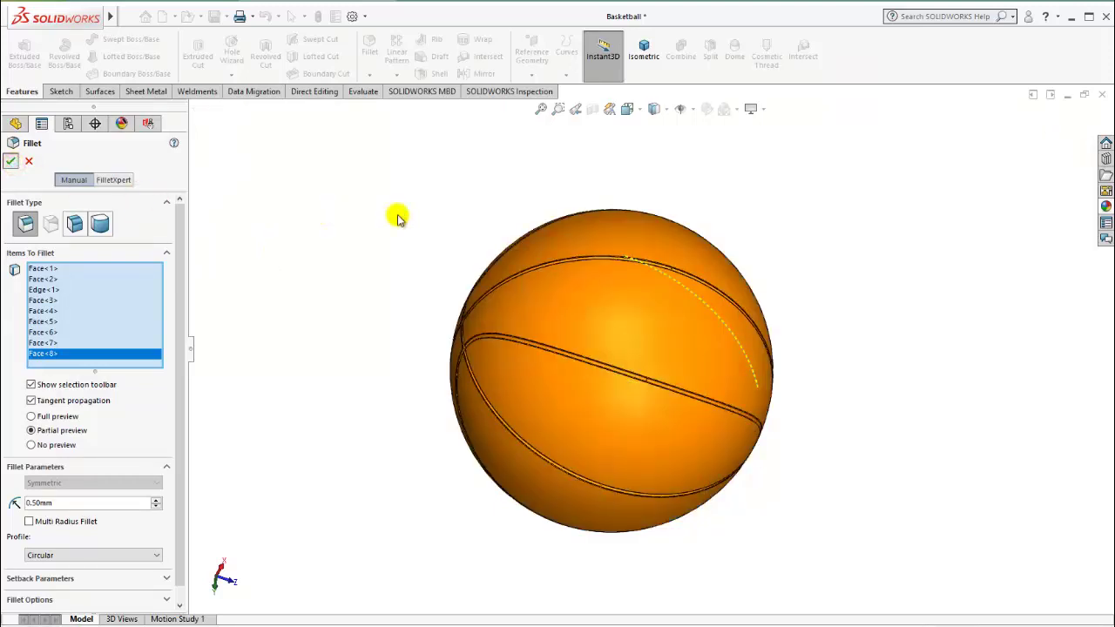
scroll(631, 351, "down", 3)
Step: Orbit the ball and return it to the isometric view
scroll(423, 319, "down", 1)
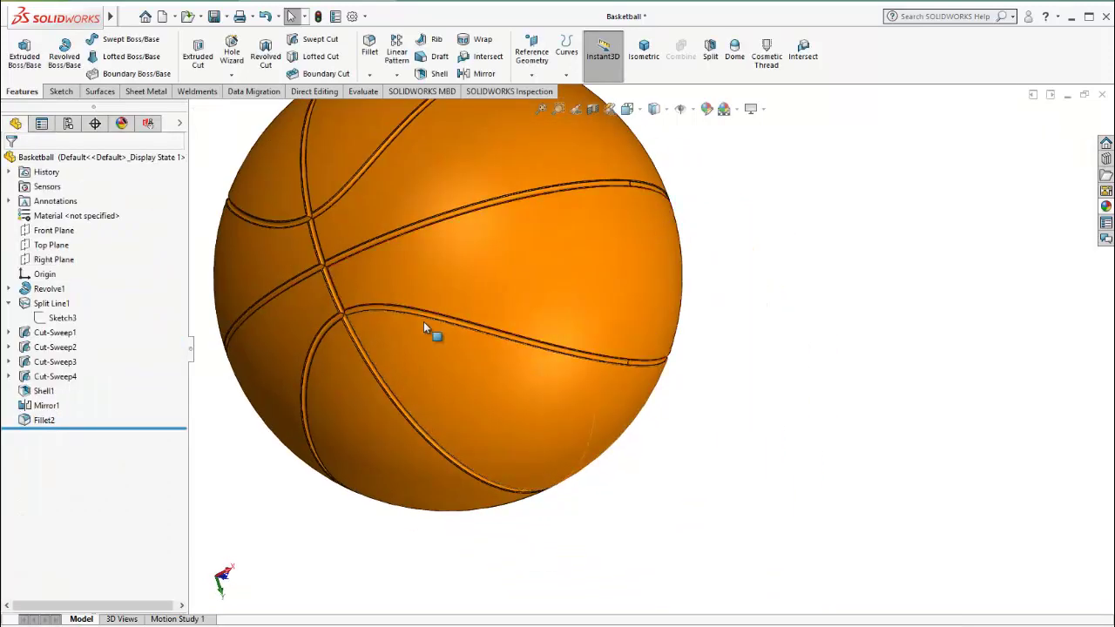
scroll(411, 309, "down", 3)
scroll(524, 331, "up", 5)
scroll(567, 273, "up", 3)
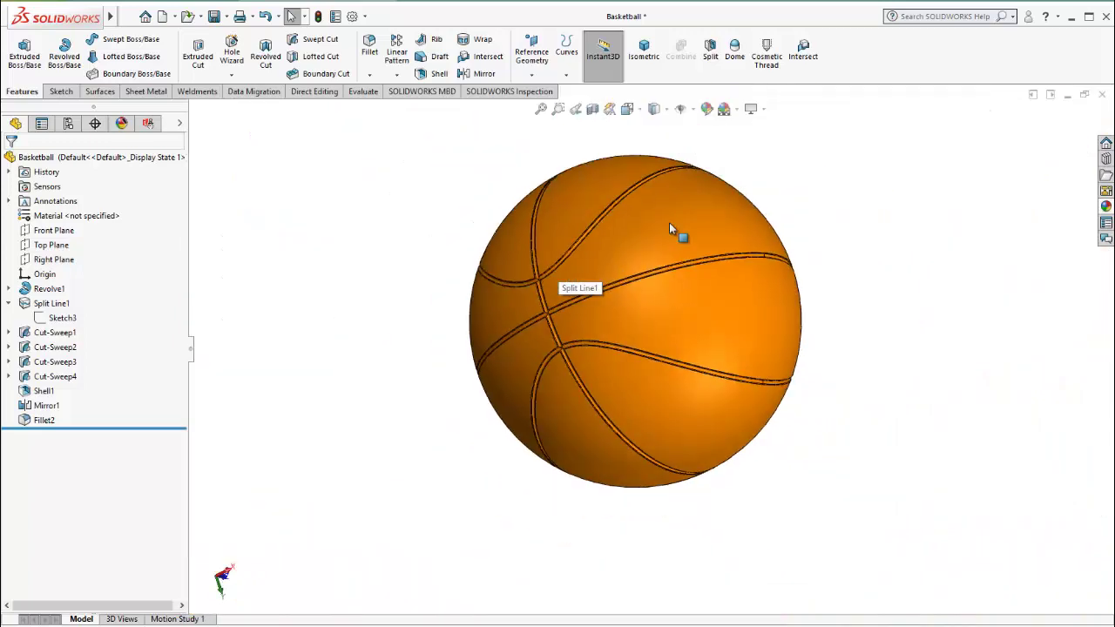
mouse_move(667, 229)
middle_mouse_down()
mouse_move(692, 291)
mouse_move(707, 300)
mouse_move(406, 438)
mouse_move(360, 361)
mouse_move(741, 351)
mouse_move(642, 435)
middle_mouse_up()
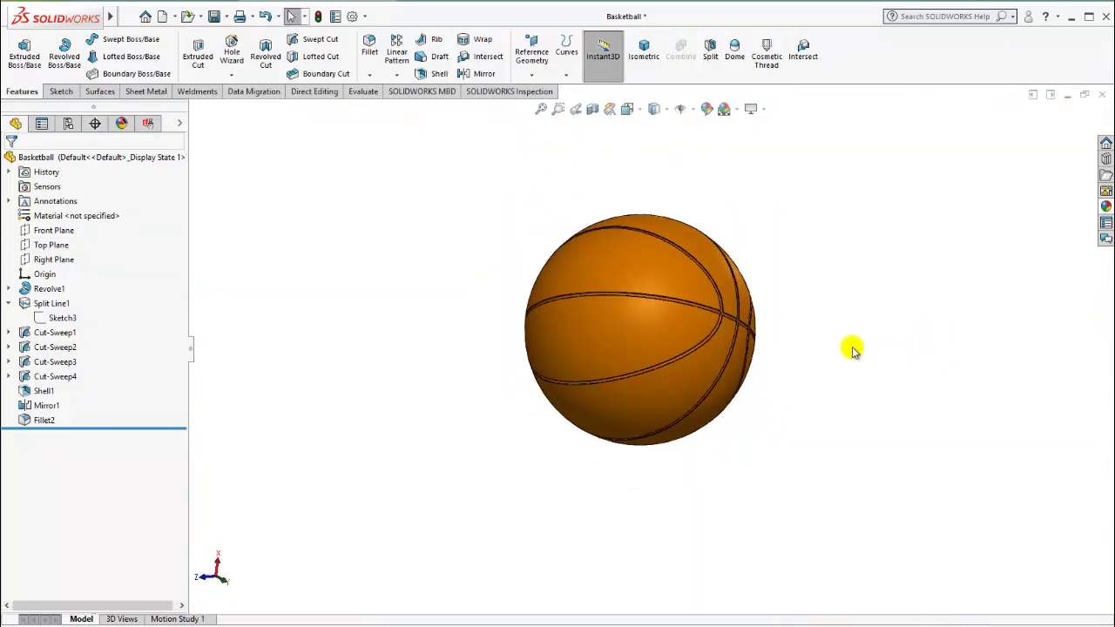
left_click(649, 54)
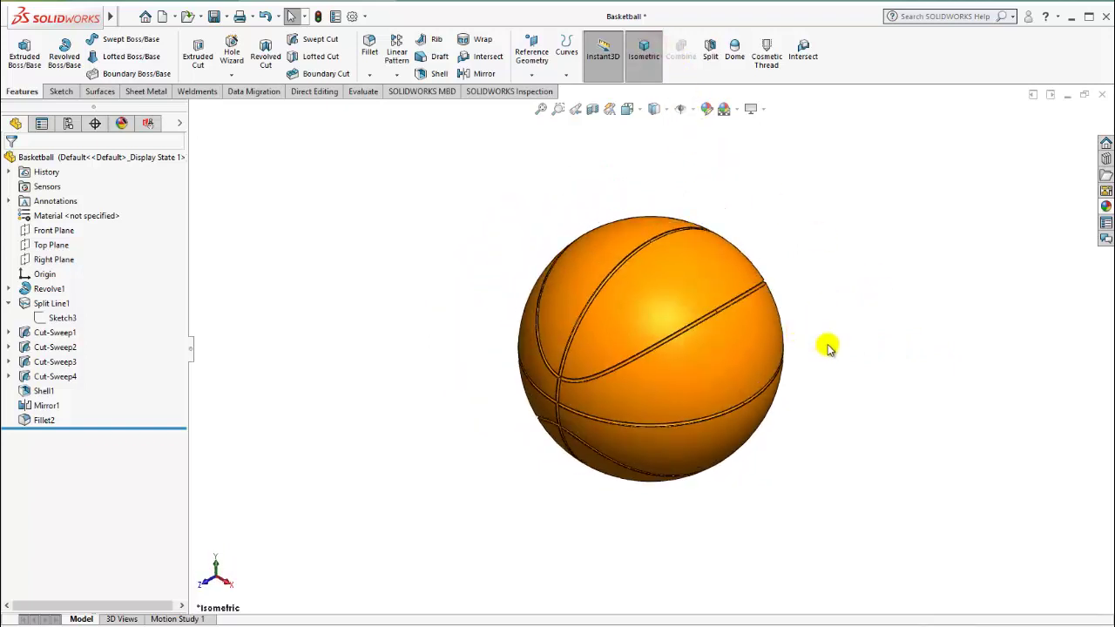
scroll(722, 326, "down", 2)
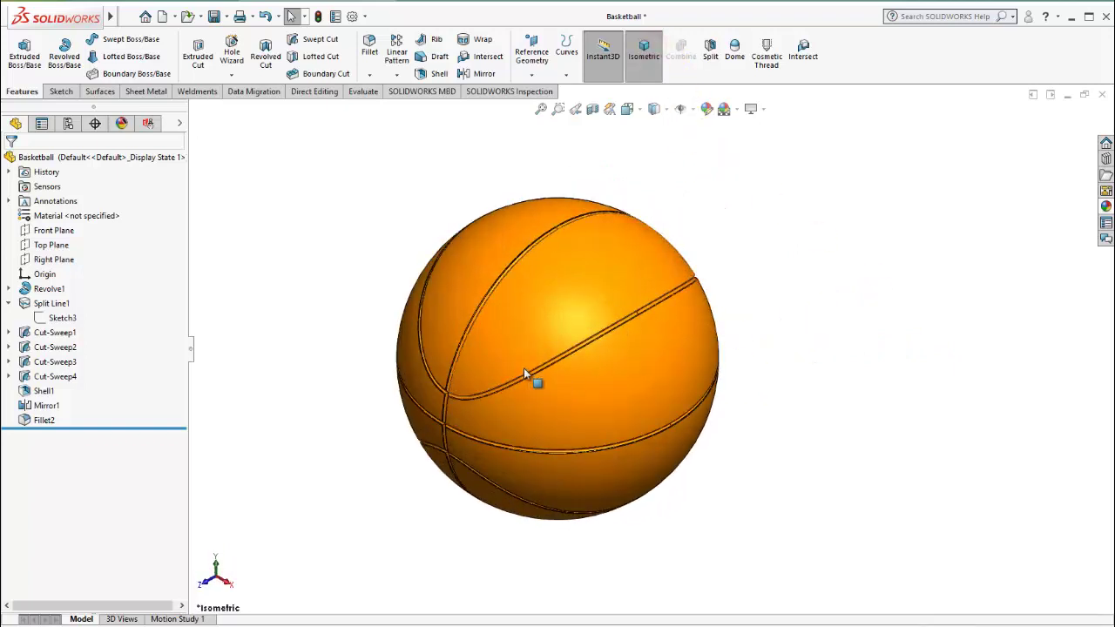
scroll(506, 401, "down", 2)
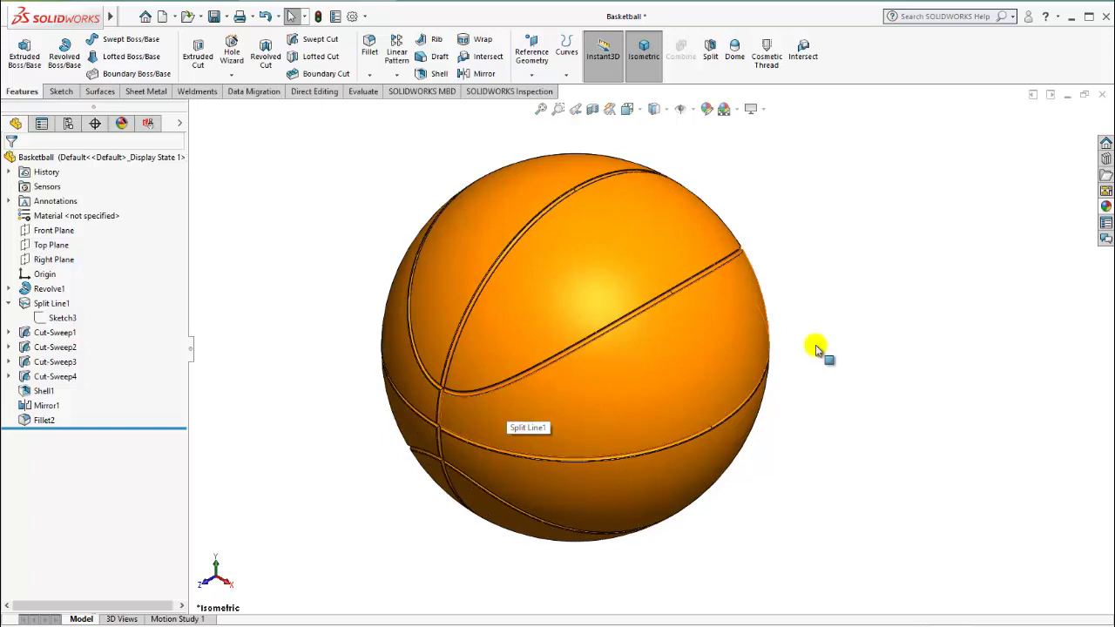
Step: Apply the brown leather appearance from Organic > Miscellaneous to the whole basketball
left_click(1102, 206)
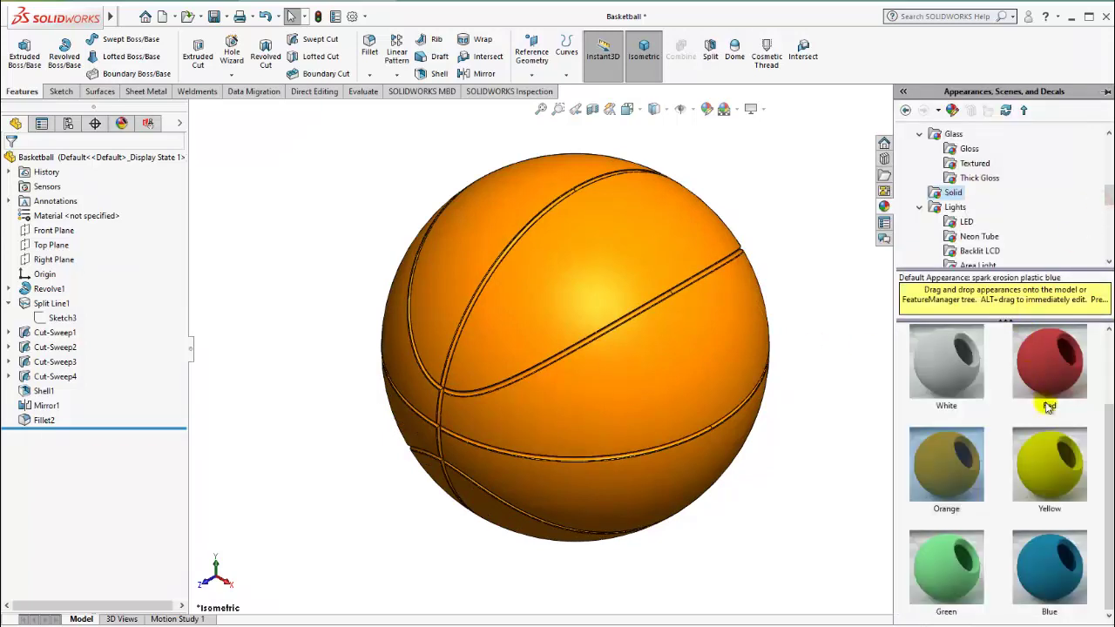
scroll(1040, 336, "down", 2)
scroll(997, 212, "down", 2)
scroll(997, 211, "down", 1)
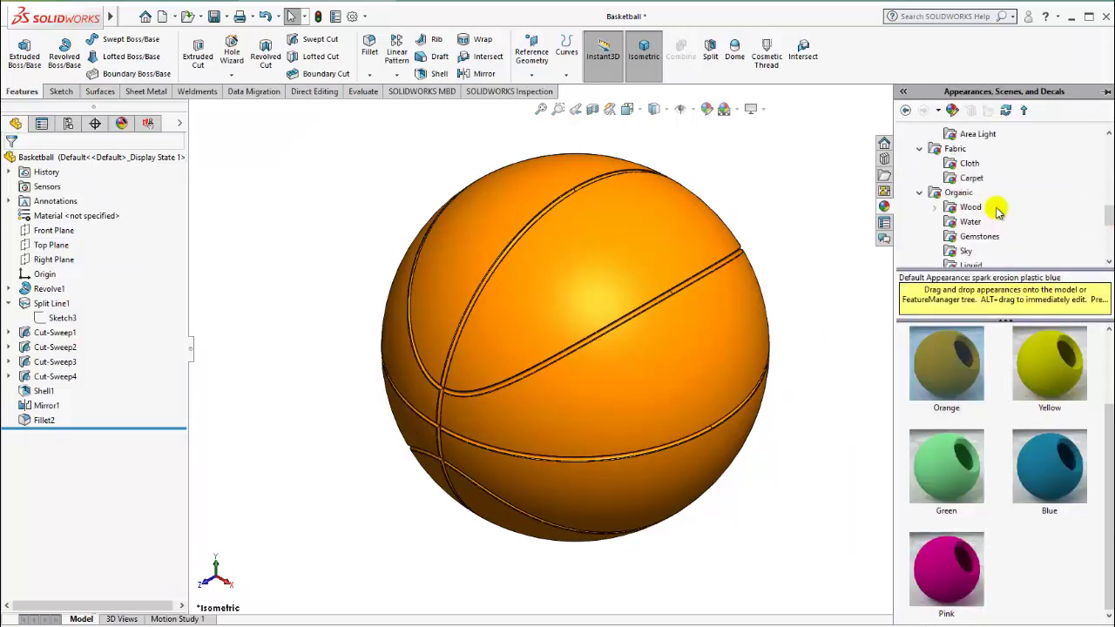
scroll(997, 211, "down", 1)
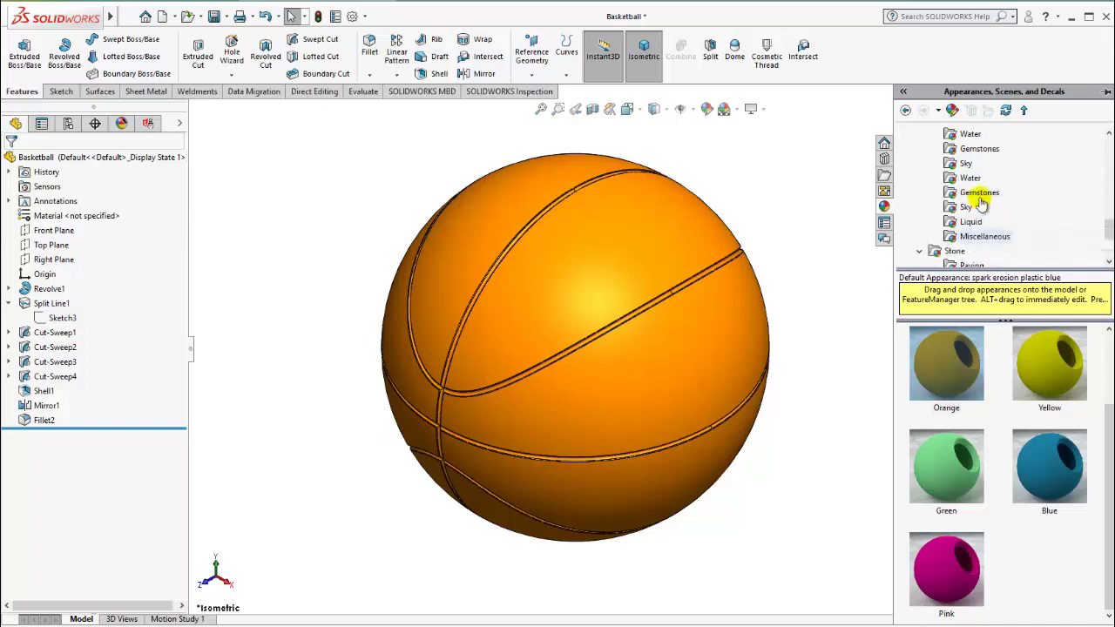
left_click(969, 164)
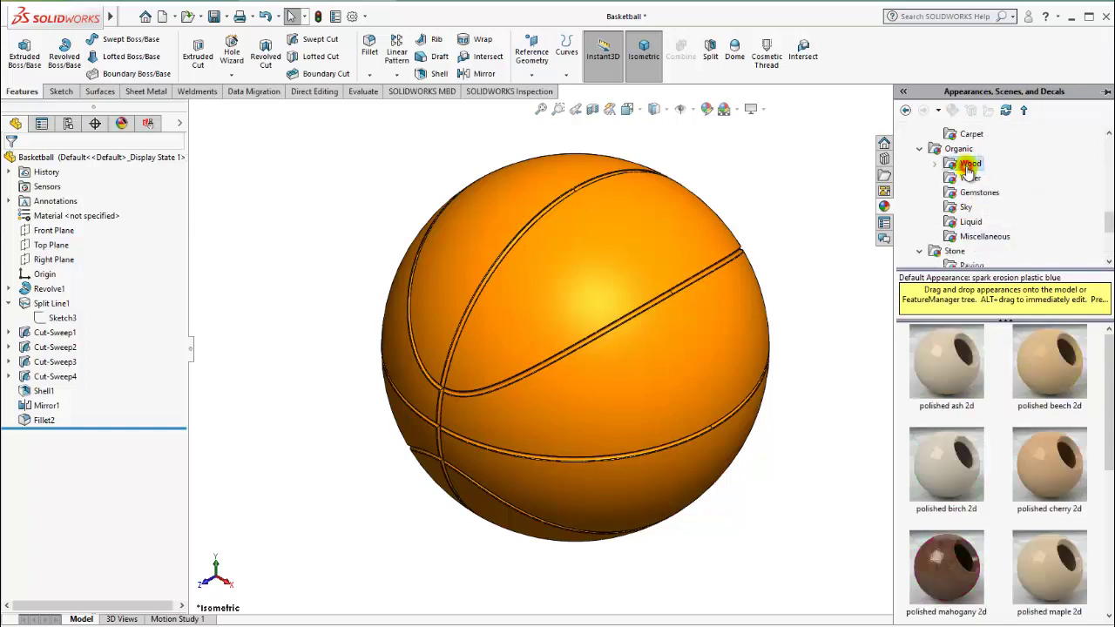
left_click(967, 190)
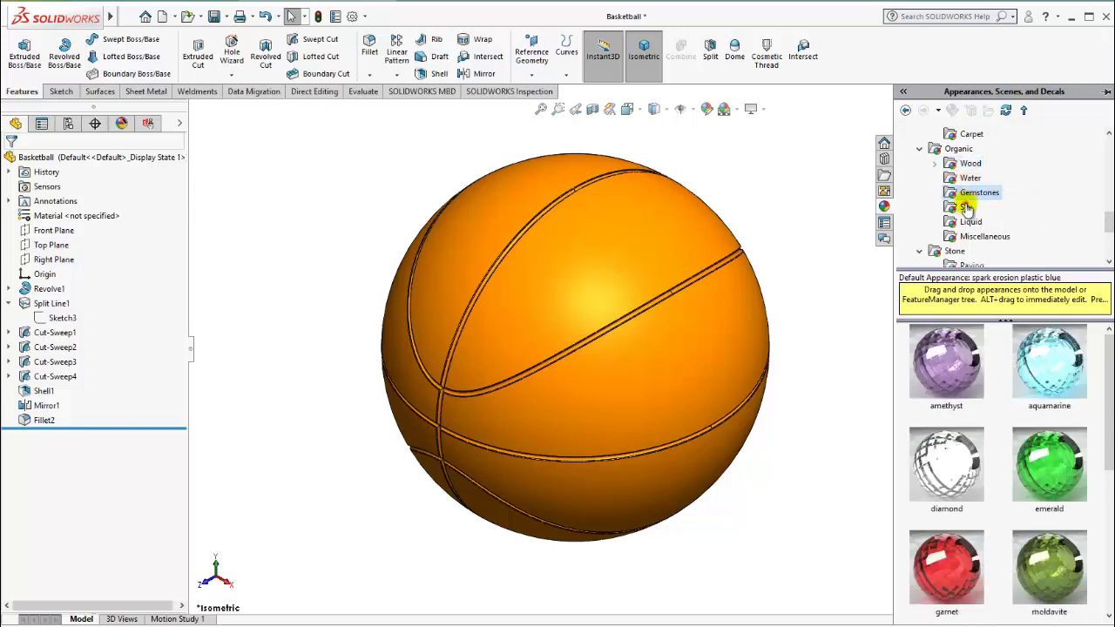
left_click(971, 222)
left_click(977, 237)
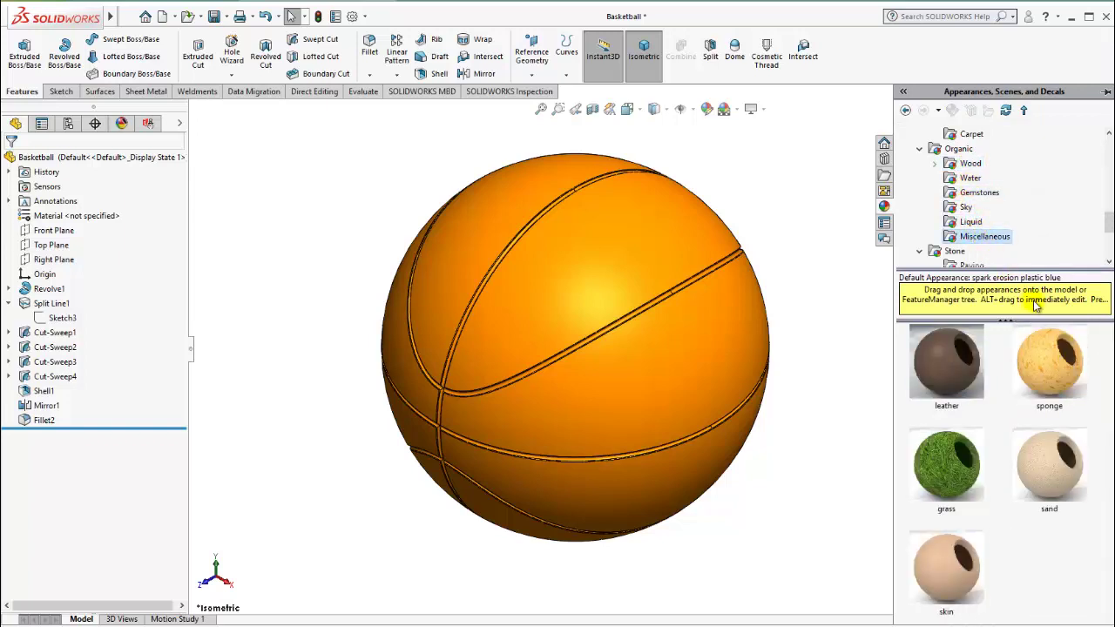
left_click(956, 366)
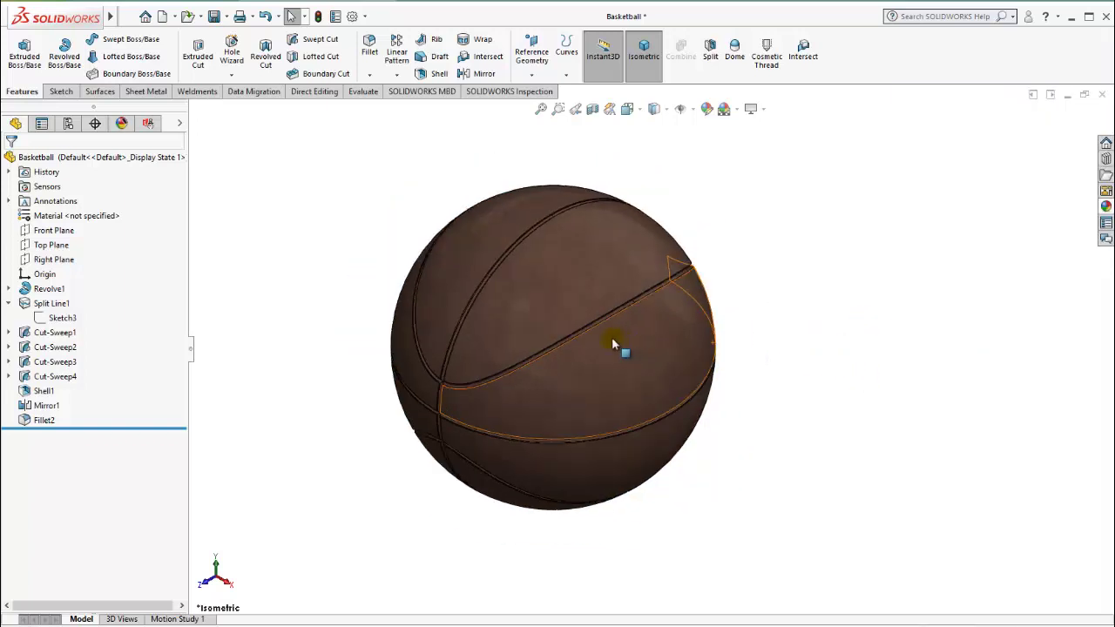
Step: Expand the FeatureManager display pane and orbit the ball to inspect the seams from other sides
scroll(617, 348, "down", 2)
scroll(825, 357, "up", 2)
scroll(831, 348, "down", 2)
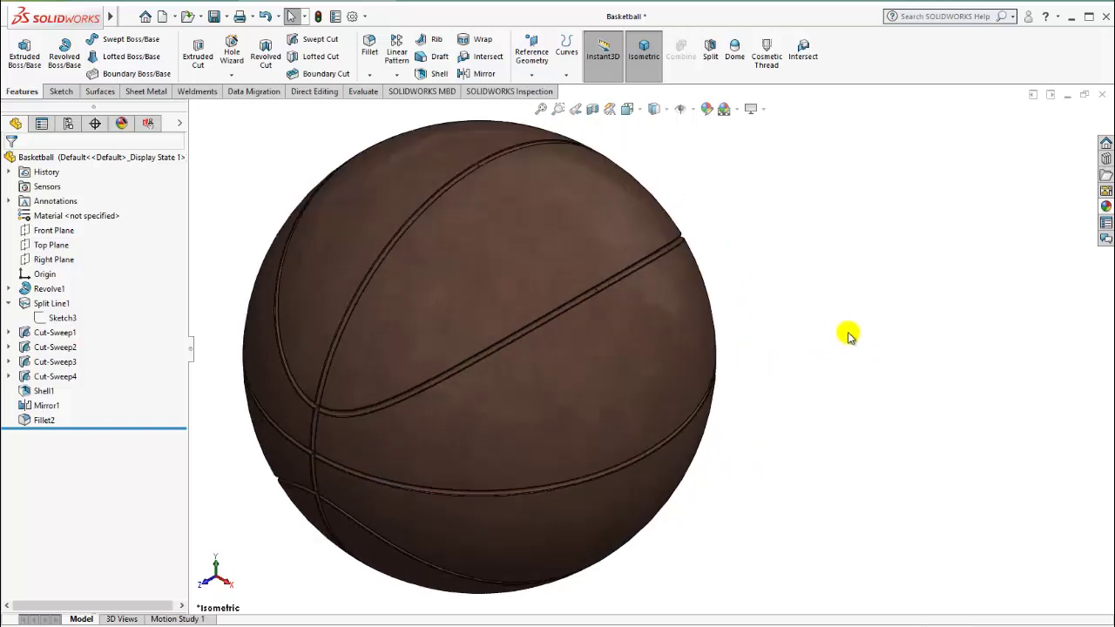
scroll(849, 336, "up", 2)
scroll(849, 336, "up", 2)
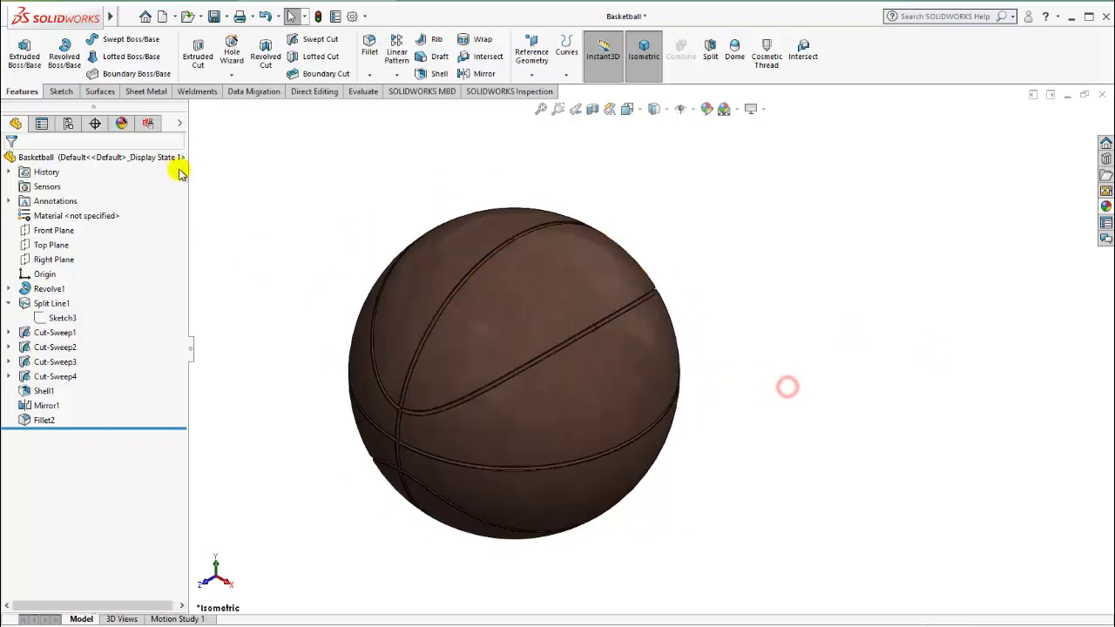
left_click(186, 124)
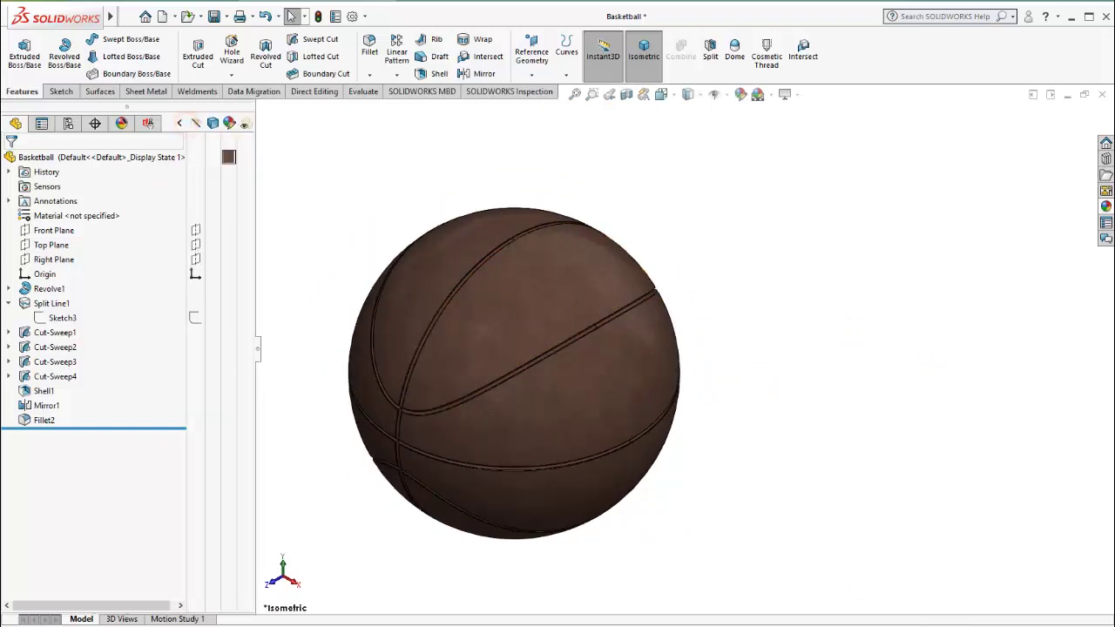
mouse_move(695, 498)
middle_mouse_down()
mouse_move(497, 565)
mouse_move(647, 348)
mouse_move(491, 516)
middle_mouse_up()
mouse_move(425, 490)
middle_mouse_down()
mouse_move(505, 256)
mouse_move(649, 218)
mouse_move(853, 294)
mouse_move(898, 359)
mouse_move(637, 406)
mouse_move(490, 485)
mouse_move(595, 535)
mouse_move(414, 353)
mouse_move(948, 378)
mouse_move(741, 497)
mouse_move(896, 369)
mouse_move(949, 410)
middle_mouse_up()
left_click(644, 51)
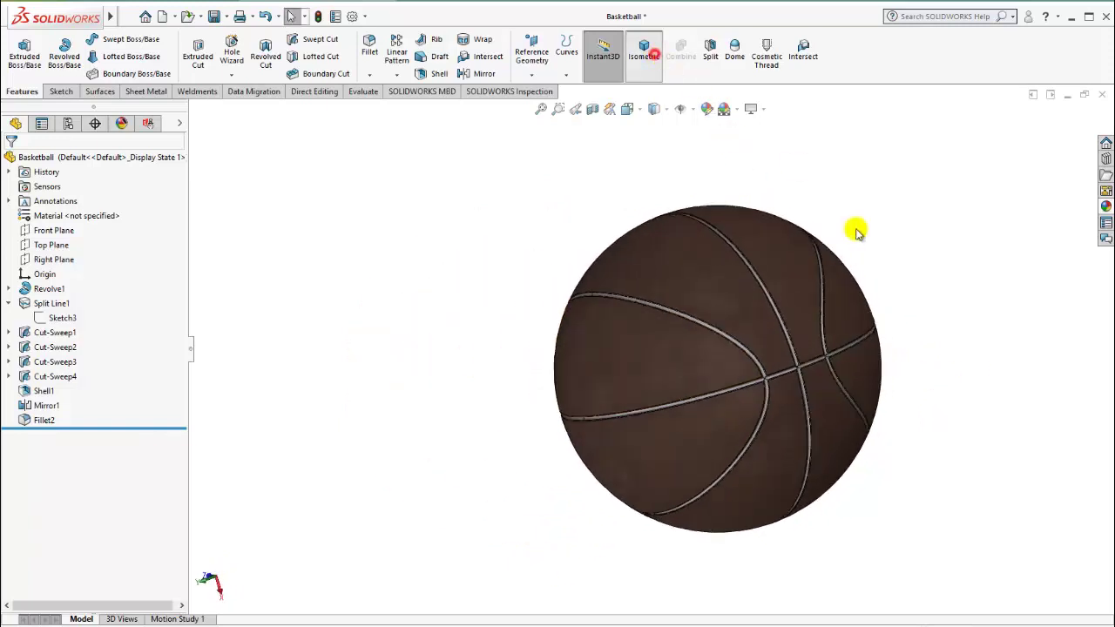
scroll(639, 352, "down", 2)
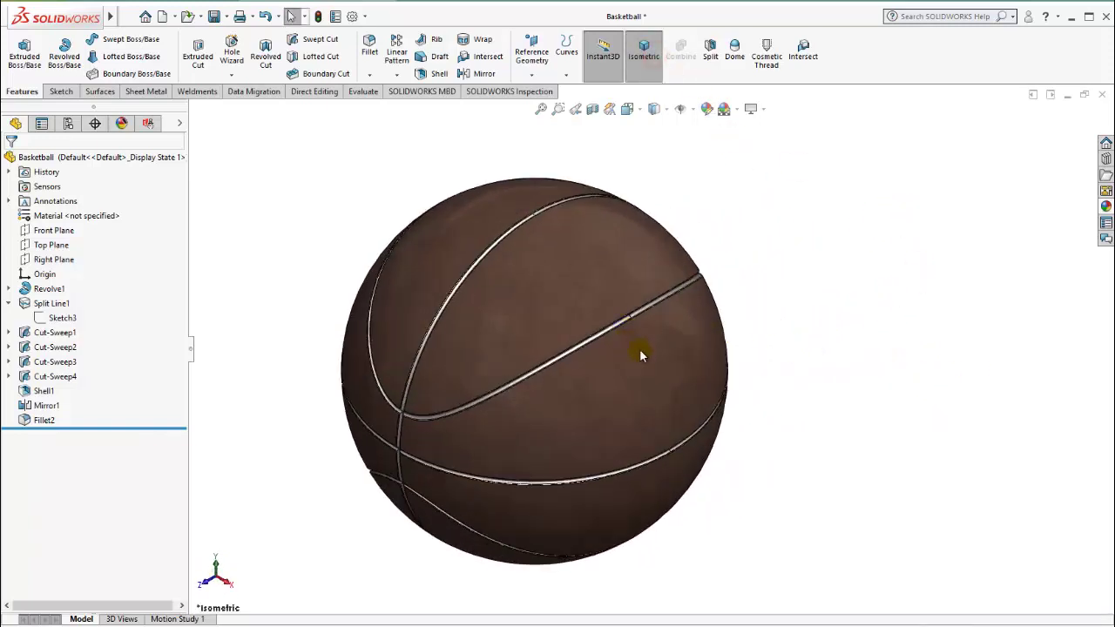
mouse_move(575, 356)
middle_mouse_down()
mouse_move(572, 421)
mouse_move(946, 259)
mouse_move(816, 258)
mouse_move(792, 323)
mouse_move(839, 223)
mouse_move(721, 299)
mouse_move(698, 395)
middle_mouse_up()
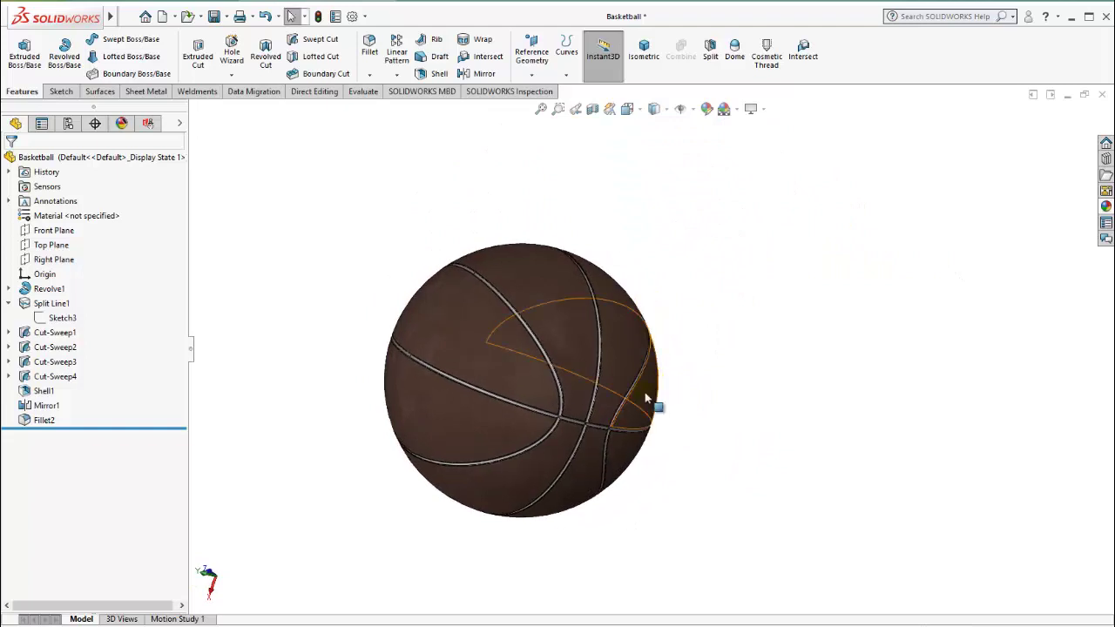
scroll(610, 403, "down", 4)
scroll(470, 420, "up", 1)
scroll(533, 297, "up", 2)
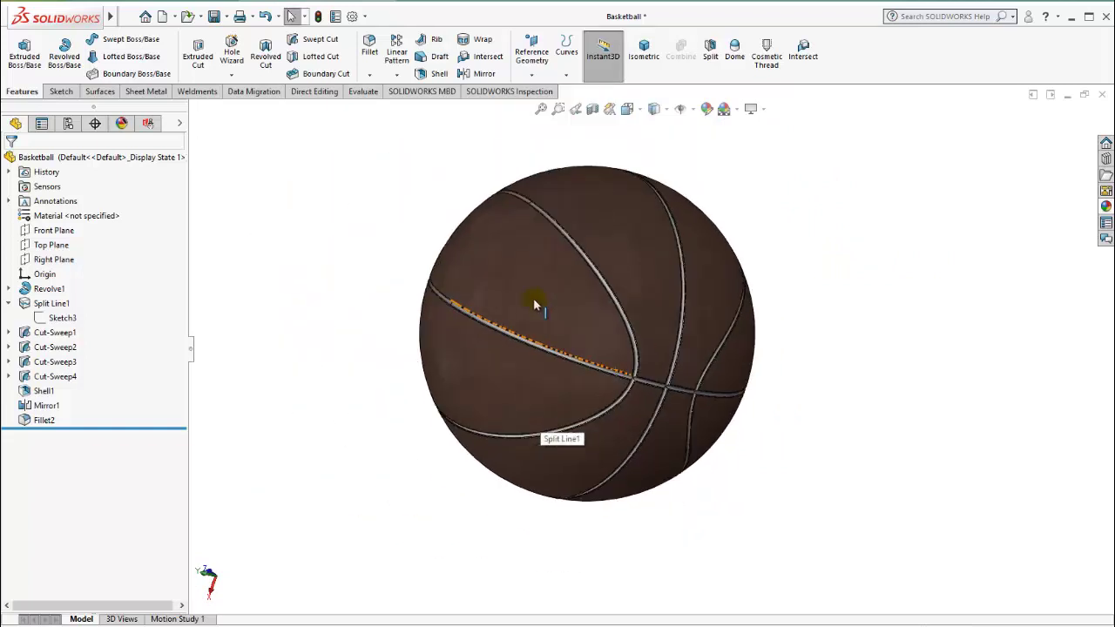
scroll(718, 310, "down", 2)
scroll(794, 303, "up", 2)
scroll(841, 293, "down", 1)
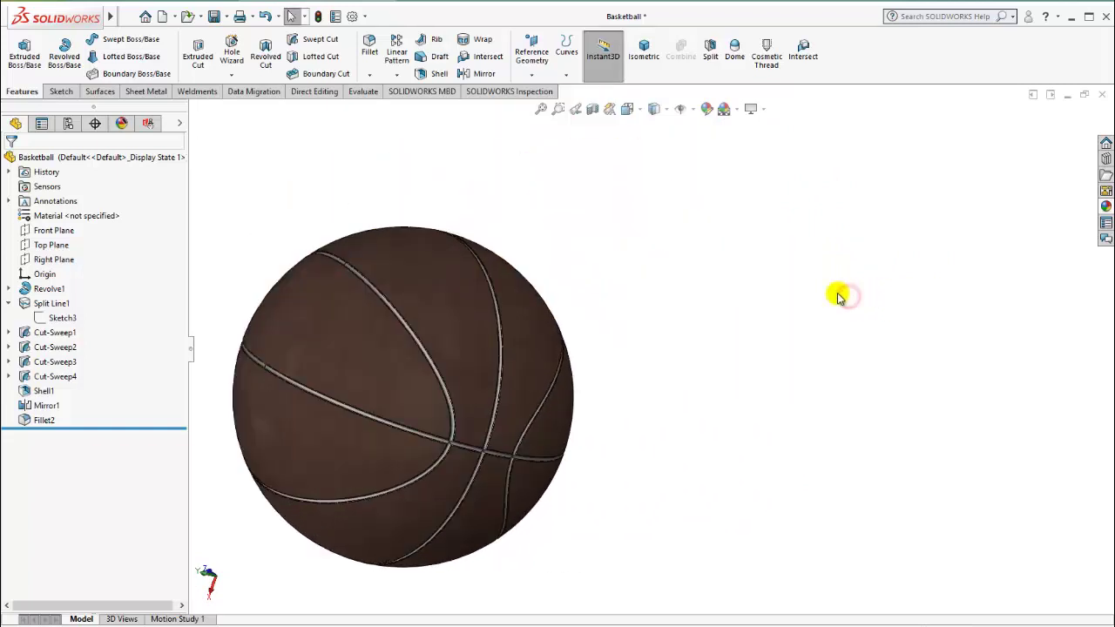
scroll(480, 406, "up", 1)
scroll(480, 405, "down", 3)
left_click(644, 53)
scroll(911, 264, "up", 2)
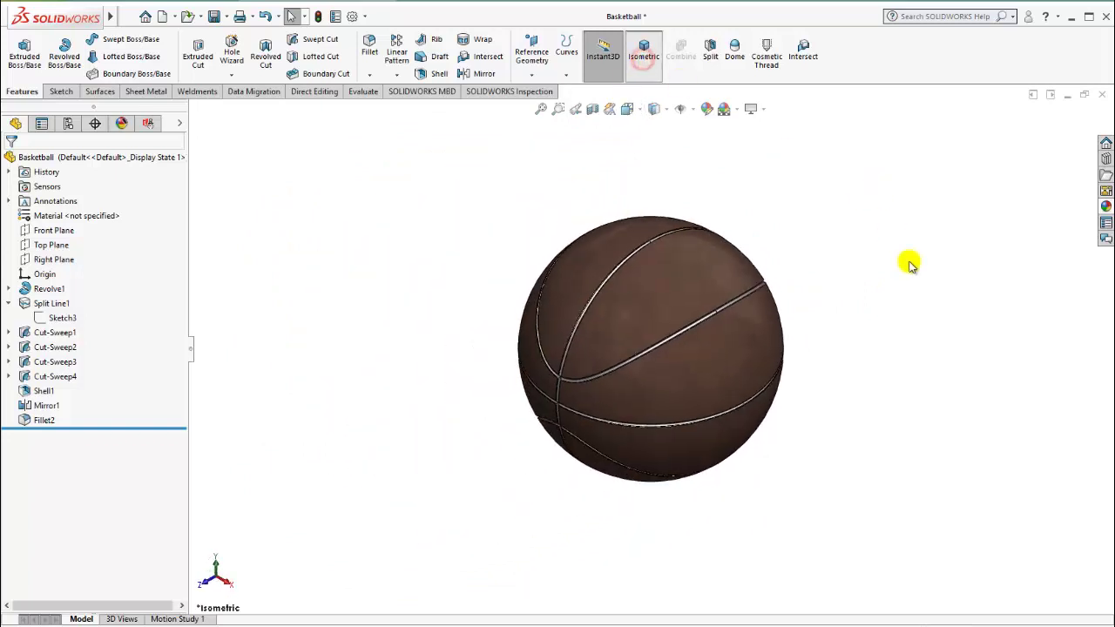
scroll(836, 351, "up", 1)
scroll(769, 348, "down", 3)
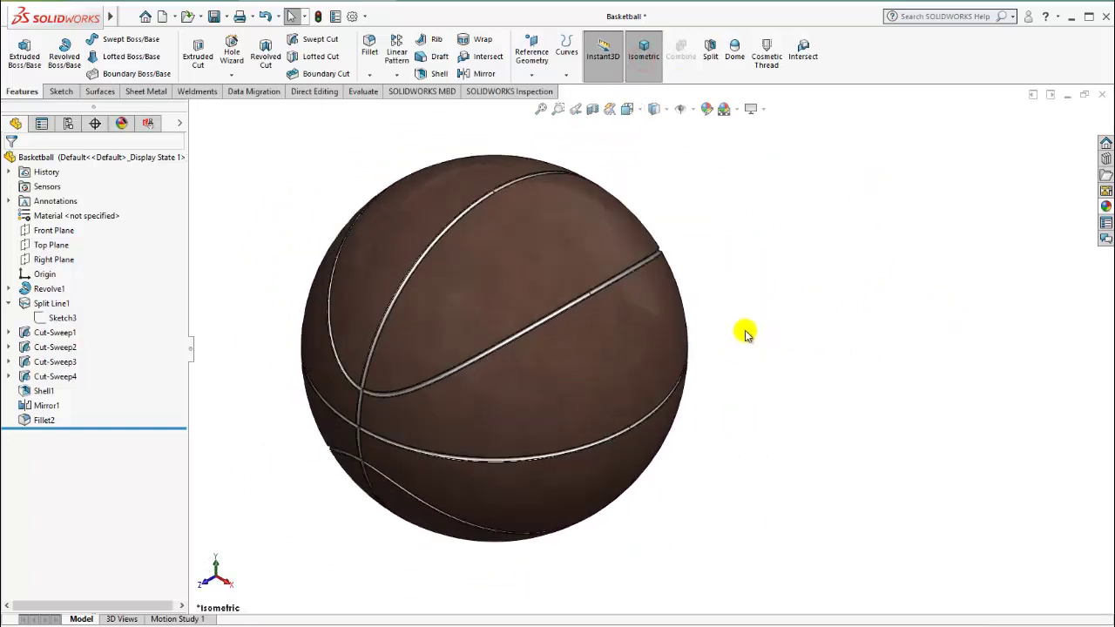